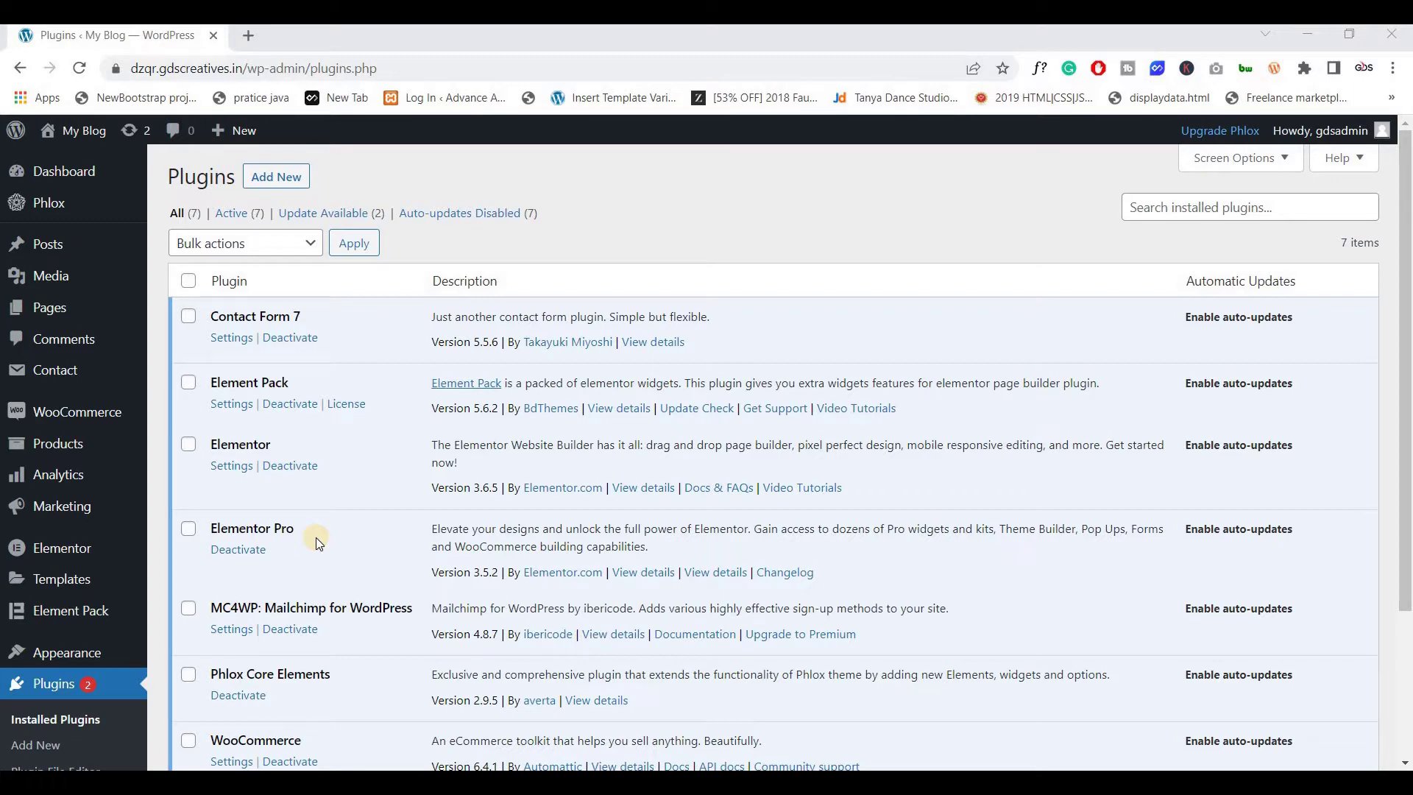
Step: Open the site's saved templates page in a new browser tab and switch to it
scroll(316, 537, "down", 1)
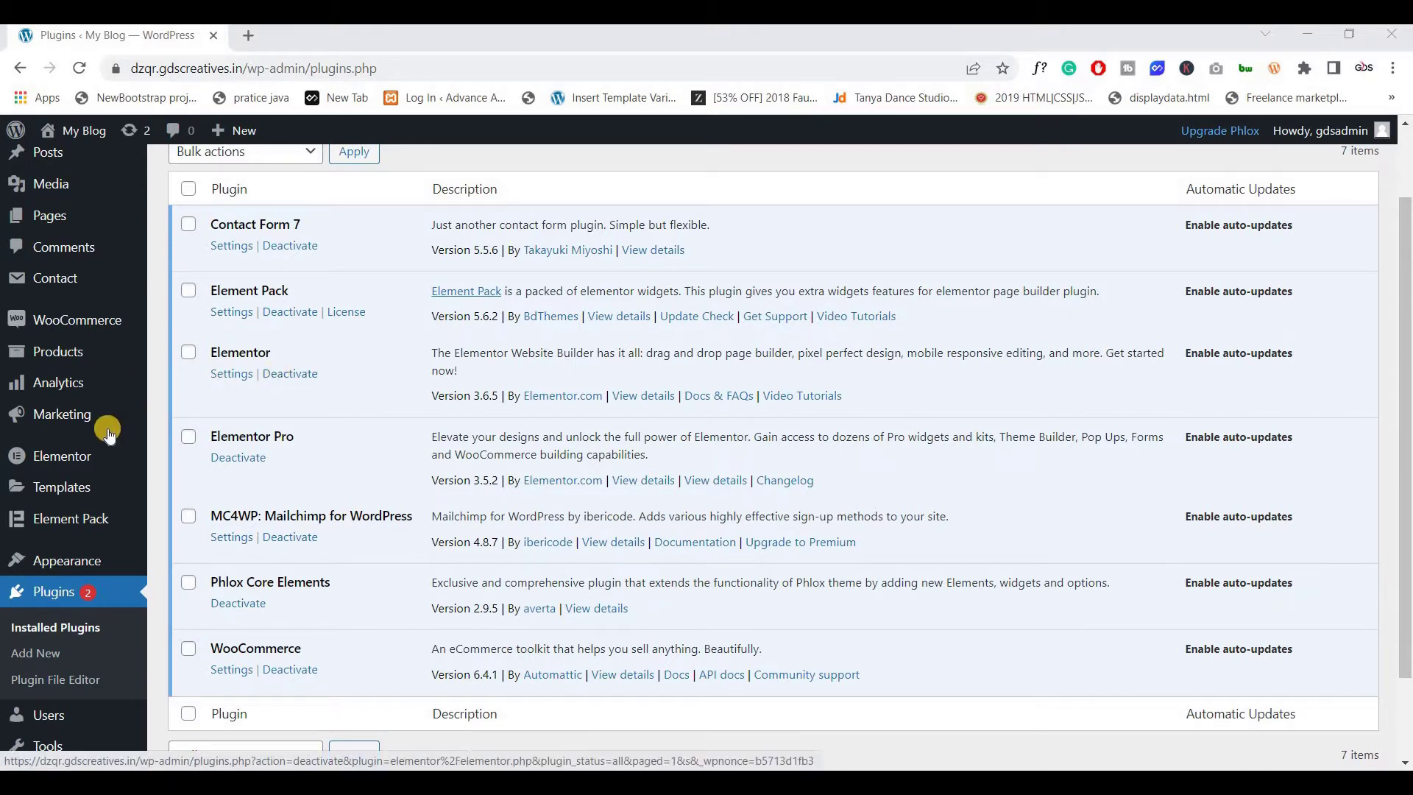
left_click(73, 501, "ctrl")
left_click(291, 35)
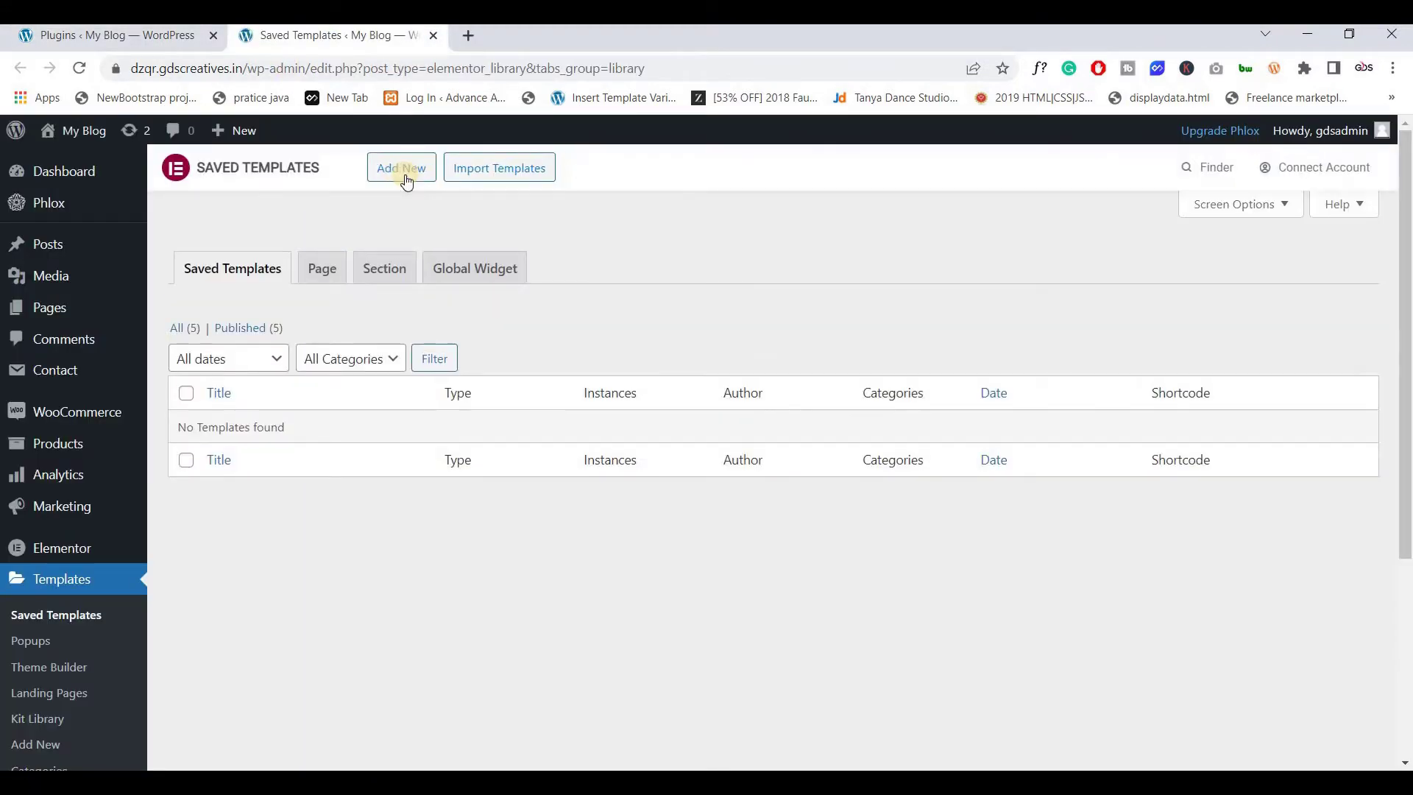
Step: Create a new template of type Popup named "Home Popup"
left_click(405, 175)
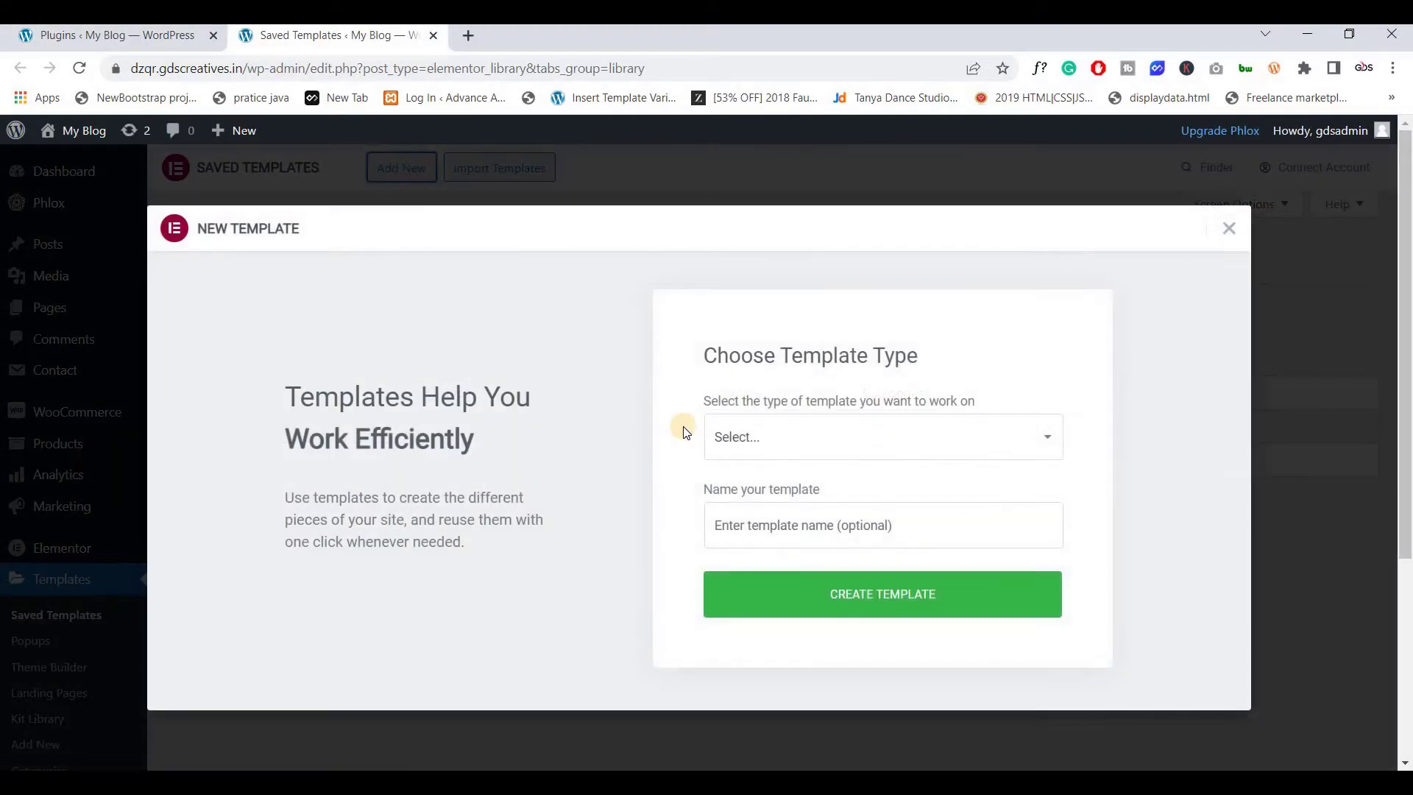
left_click(775, 443)
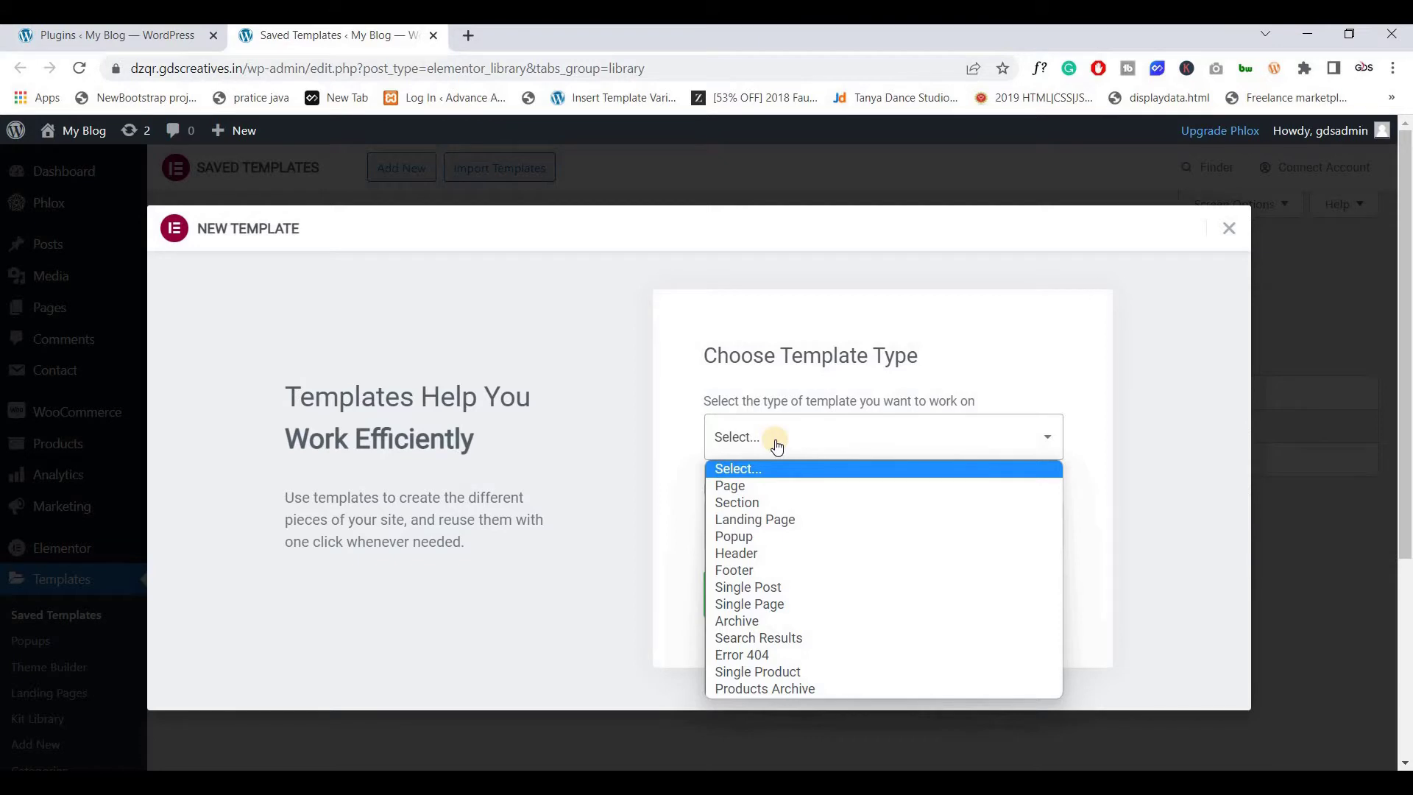
left_click(737, 536)
left_click(741, 535)
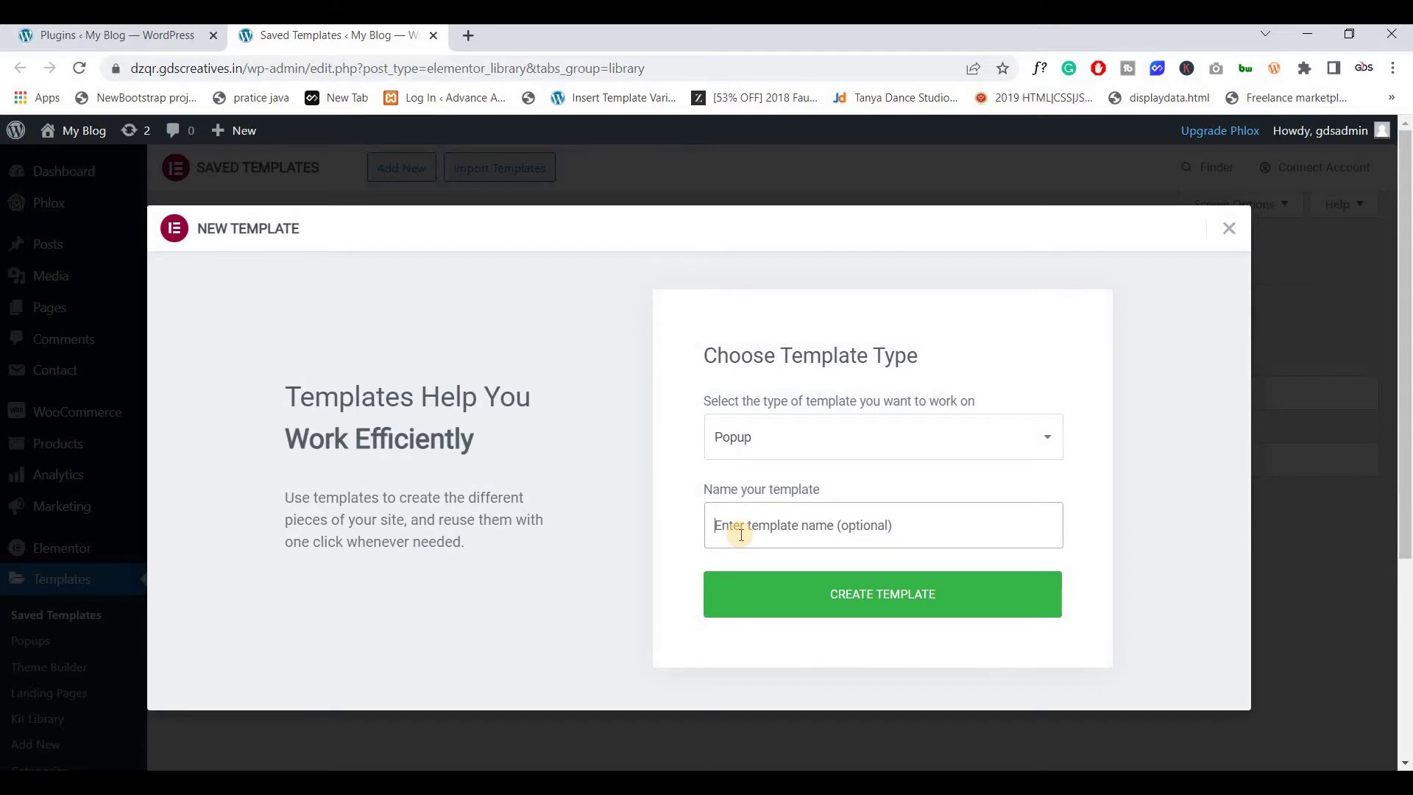
type("C")
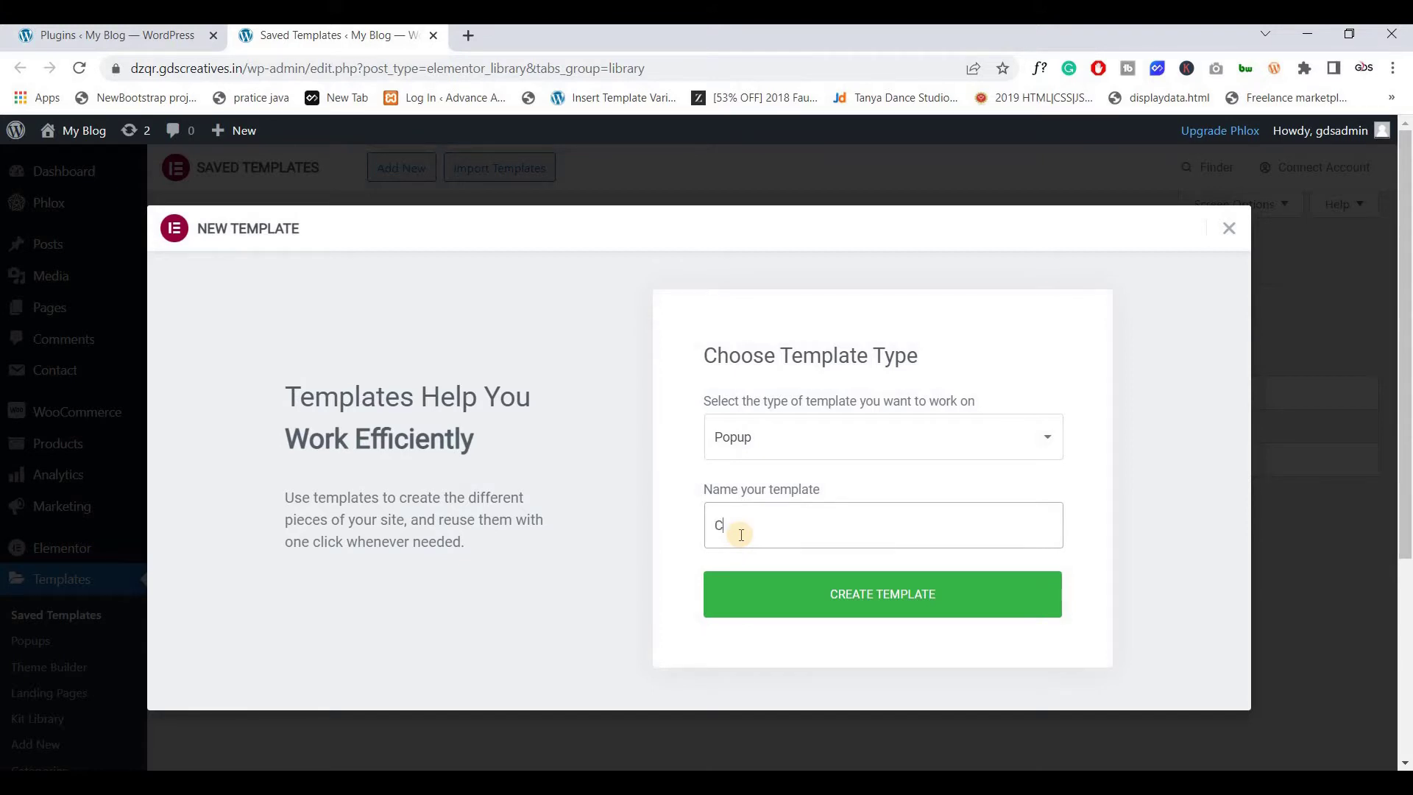
key("BackSpace")
type("Home Popup")
left_click(787, 598)
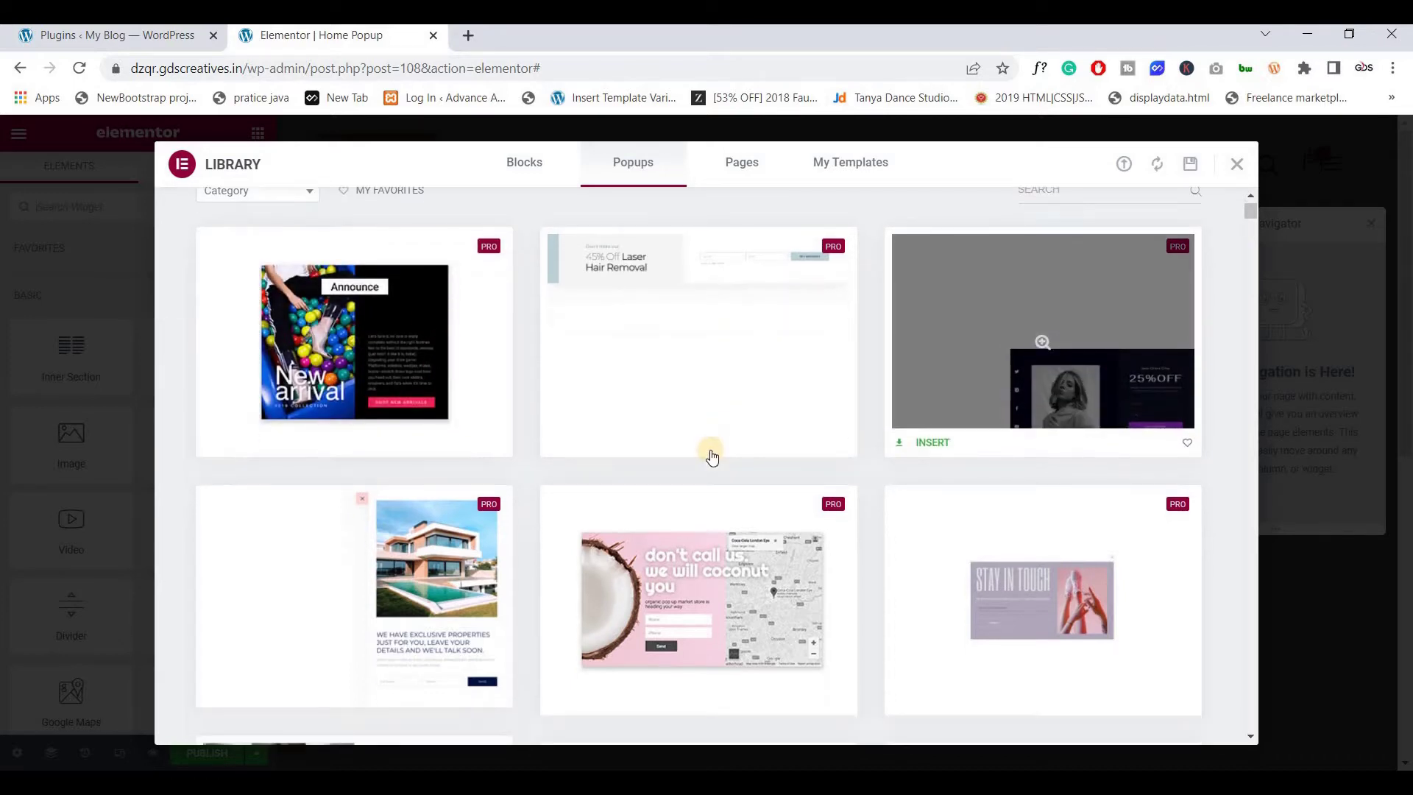
Step: Look through the ready-made popup designs in the template library and close the library
scroll(711, 455, "down", 10)
scroll(711, 454, "up", 3)
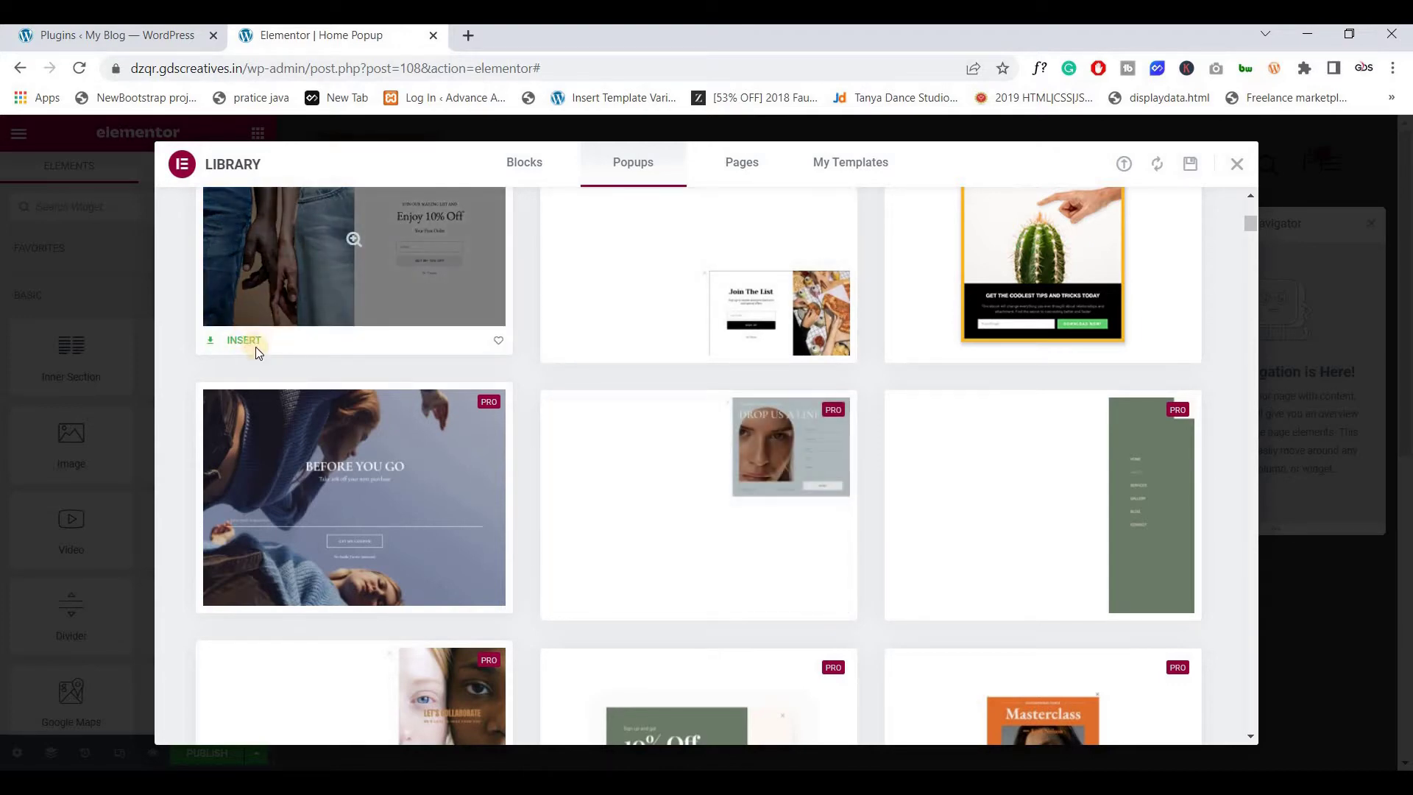
scroll(456, 449, "up", 8)
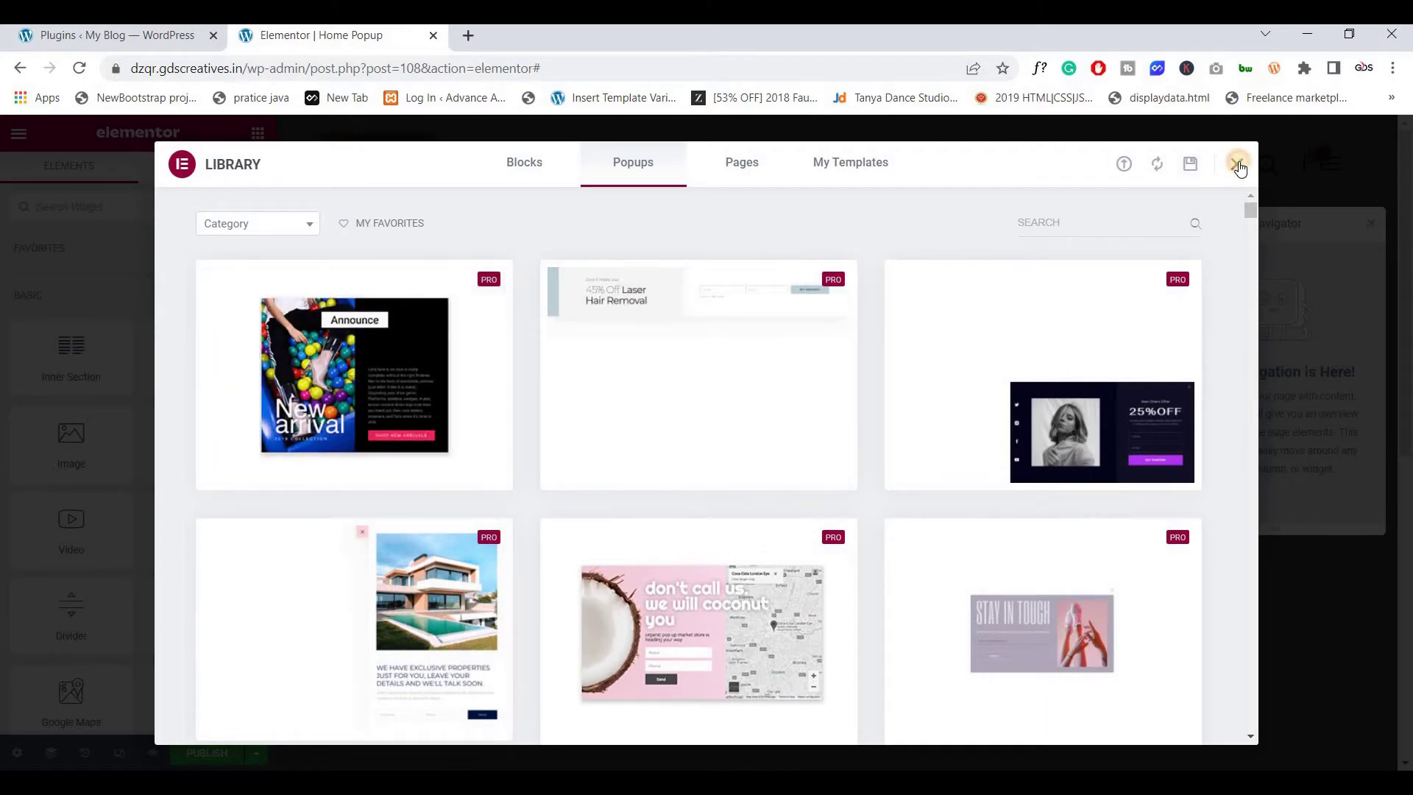
left_click(1239, 165)
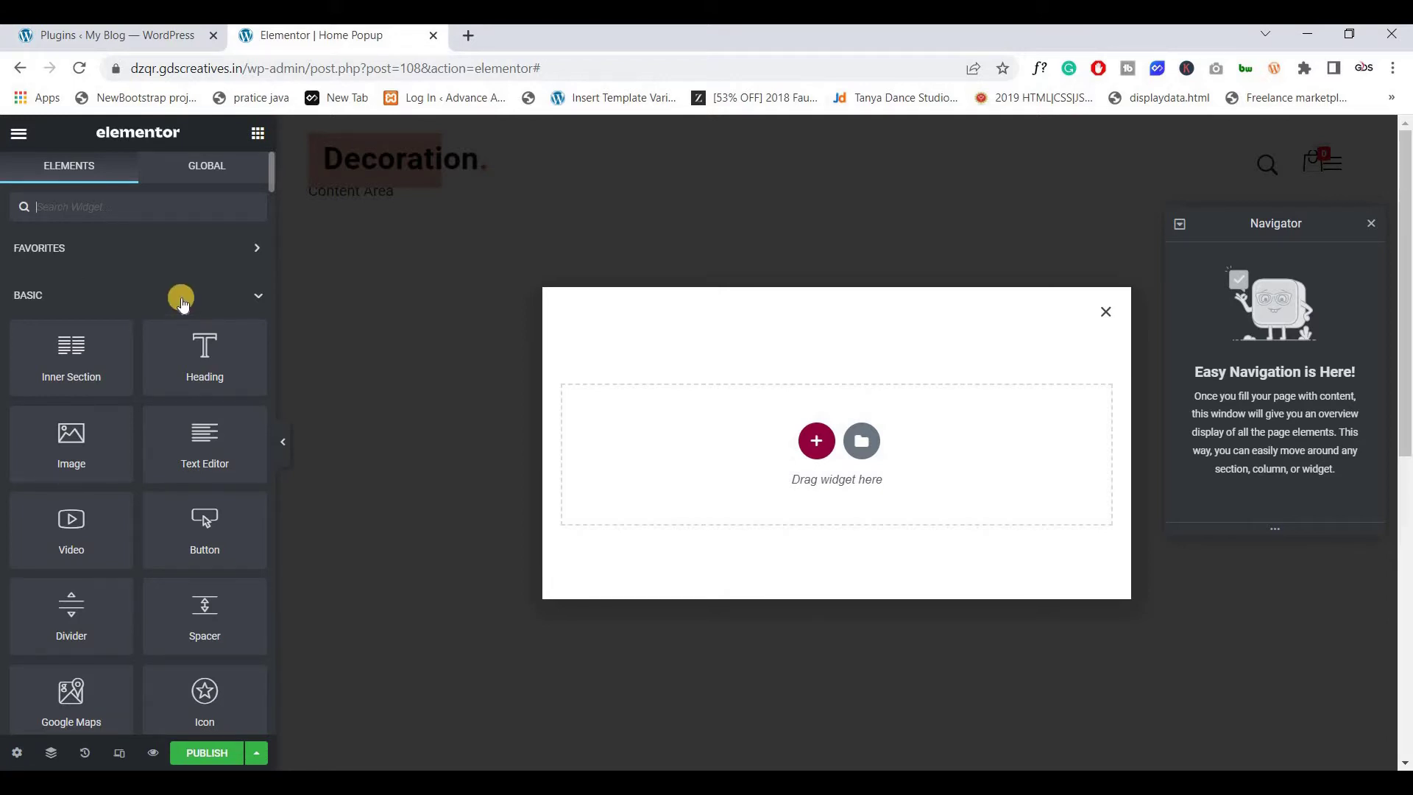
Step: Add a single-column section to the empty popup and duplicate its column
left_click(819, 449)
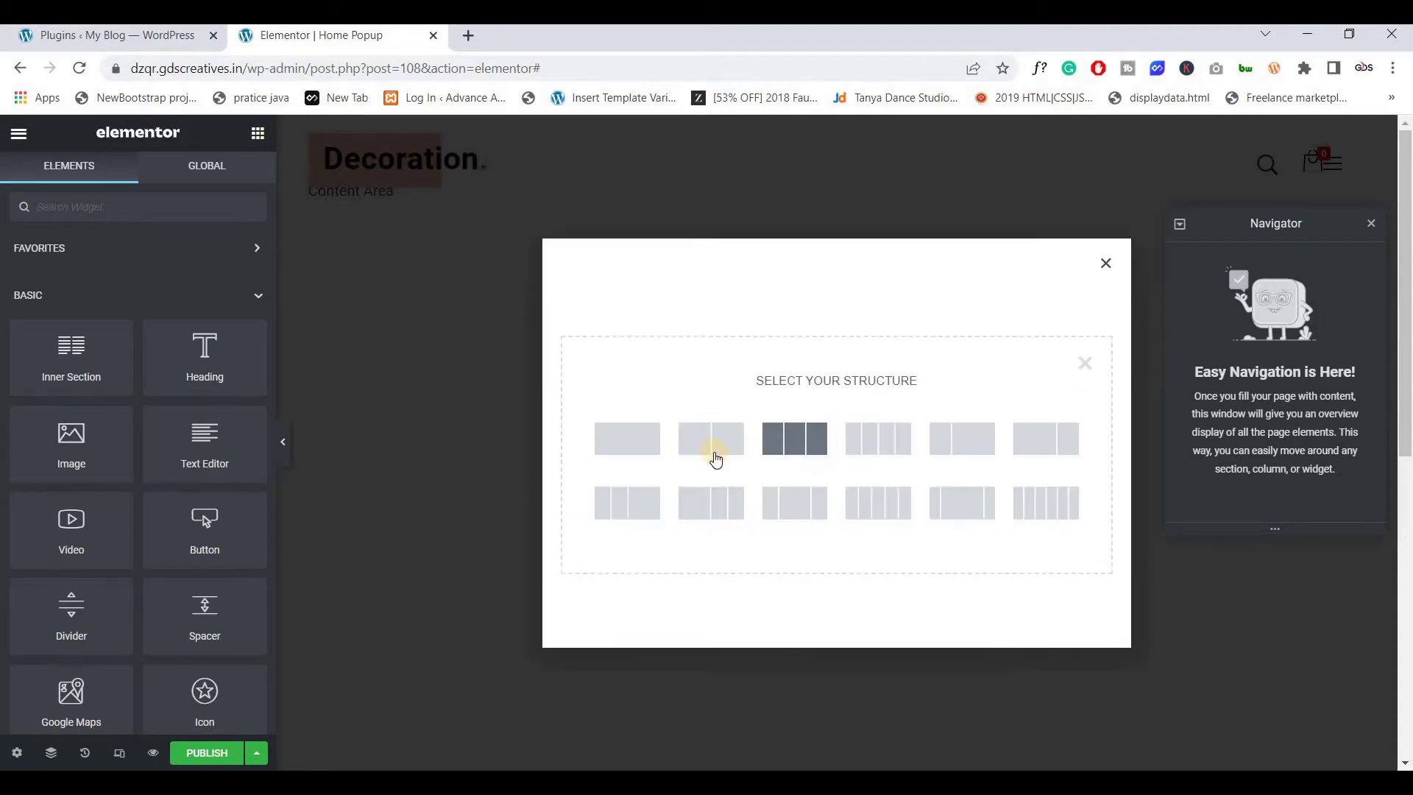
left_click(639, 435)
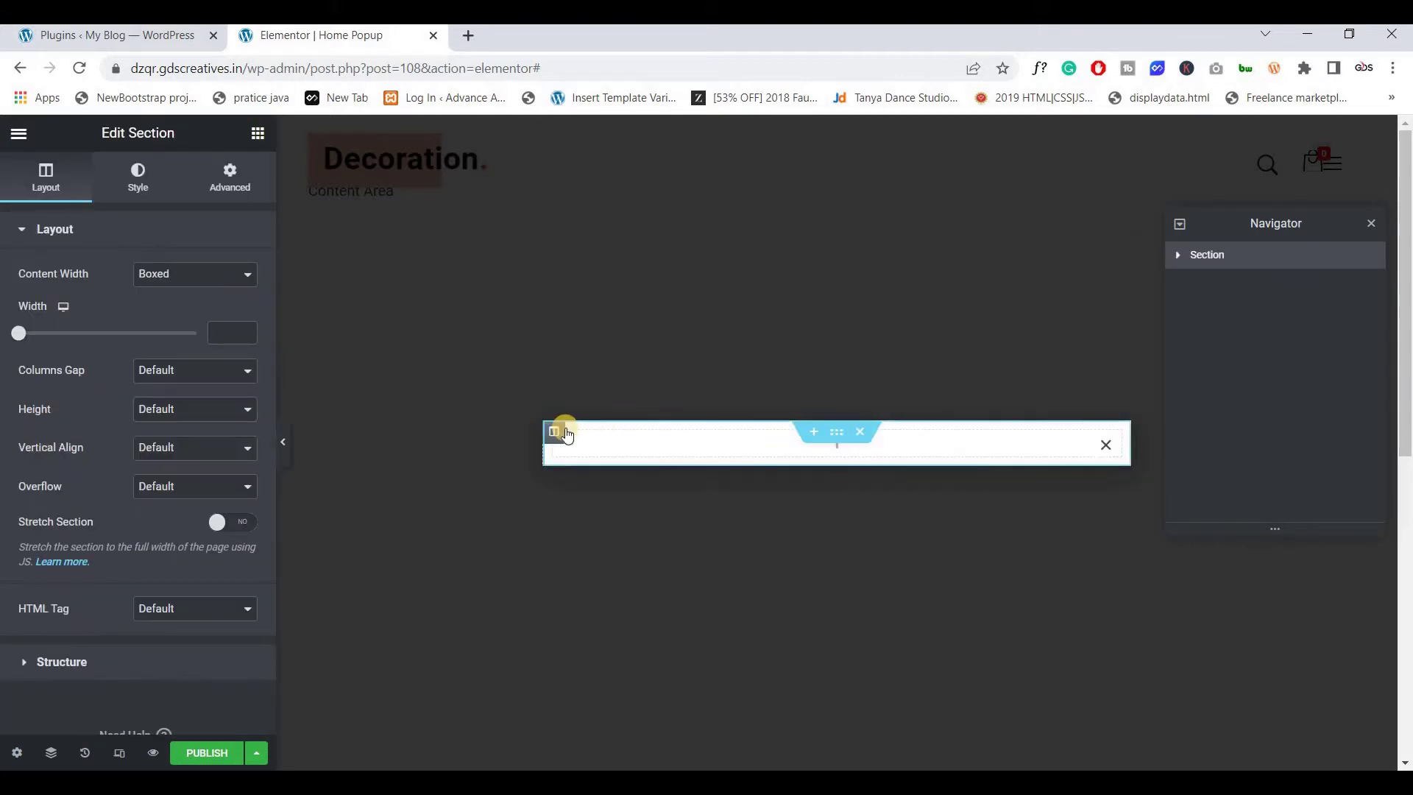
right_click(603, 460)
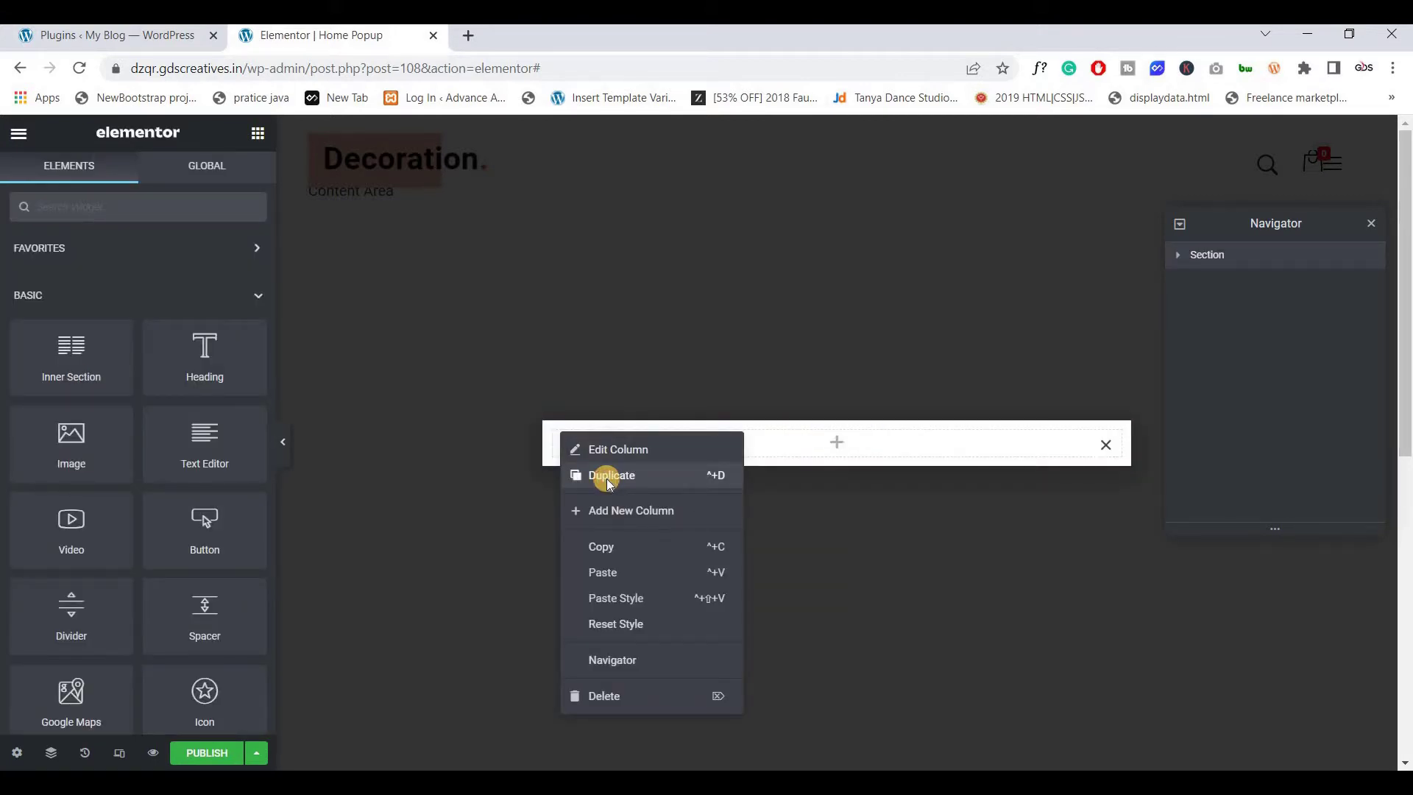
left_click(608, 478)
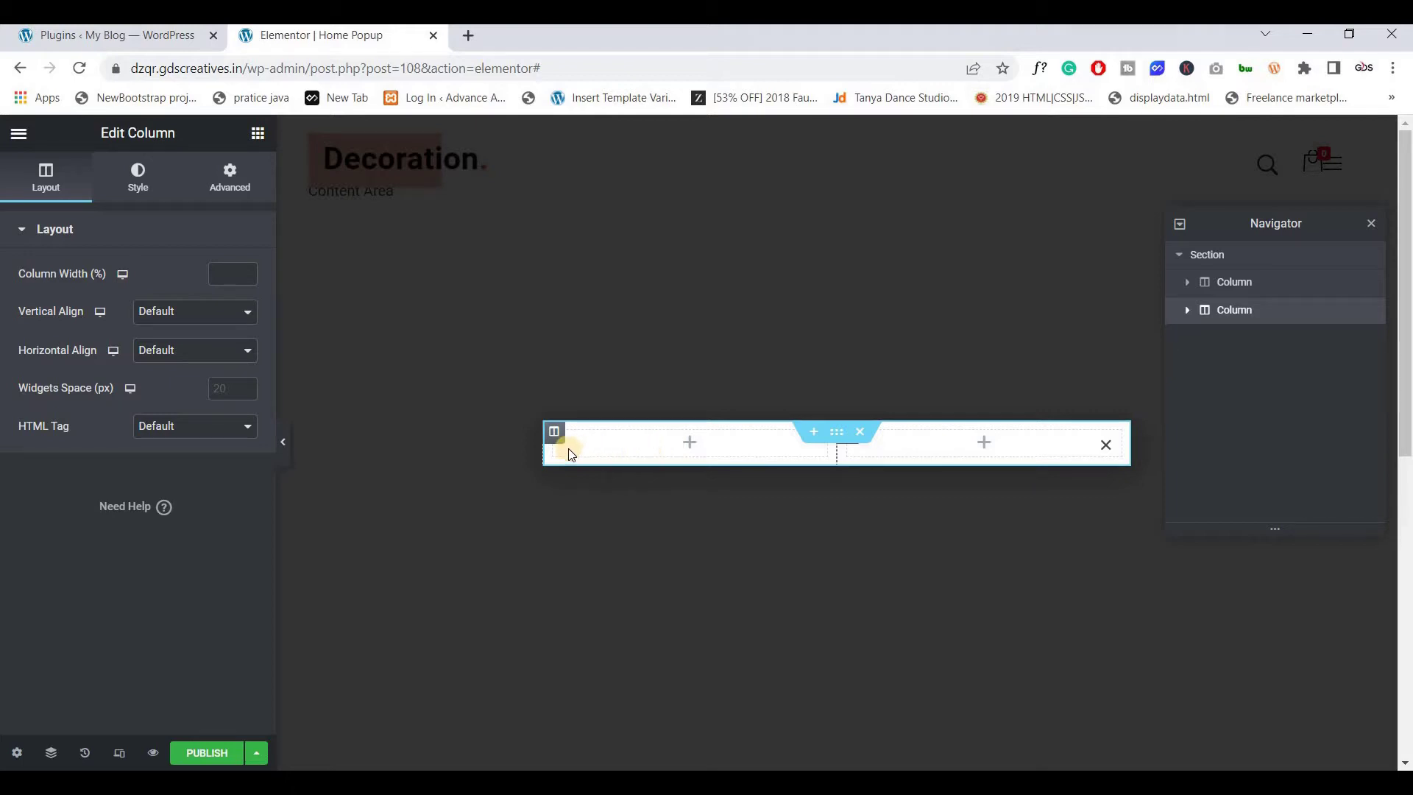
Step: Give the popup's left column a classic background with the mid-century living room image showing the yellow-cushioned armchair from the media library
right_click(589, 452)
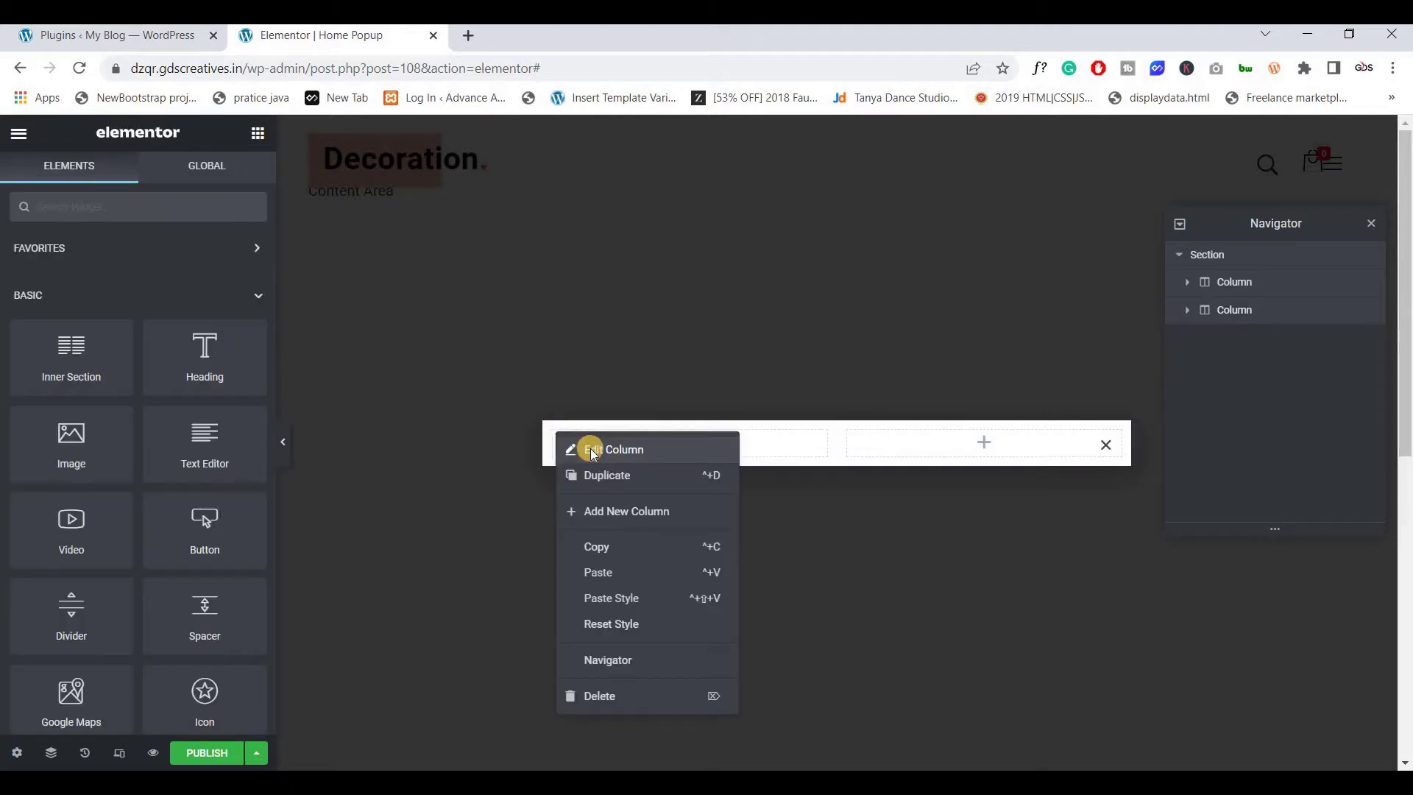
left_click(593, 450)
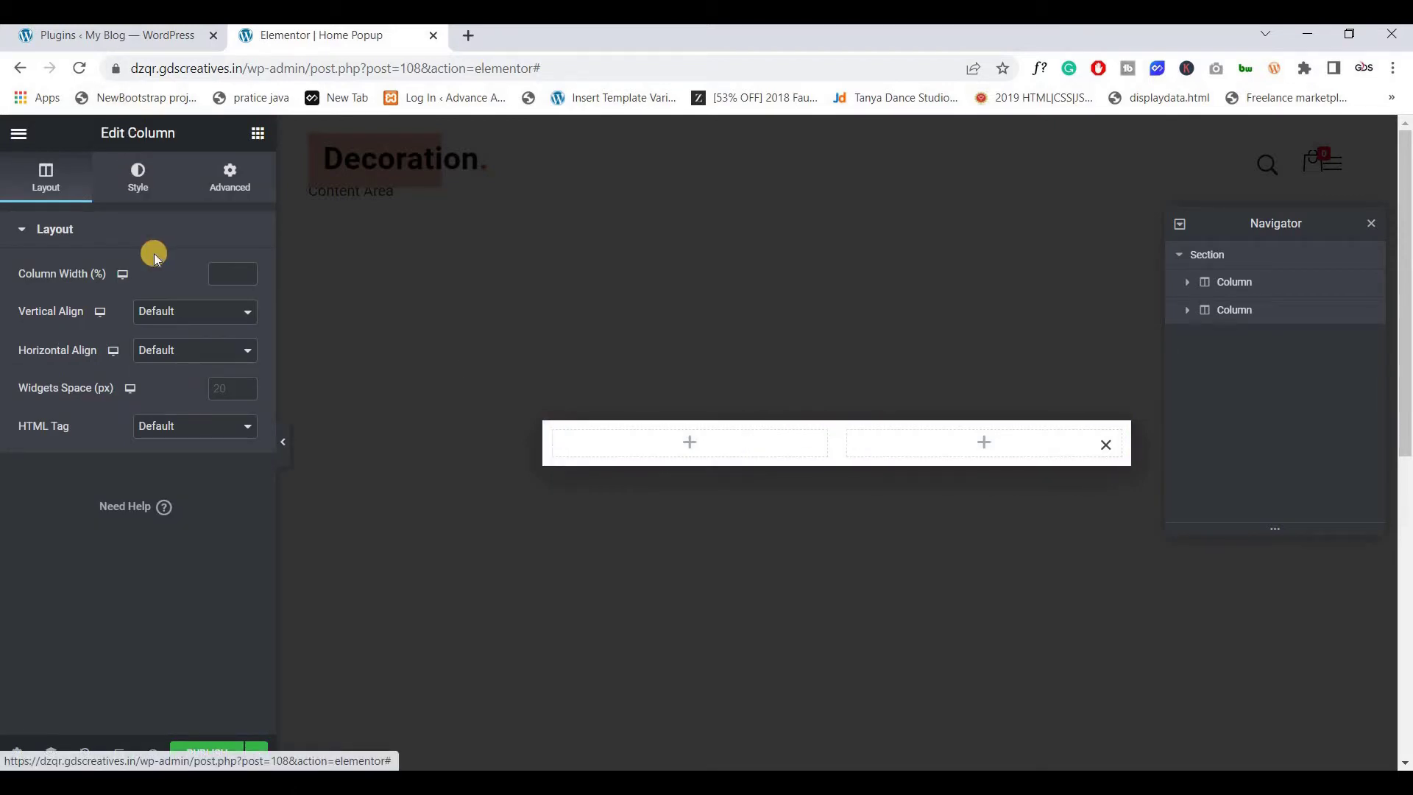
left_click(138, 177)
left_click(196, 314)
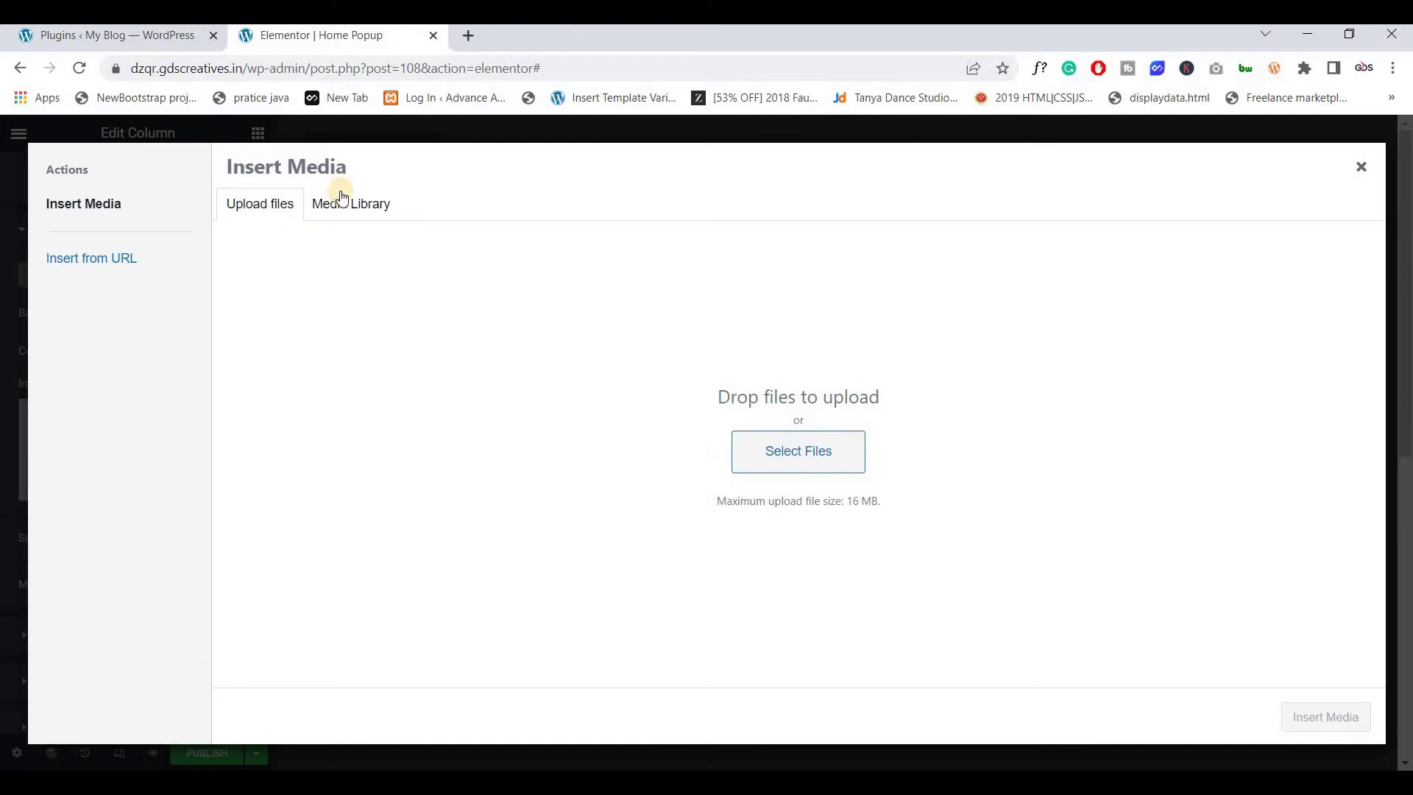
left_click(351, 204)
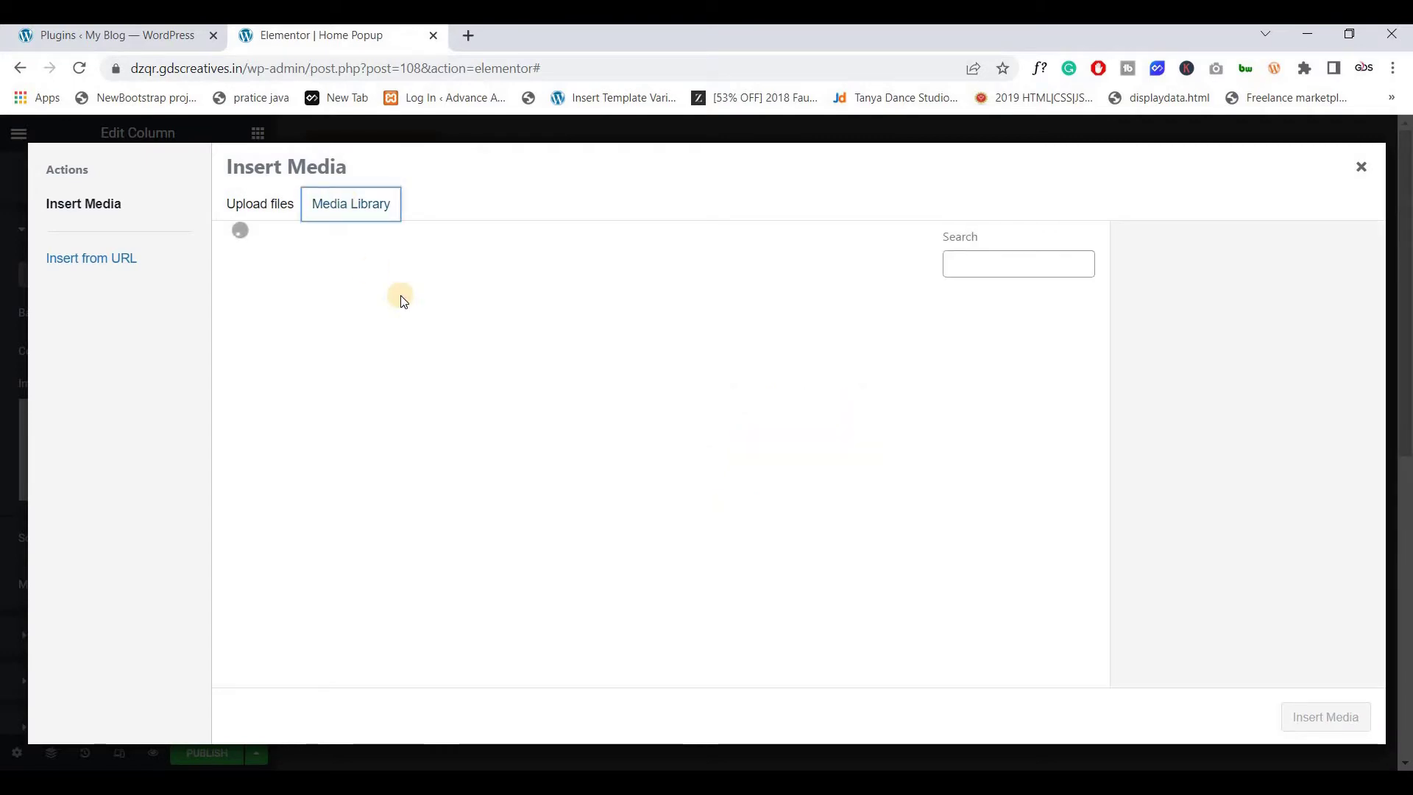
left_click(571, 383)
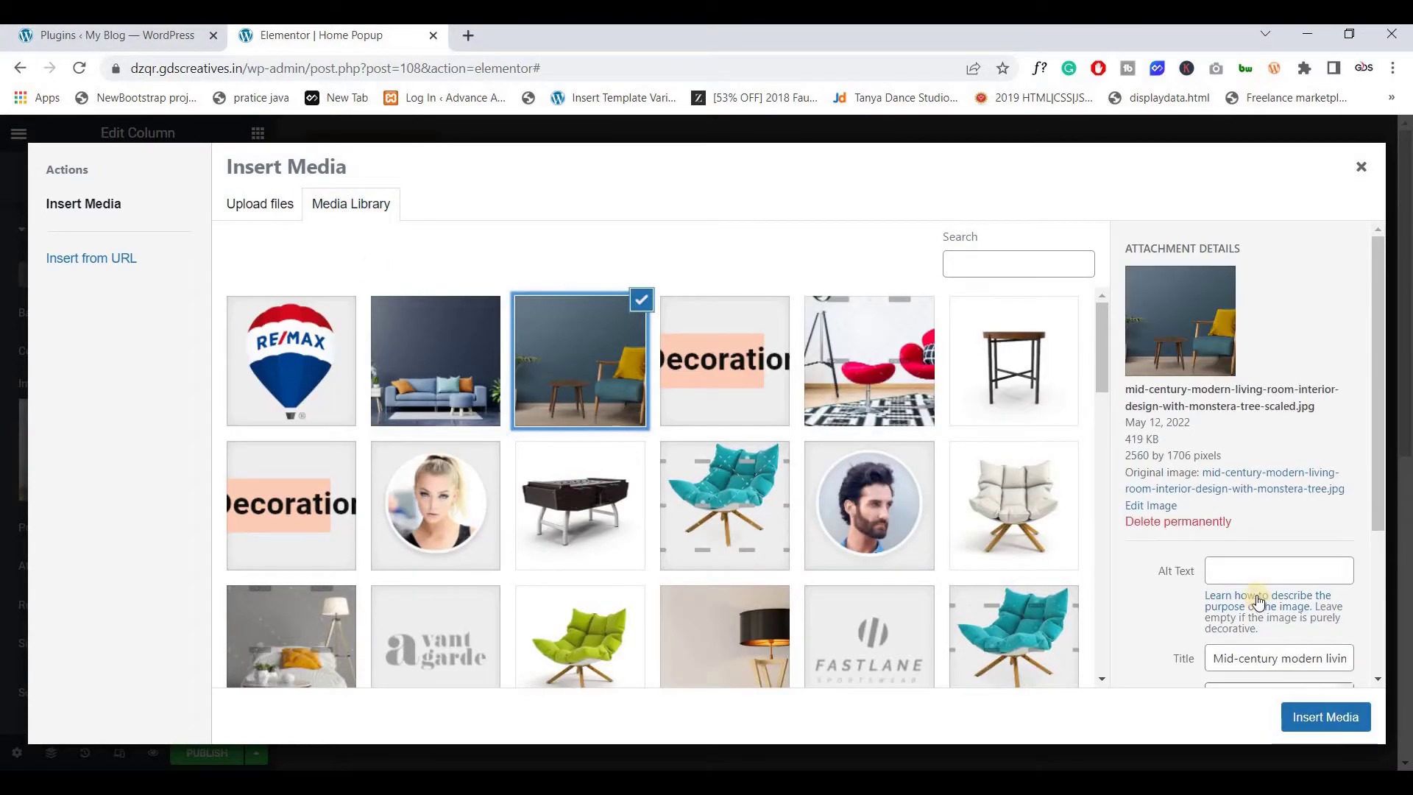
left_click(1315, 724)
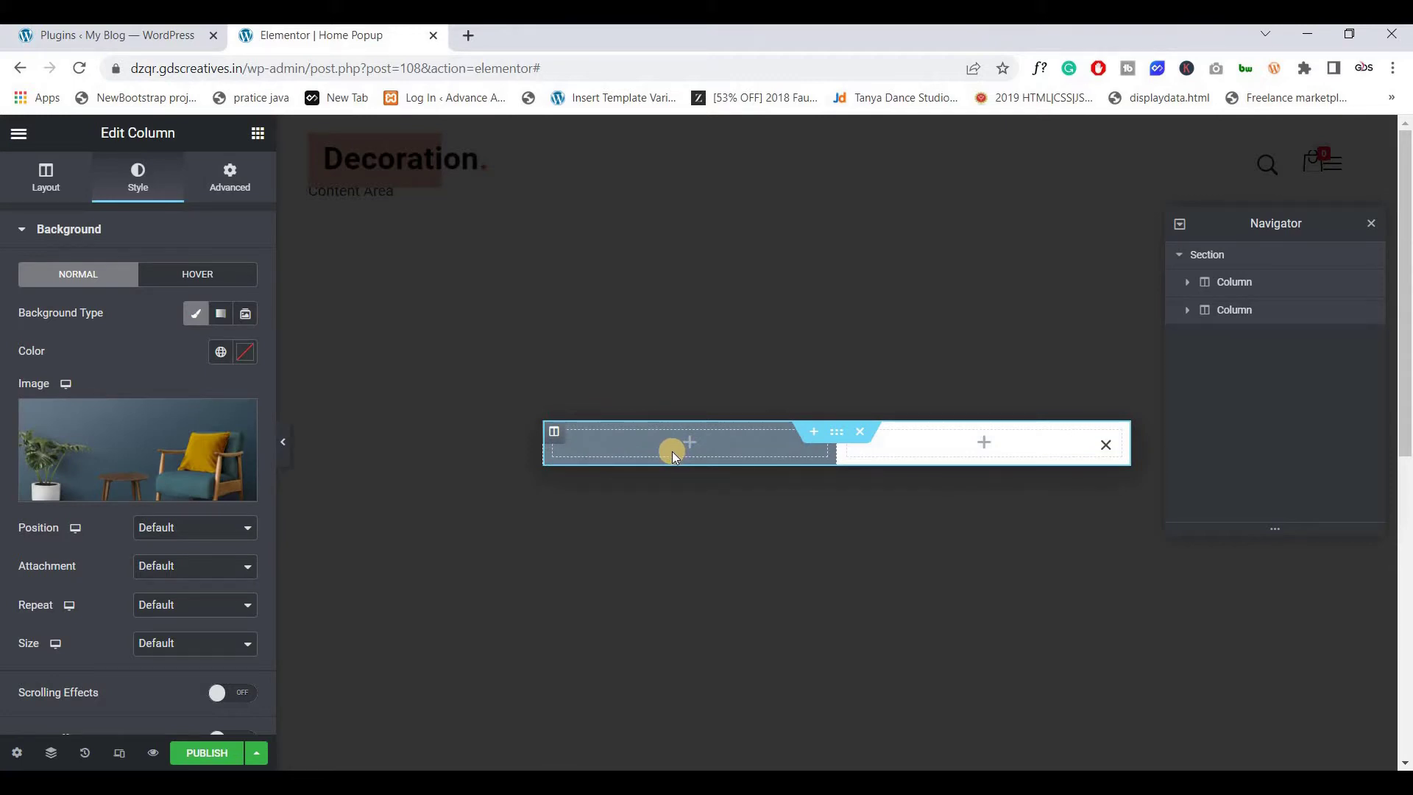
Step: Set the left column's background image to position Center Center, No-repeat and size Cover
left_click(204, 527)
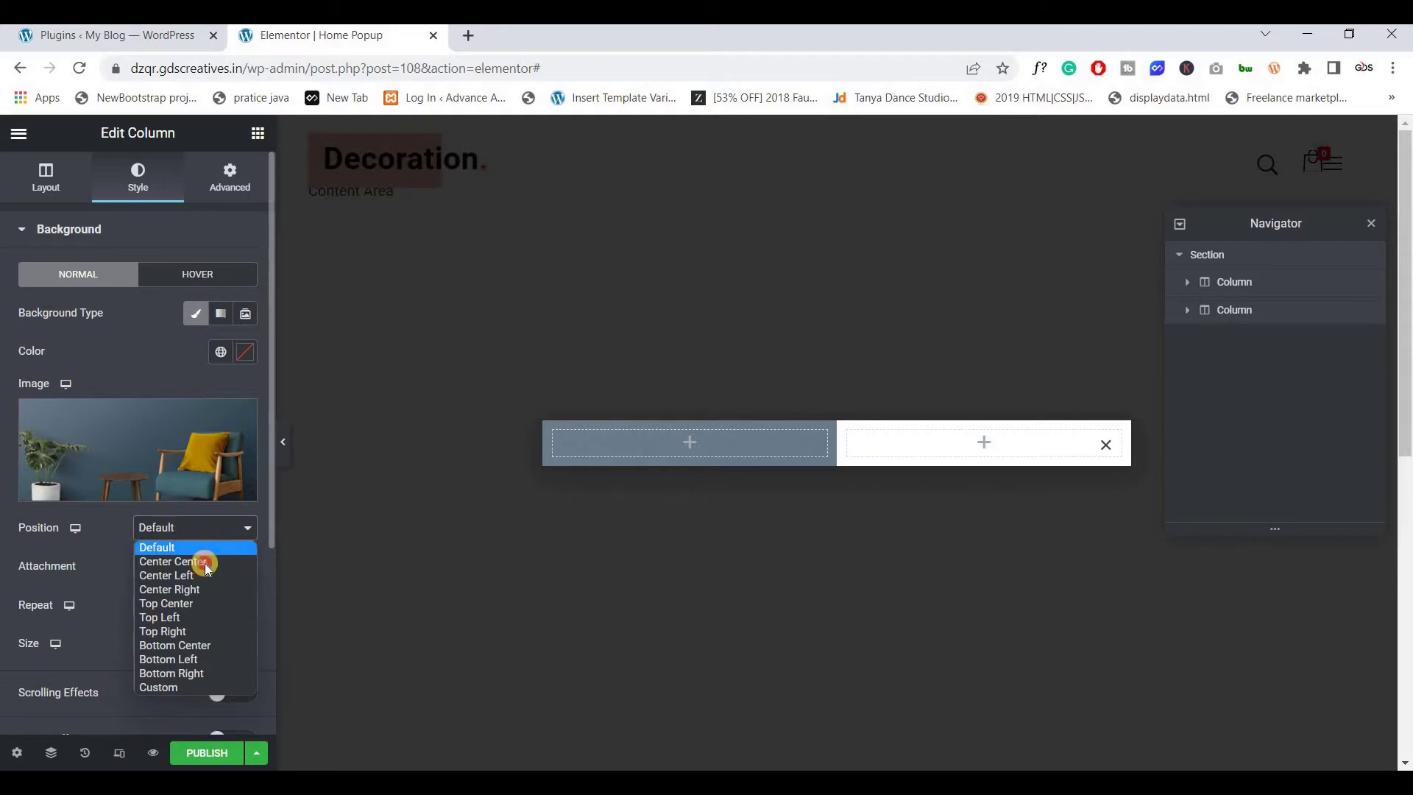
left_click(205, 564)
scroll(176, 479, "down", 2)
left_click(162, 499)
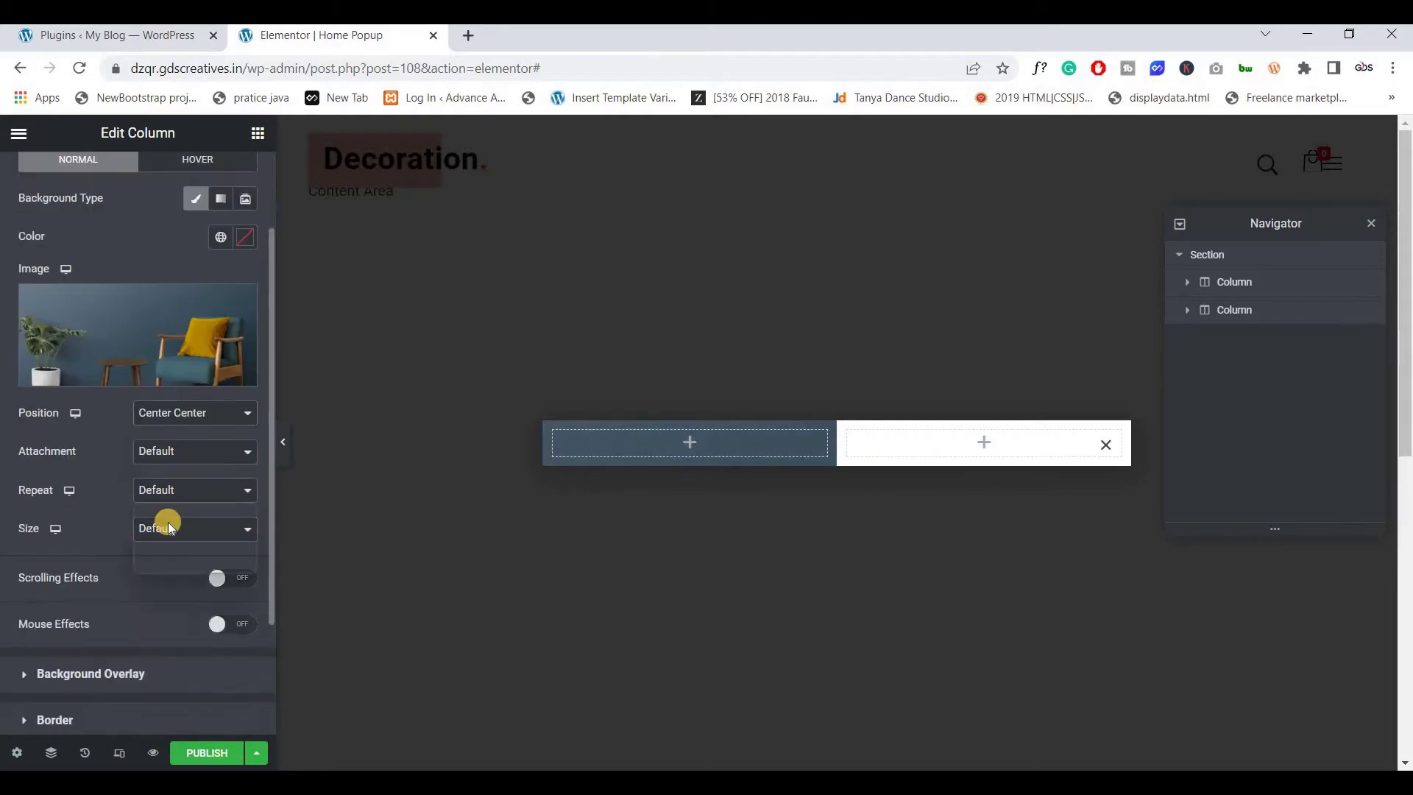
left_click(164, 522)
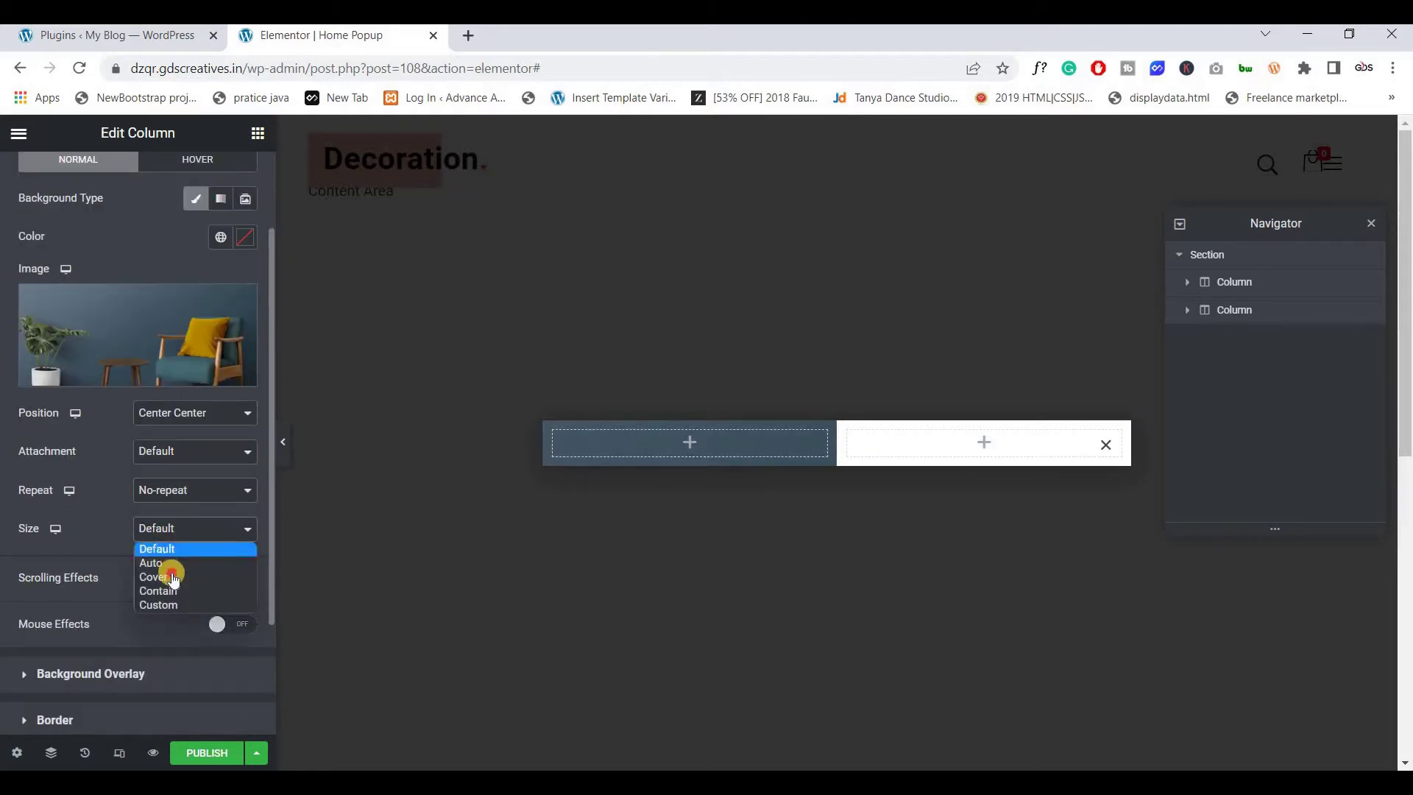
left_click(175, 589)
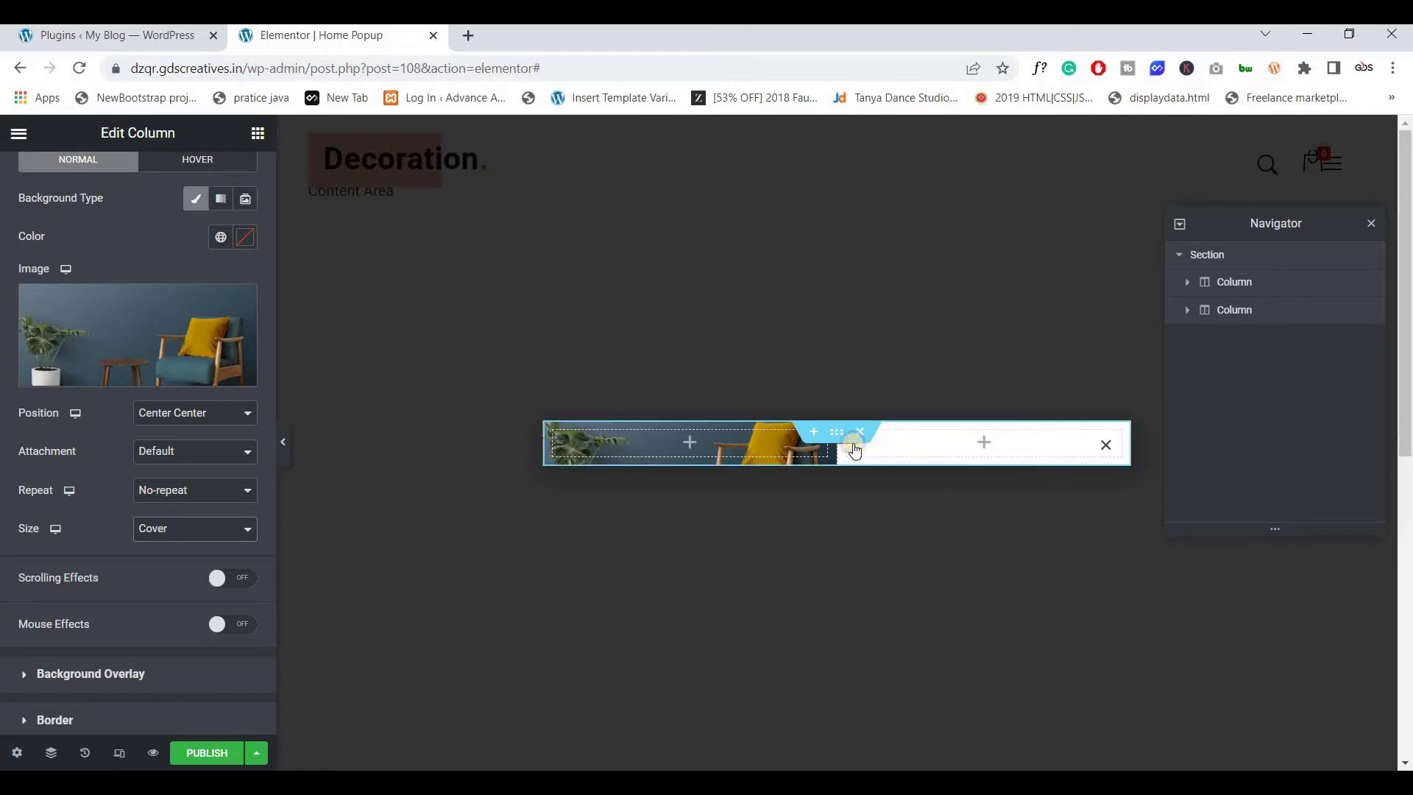
Step: Give the popup's right column a classic background with the colour #f4f4f4
right_click(880, 457)
left_click(881, 461)
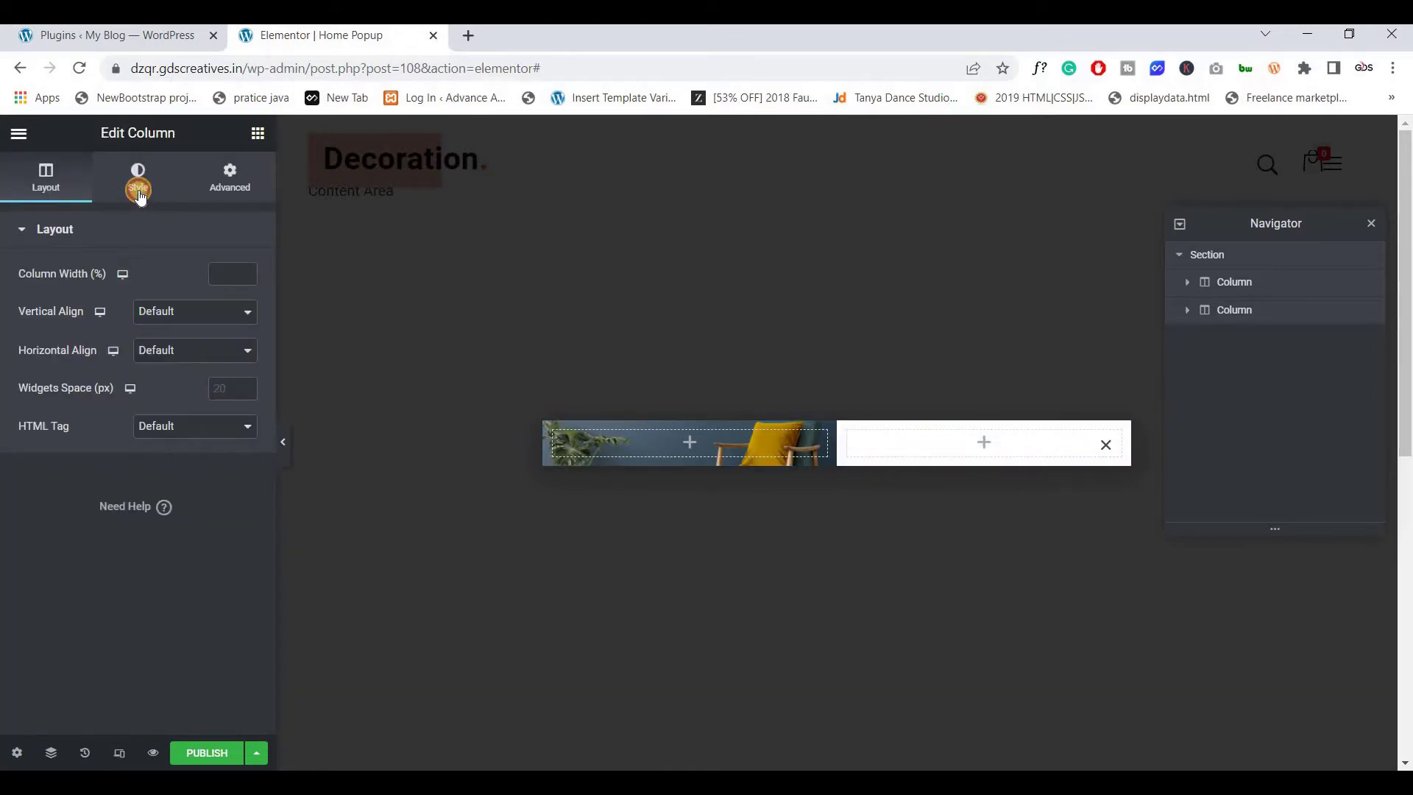
left_click(139, 193)
left_click(190, 314)
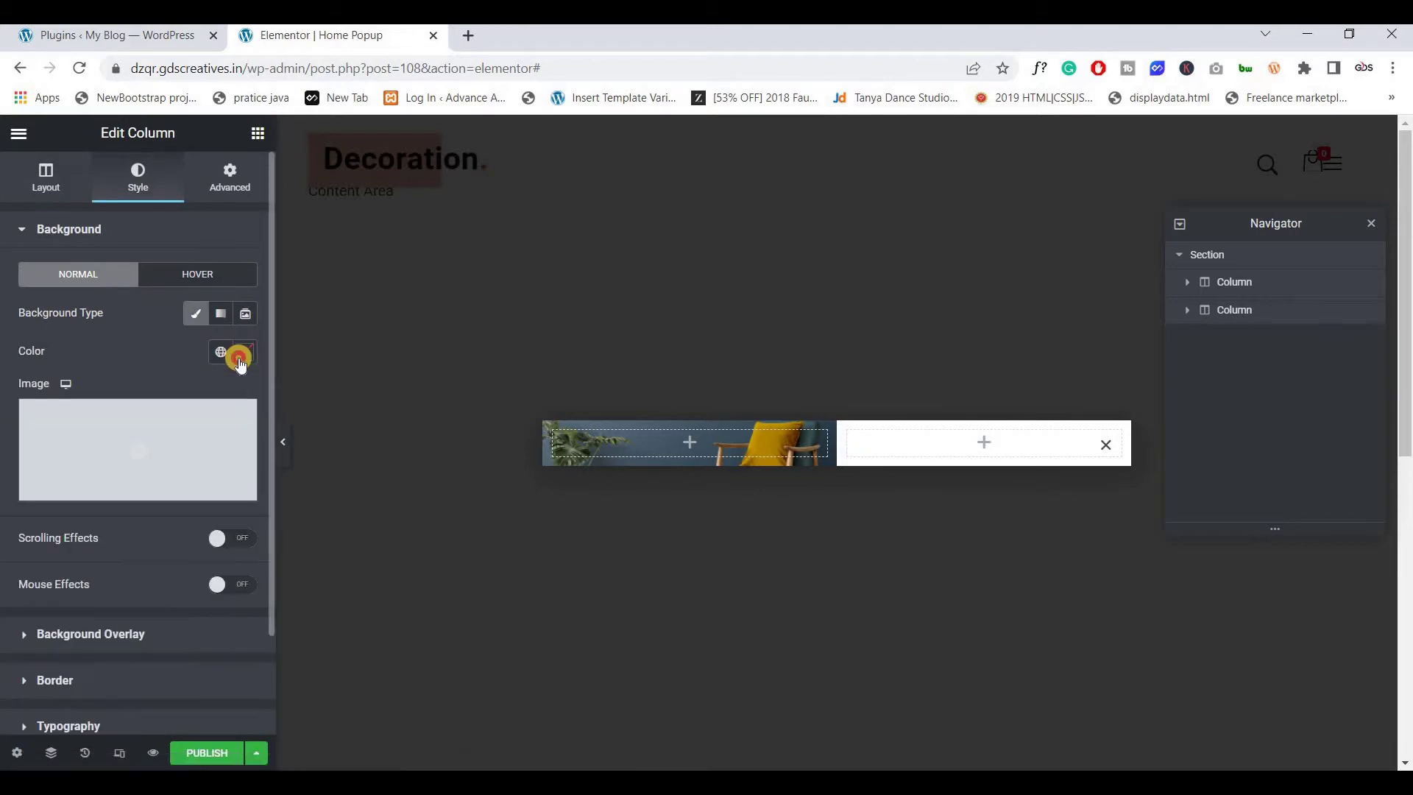
left_click(239, 360)
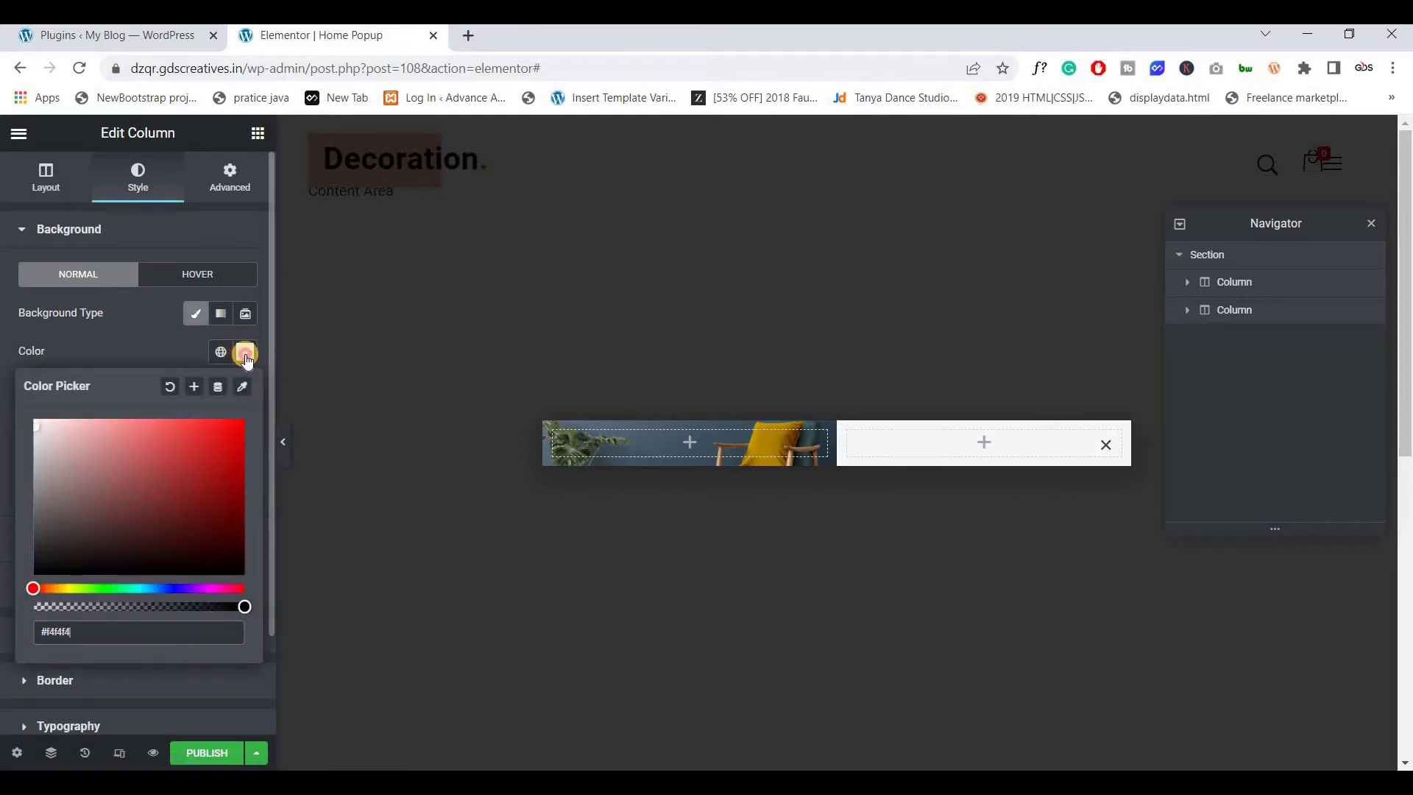
left_click(240, 357)
Step: Add an Image widget to the popup's right column
left_click(990, 446)
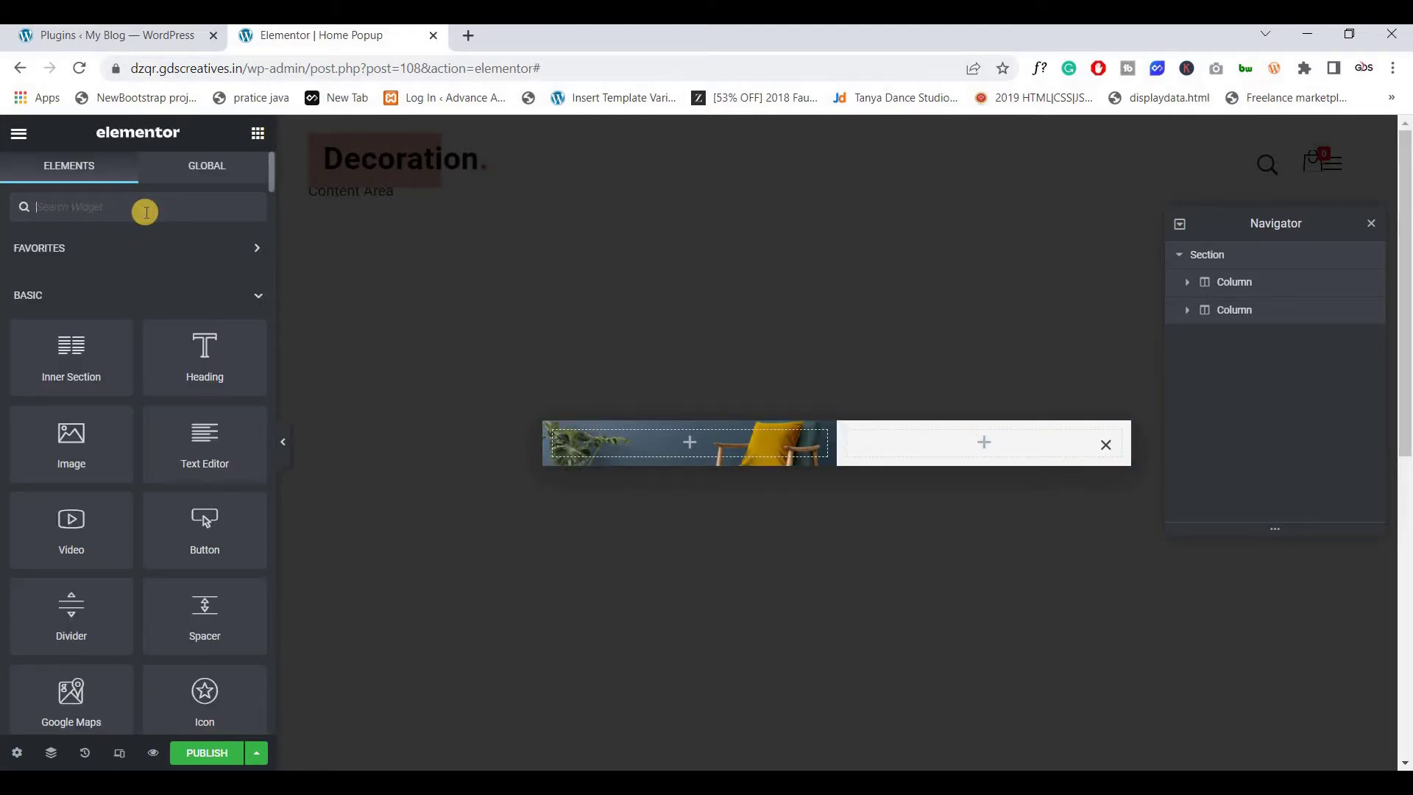
left_click_drag(55, 451, 957, 451)
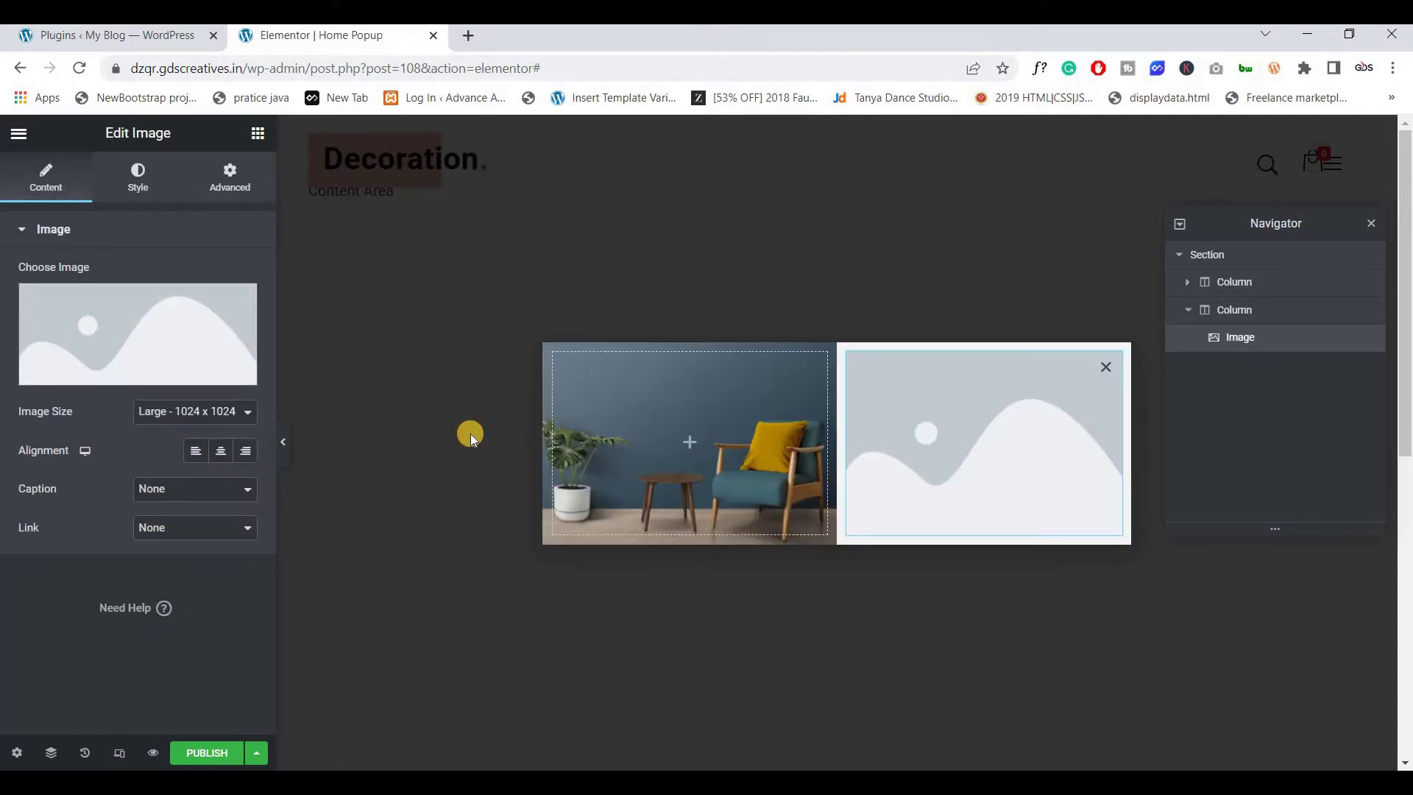
left_click(256, 134)
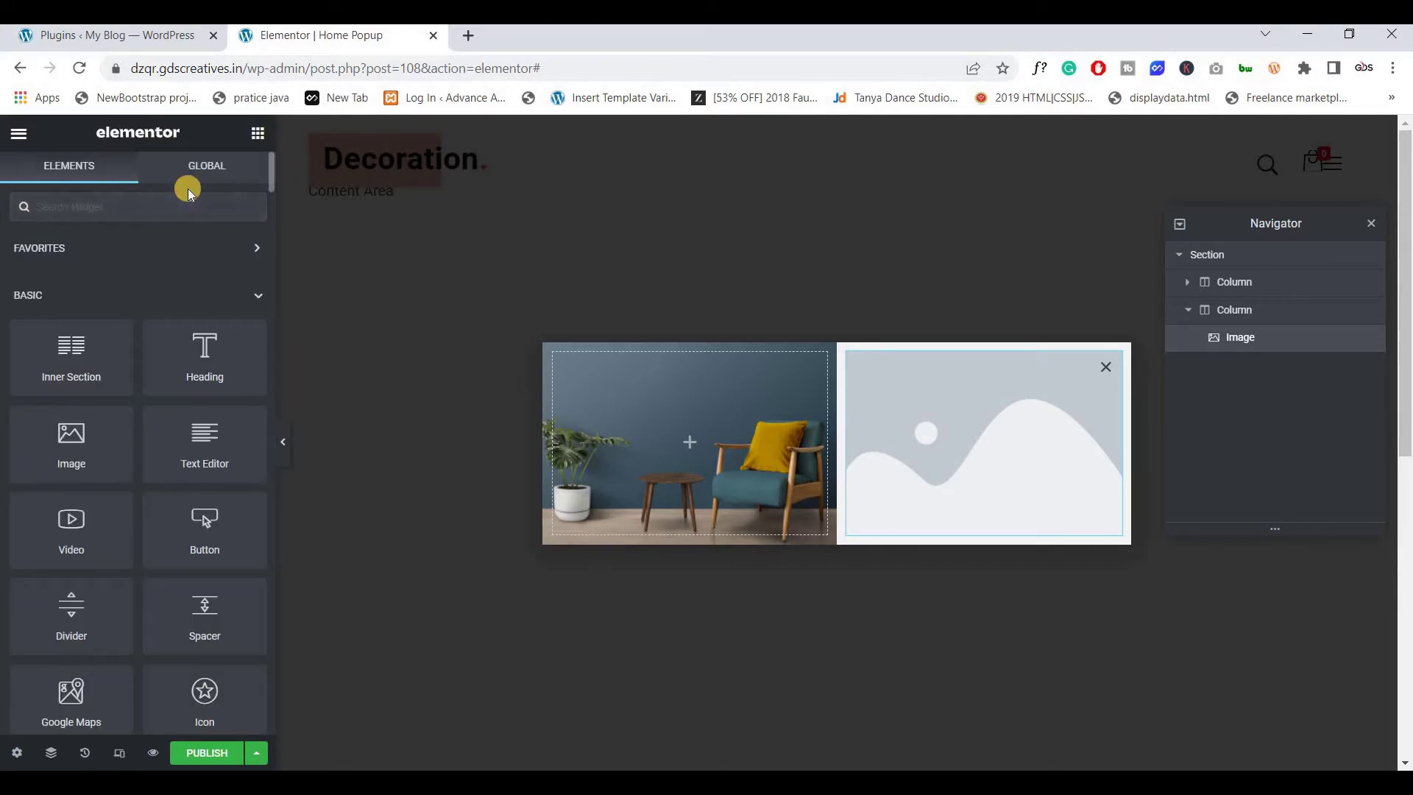
type("sit")
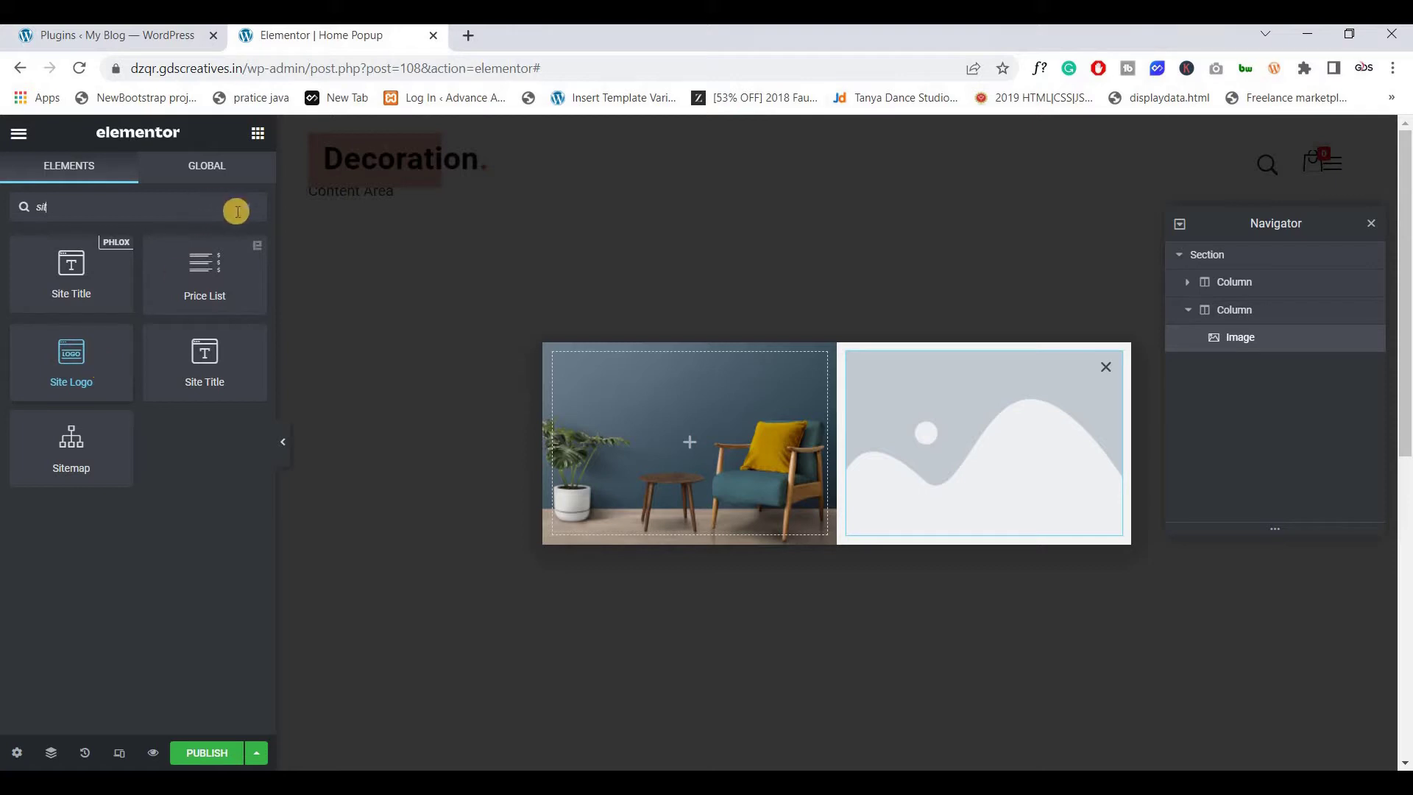
left_click(973, 433)
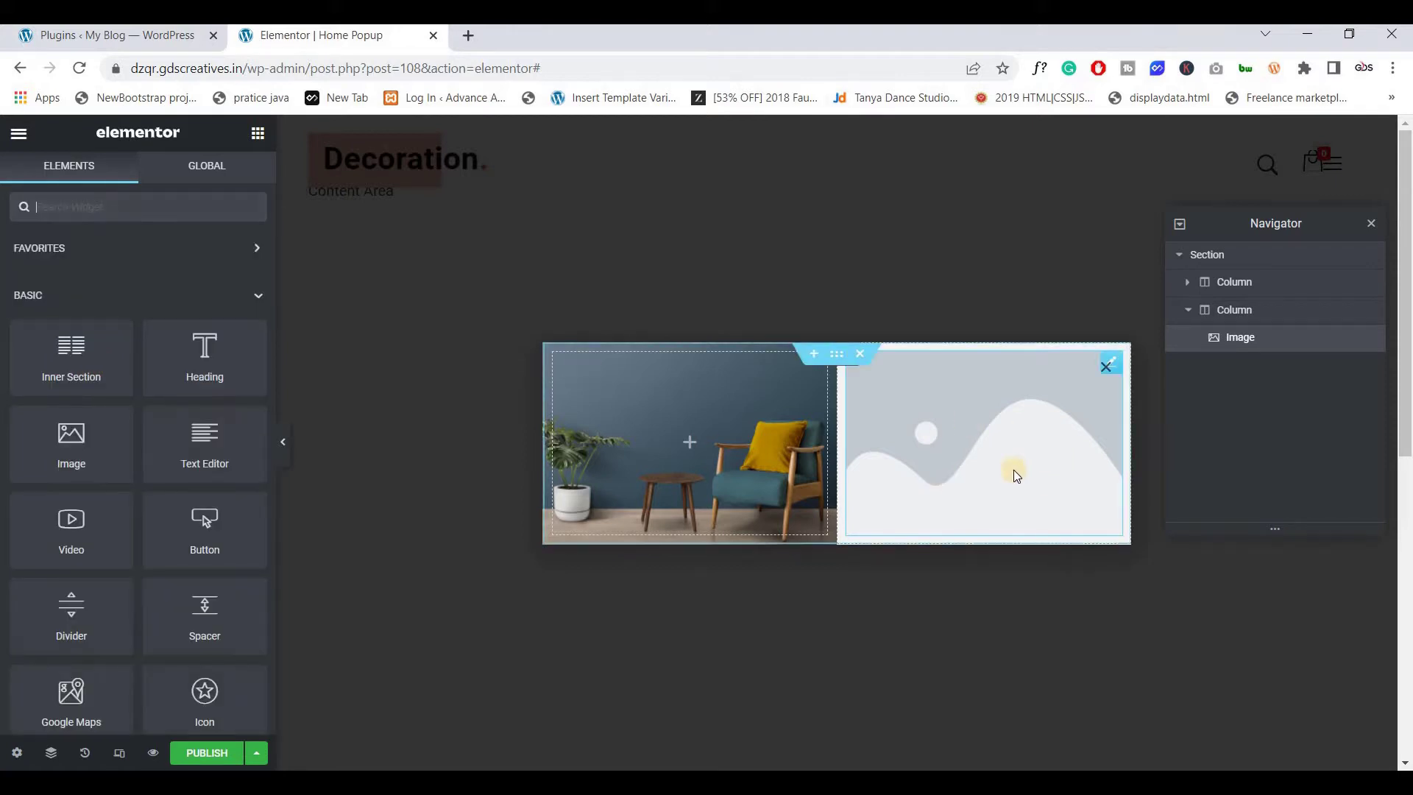
Step: Put the RE/MAX balloon logo from the media library into the Image widget and set its image size to Full
right_click(1119, 364)
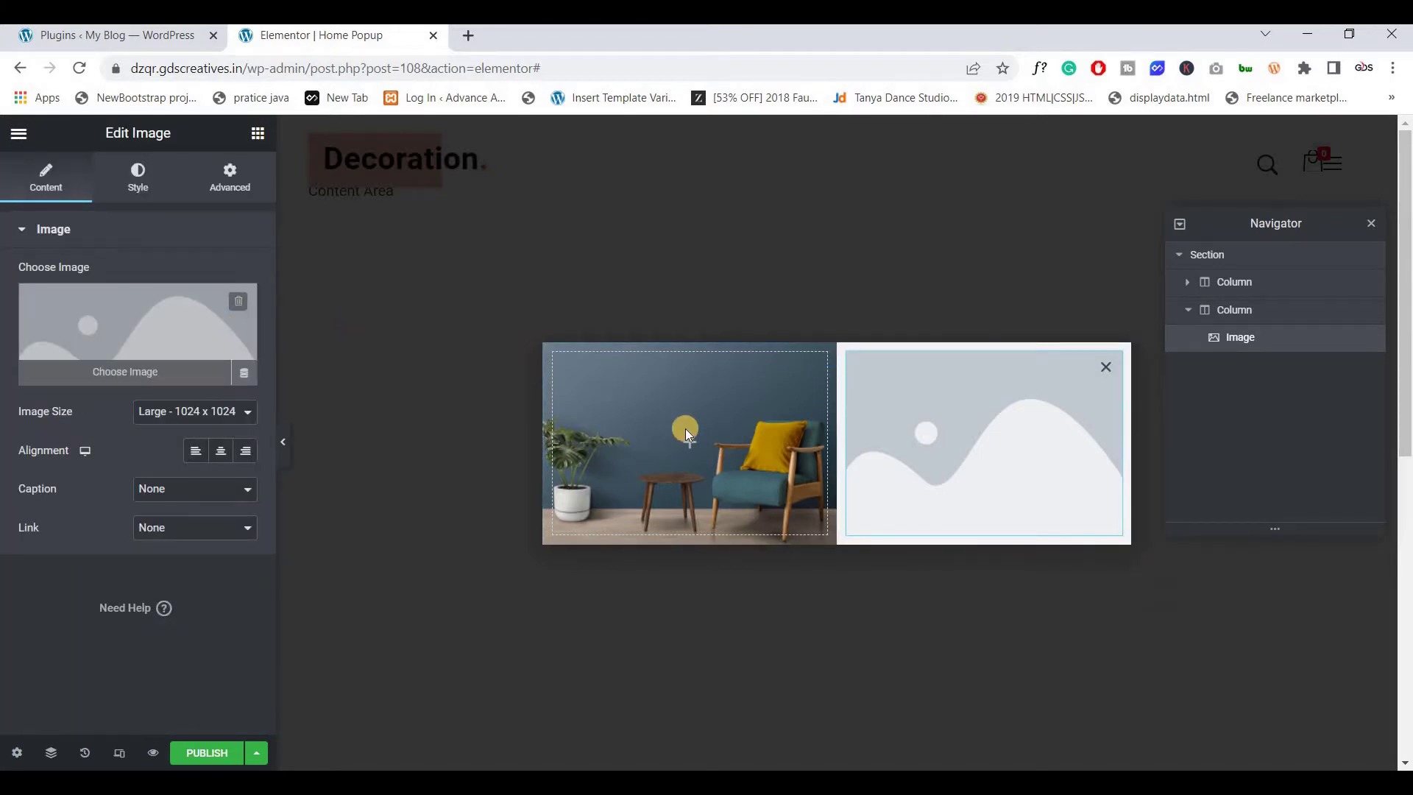
left_click(686, 430)
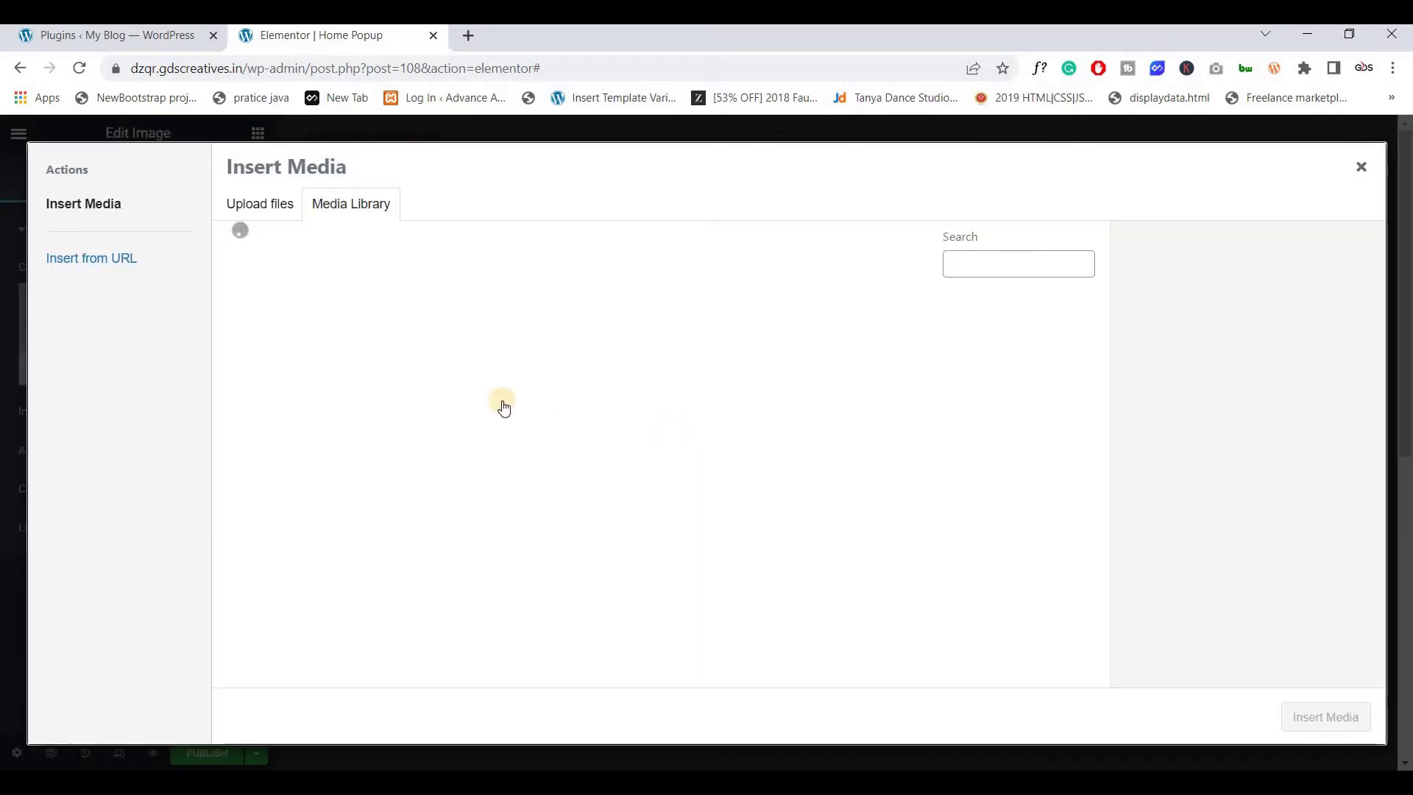
left_click(288, 374)
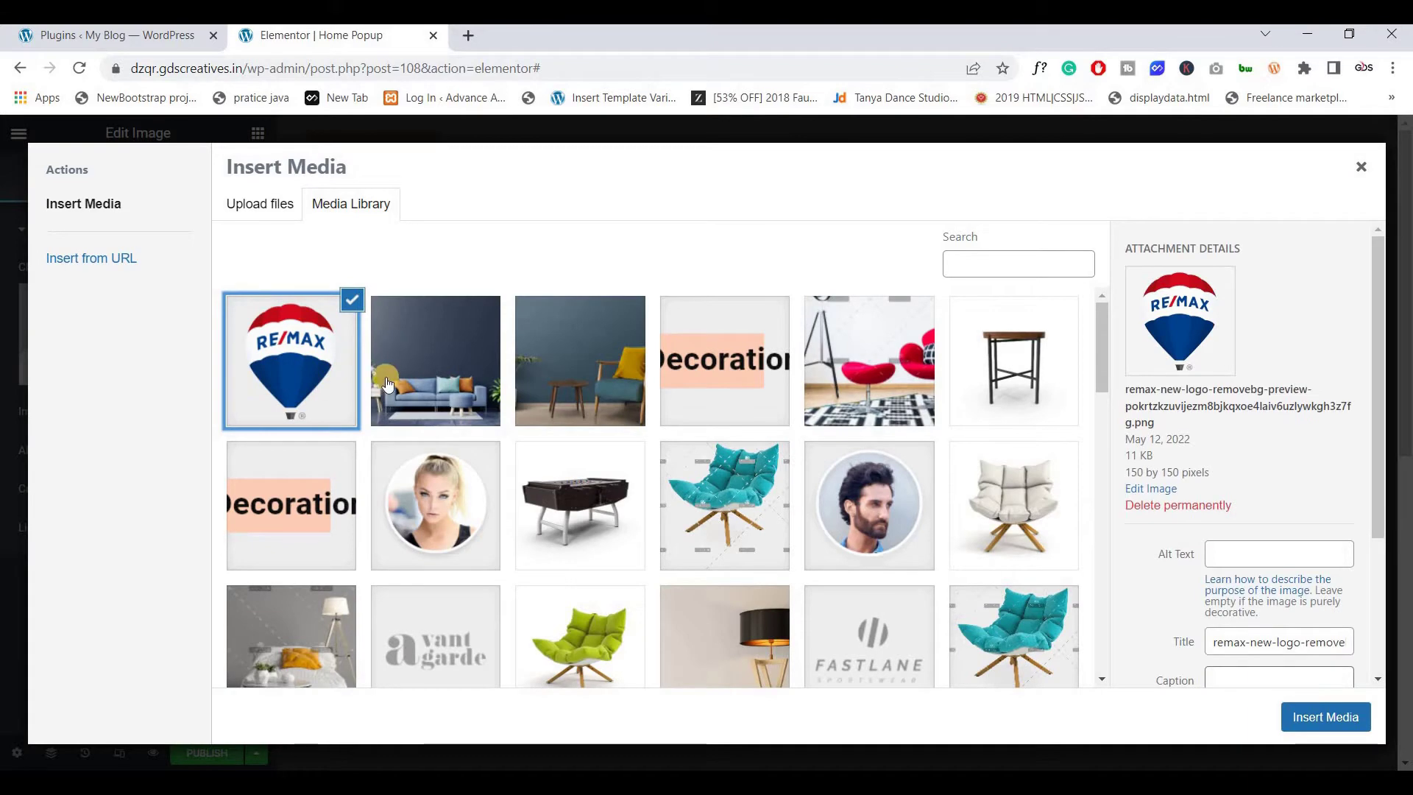
left_click(1314, 717)
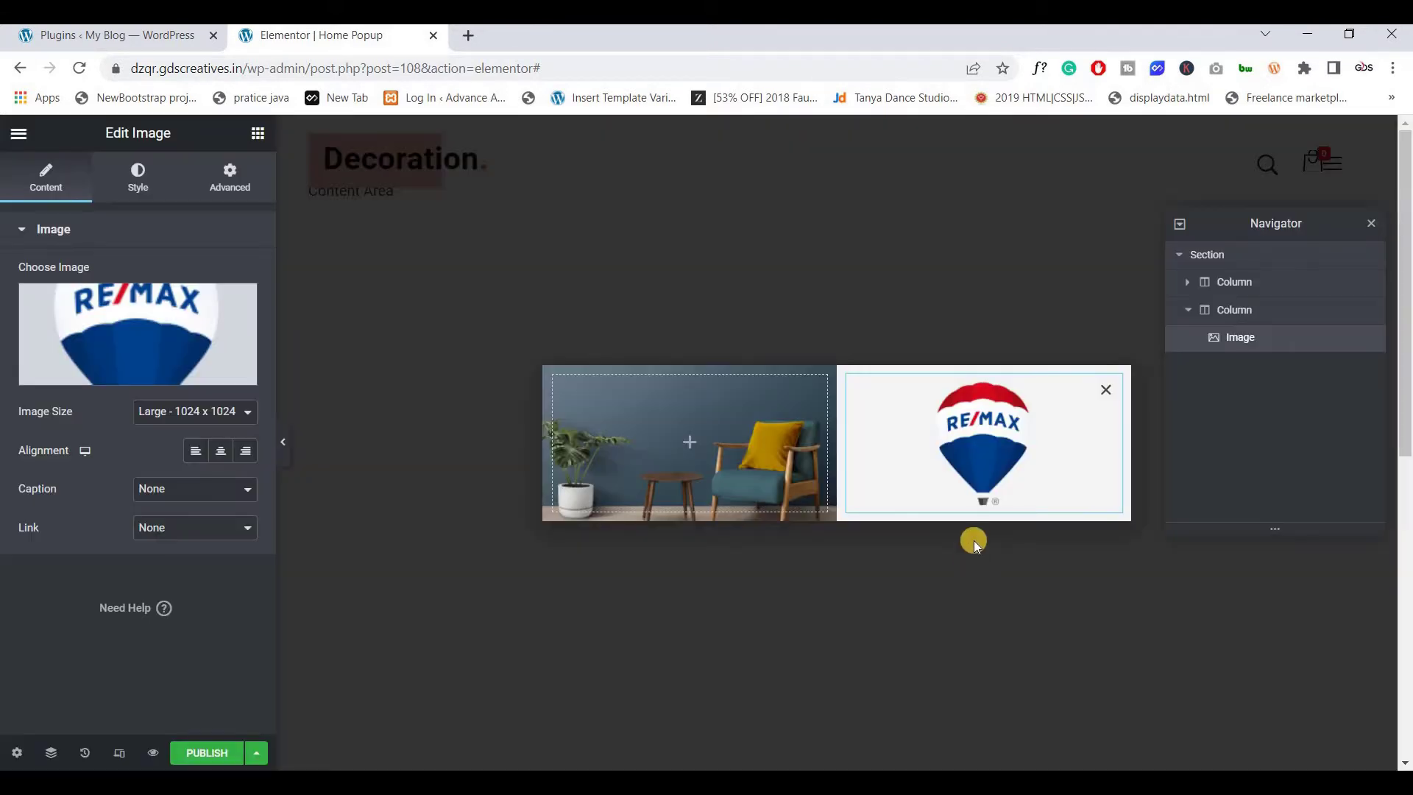
left_click(225, 410)
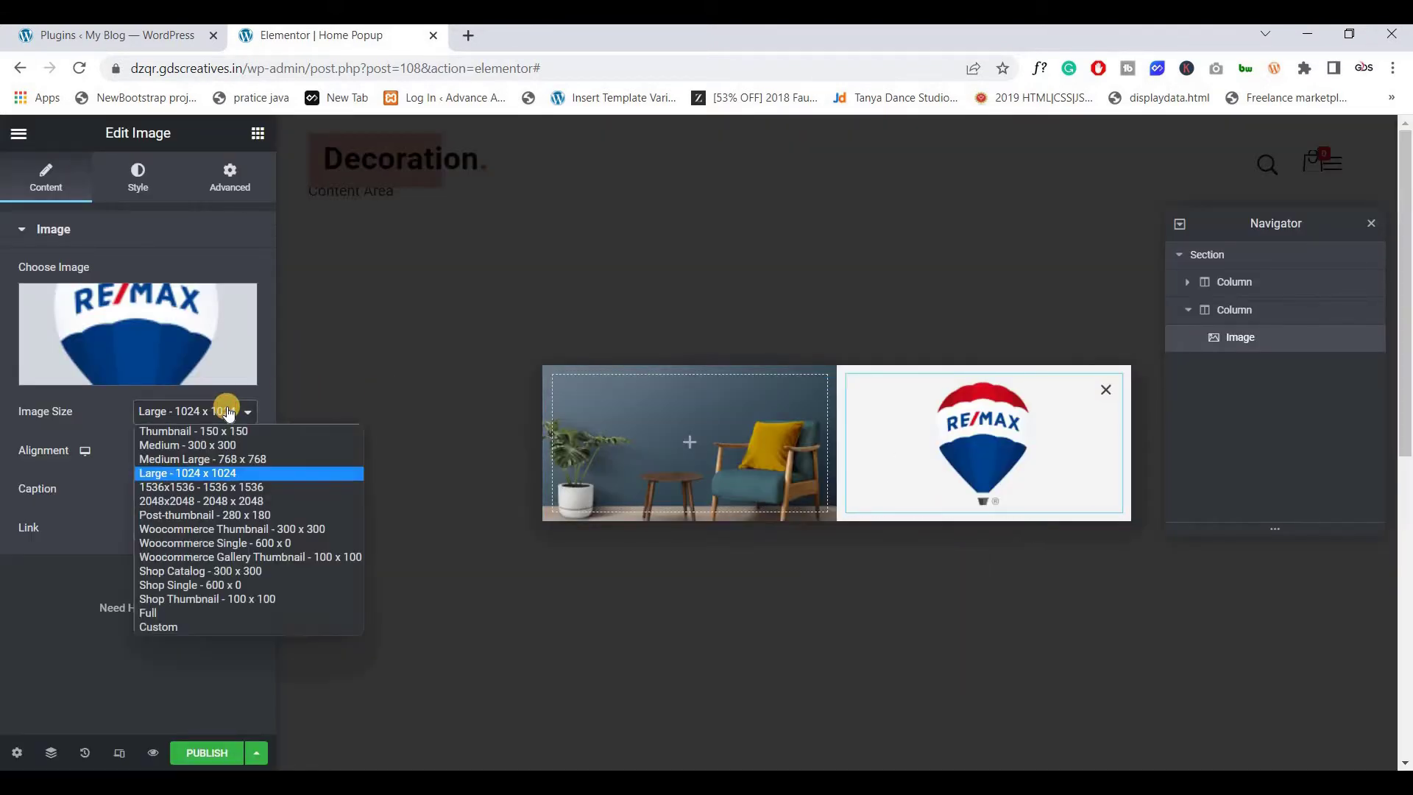
left_click(201, 612)
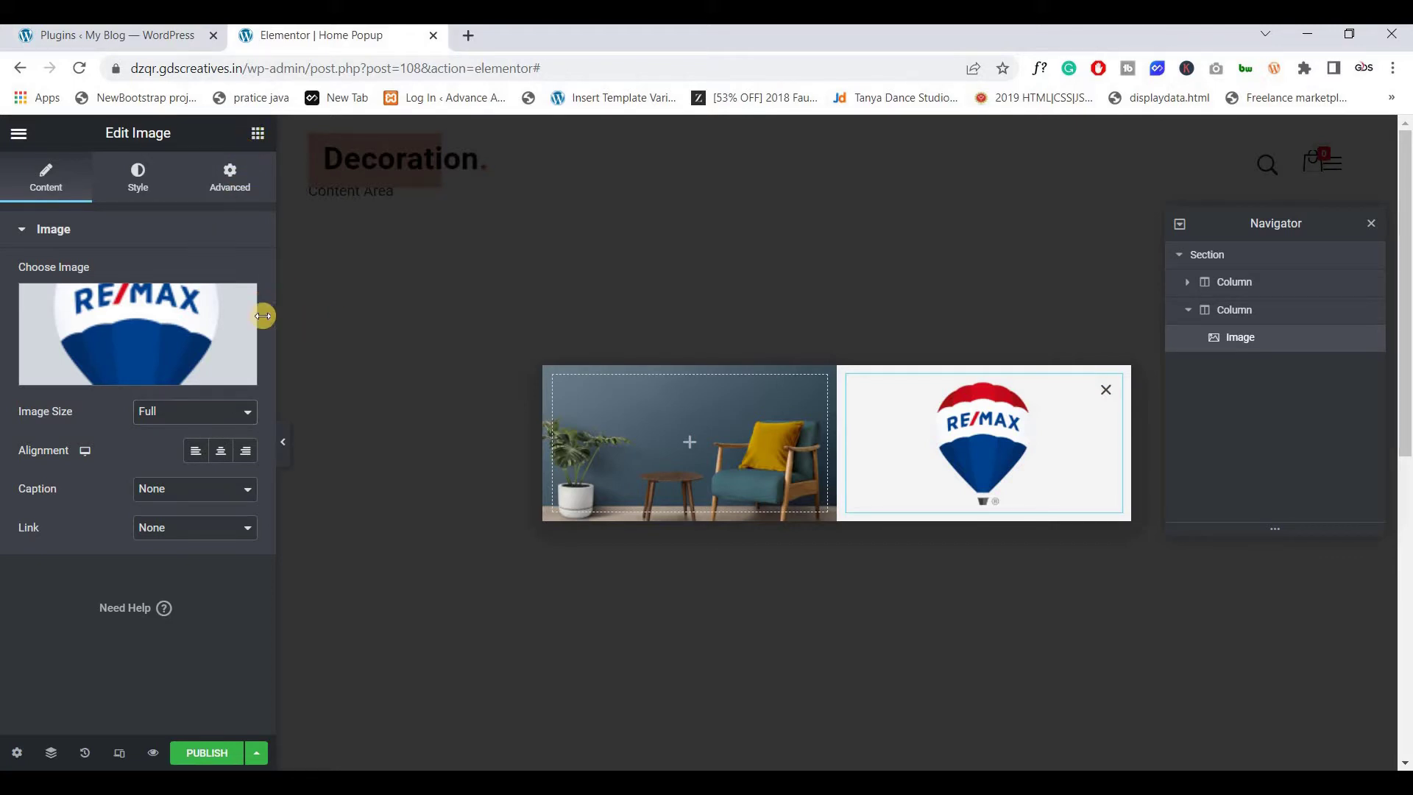
left_click(257, 132)
left_click_drag(196, 362, 988, 471)
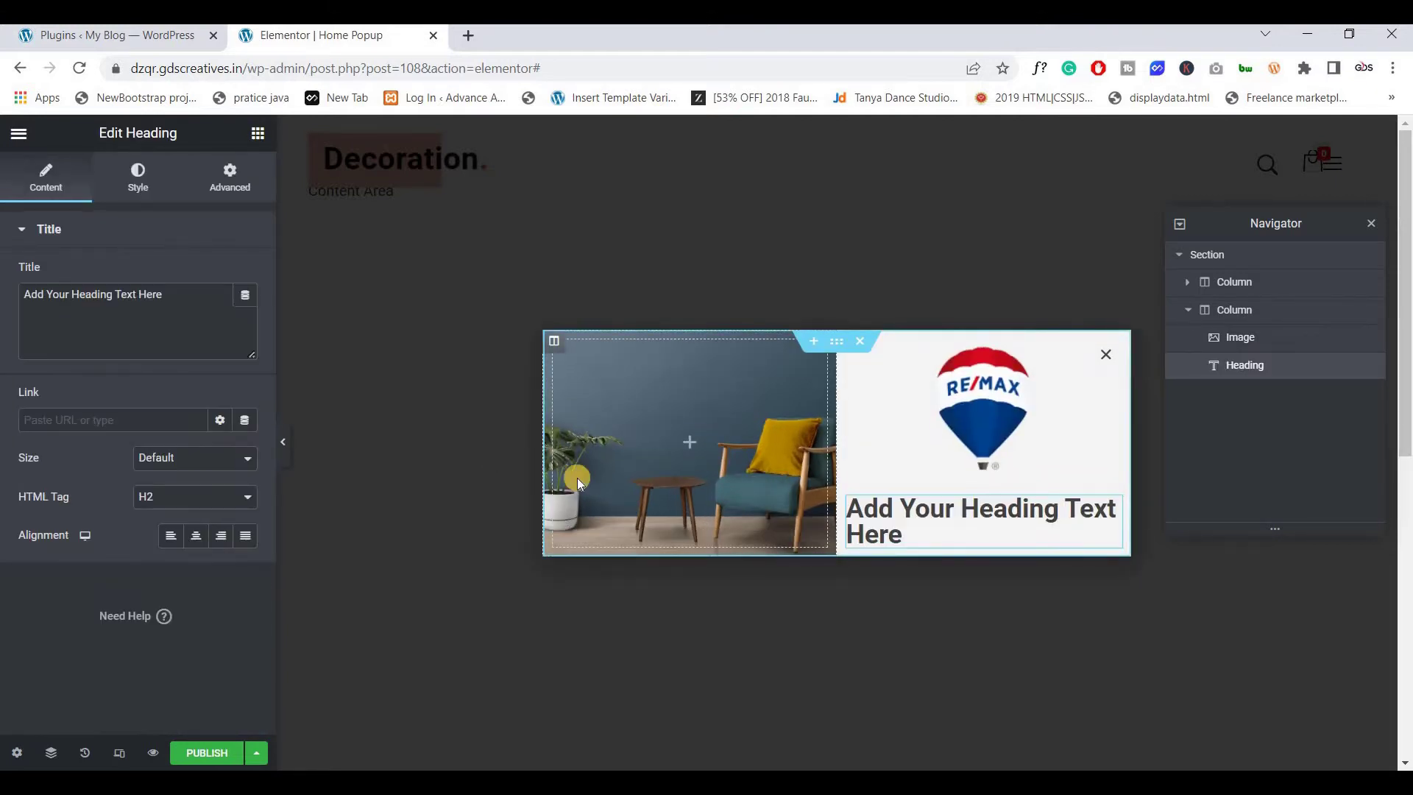
right_click(905, 507)
left_click(931, 752)
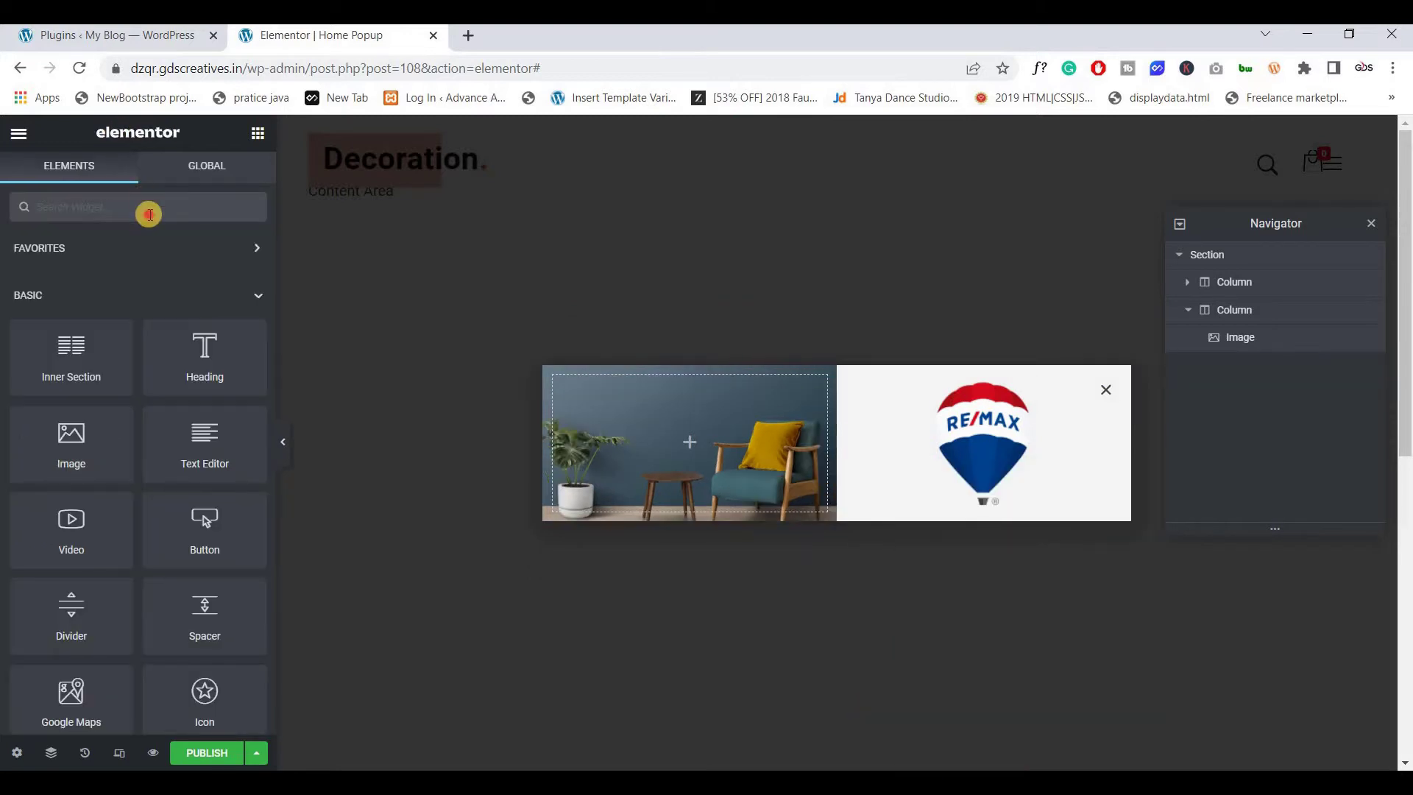
Step: Add an Advanced Heading widget below the logo and set its sub heading to "Join Us"
type("adv")
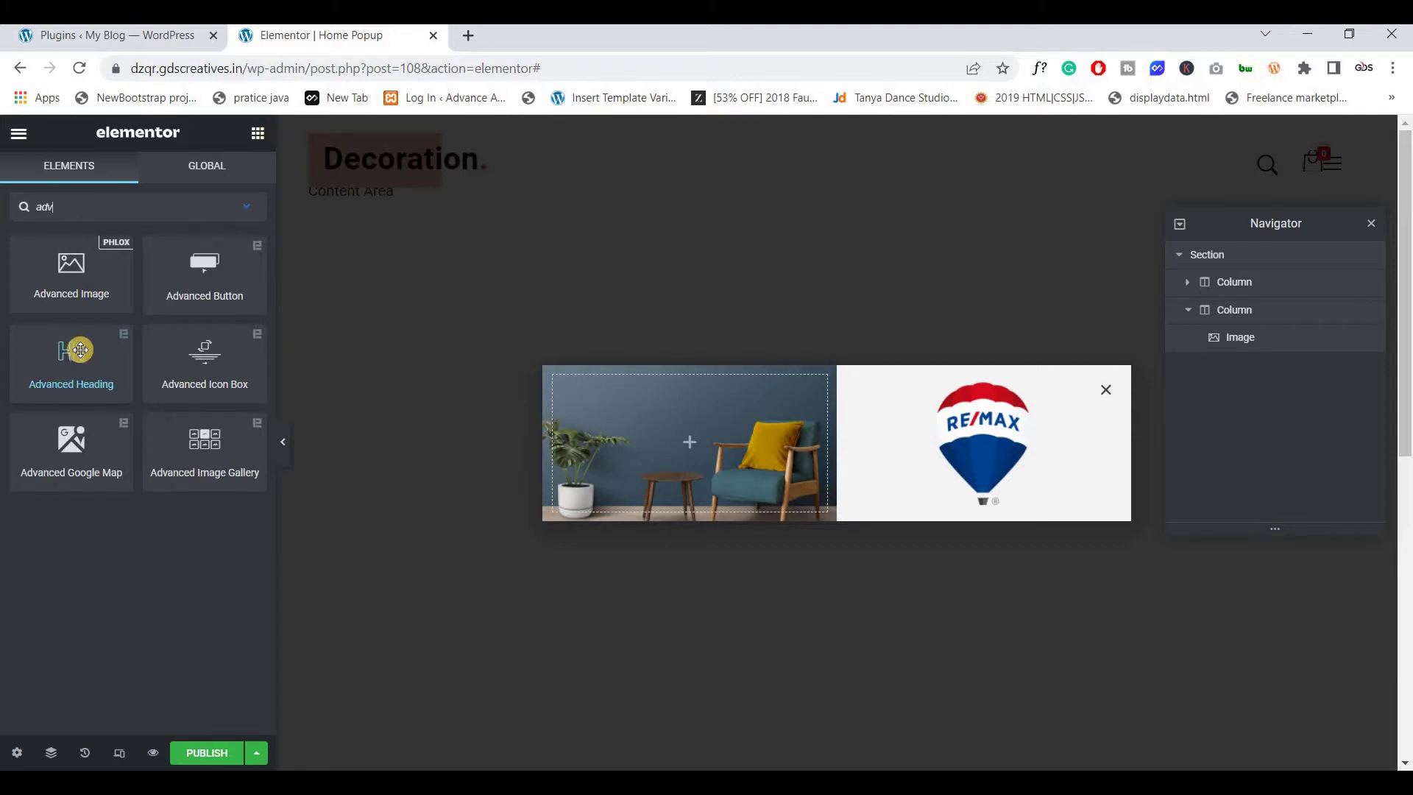
left_click_drag(83, 348, 988, 596)
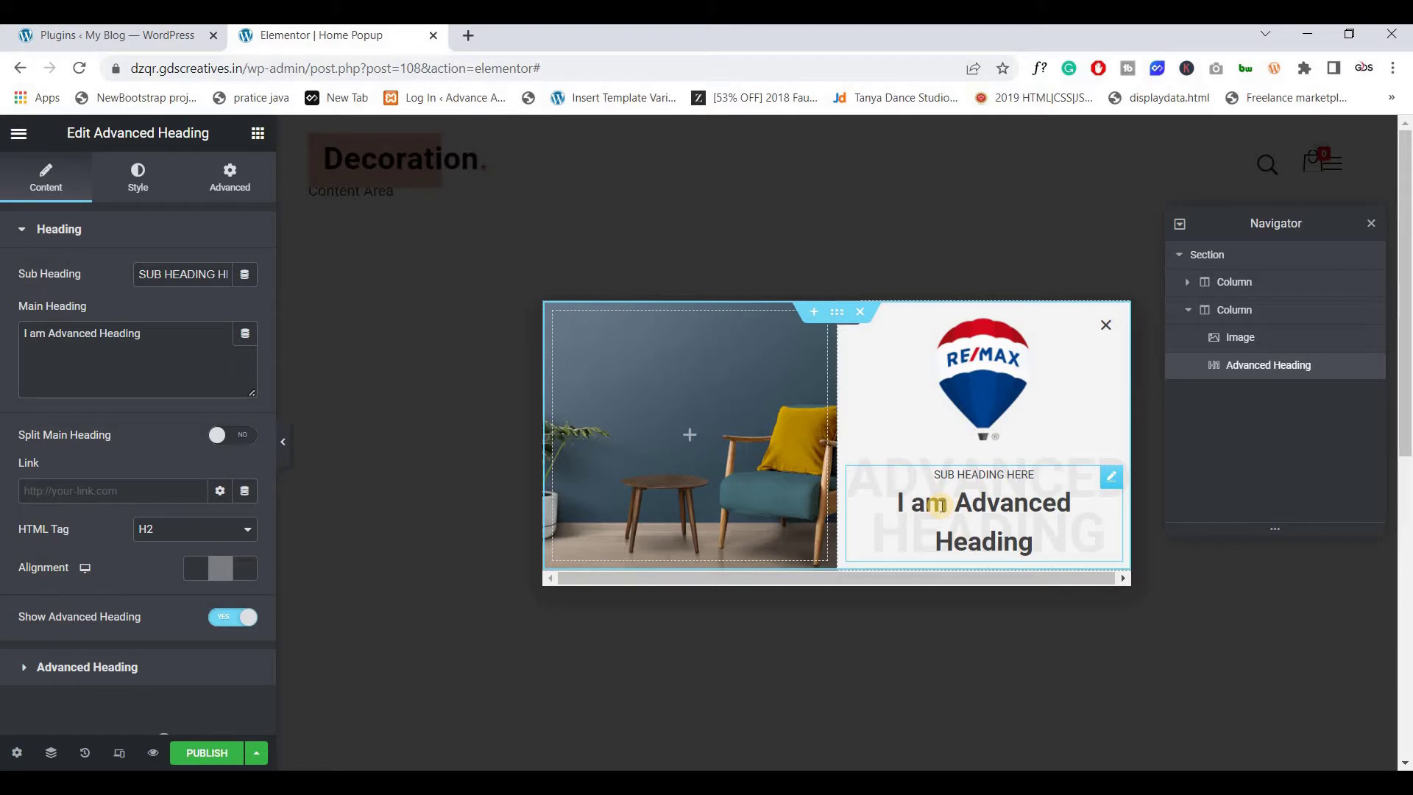
triple_click(166, 272)
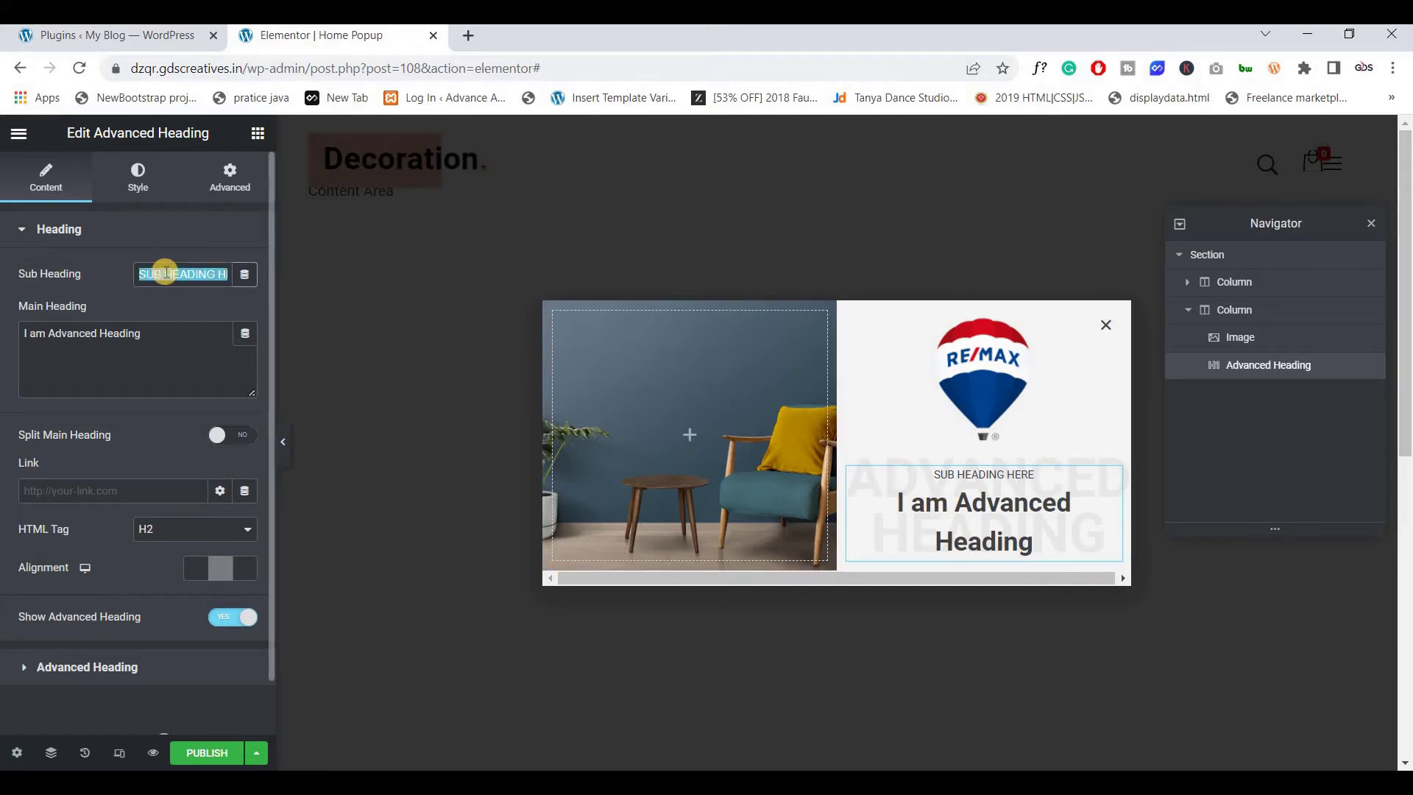
key("BackSpace")
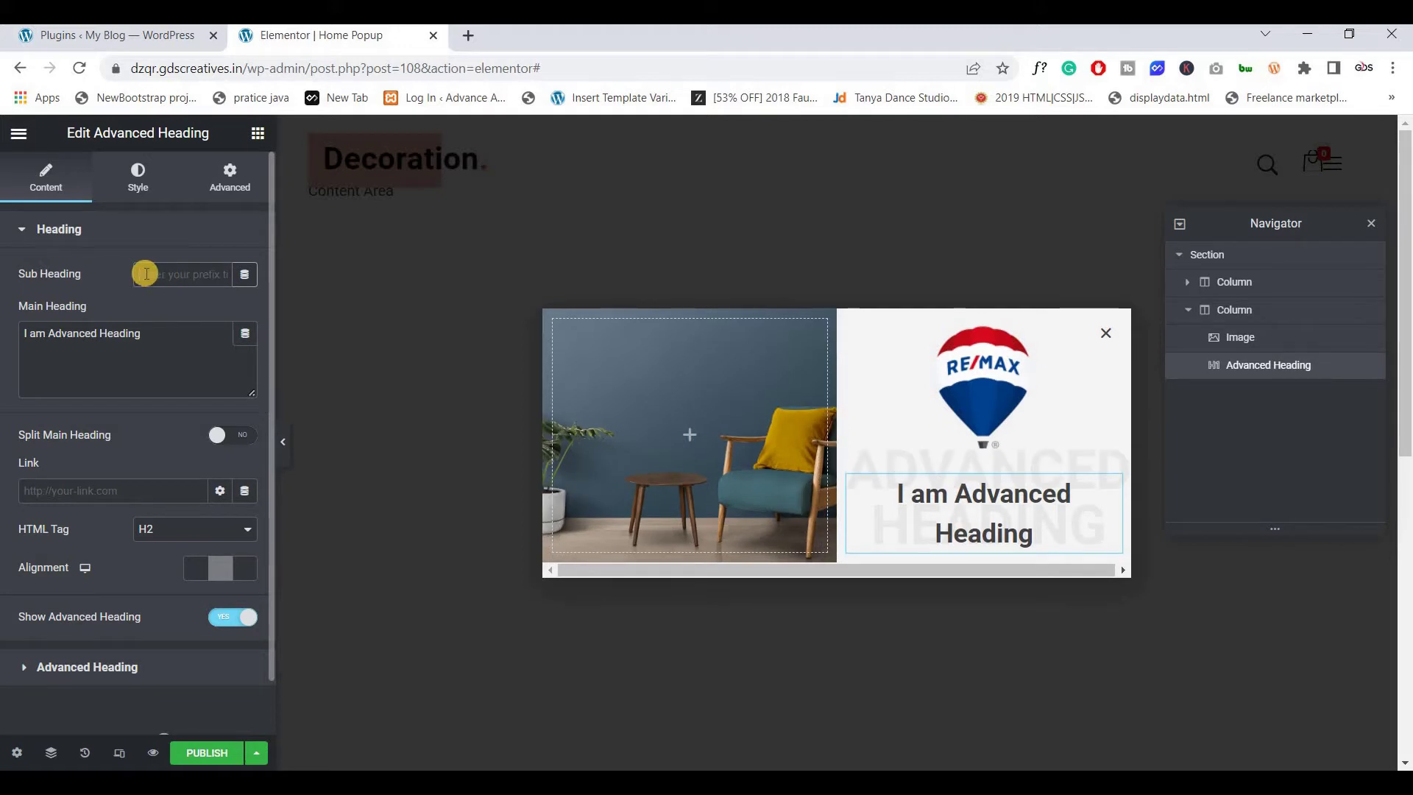
type("Join uS")
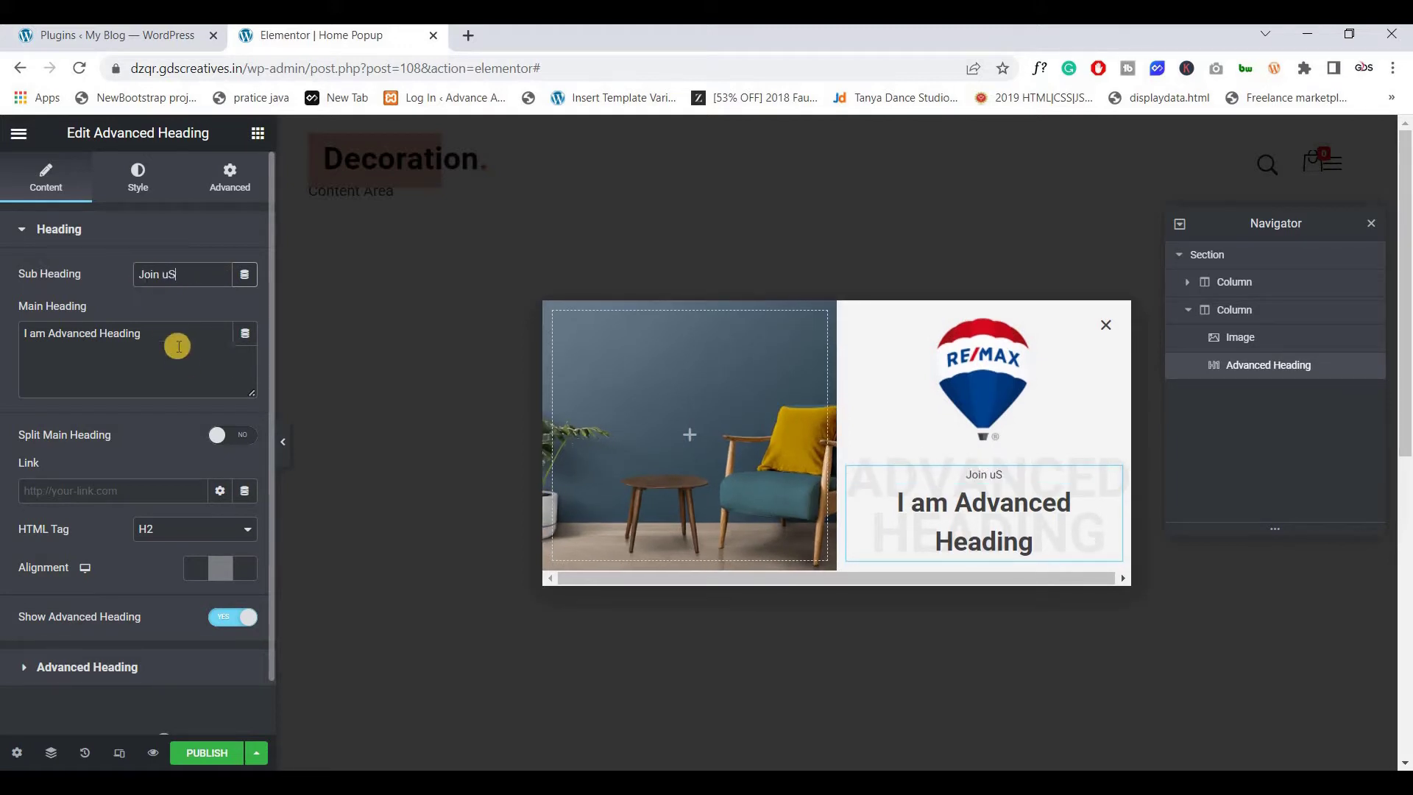
key("BackSpace")
key("BackSpace")
type("Us")
Step: Clear the large background text behind the Advanced Heading widget
left_click(178, 347)
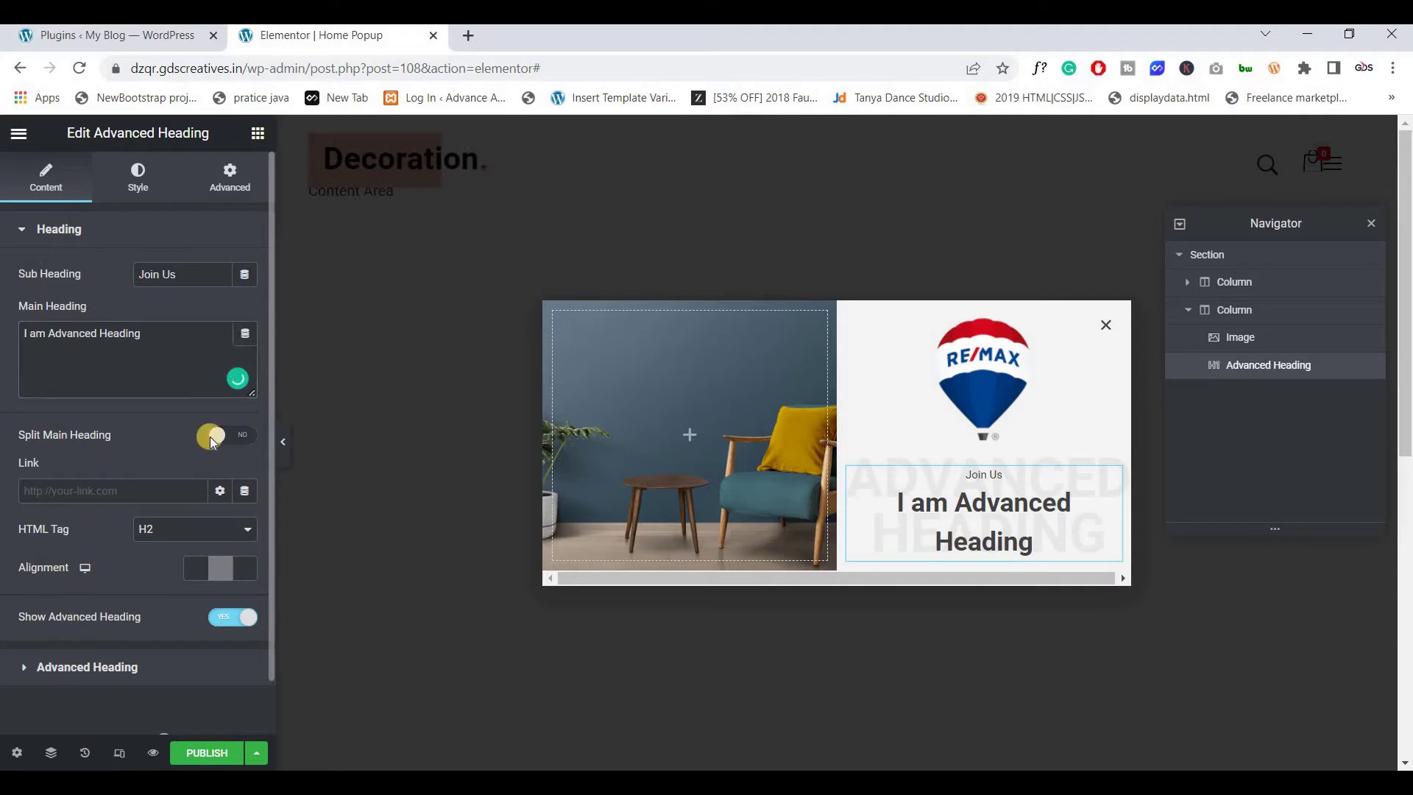
left_click(87, 667)
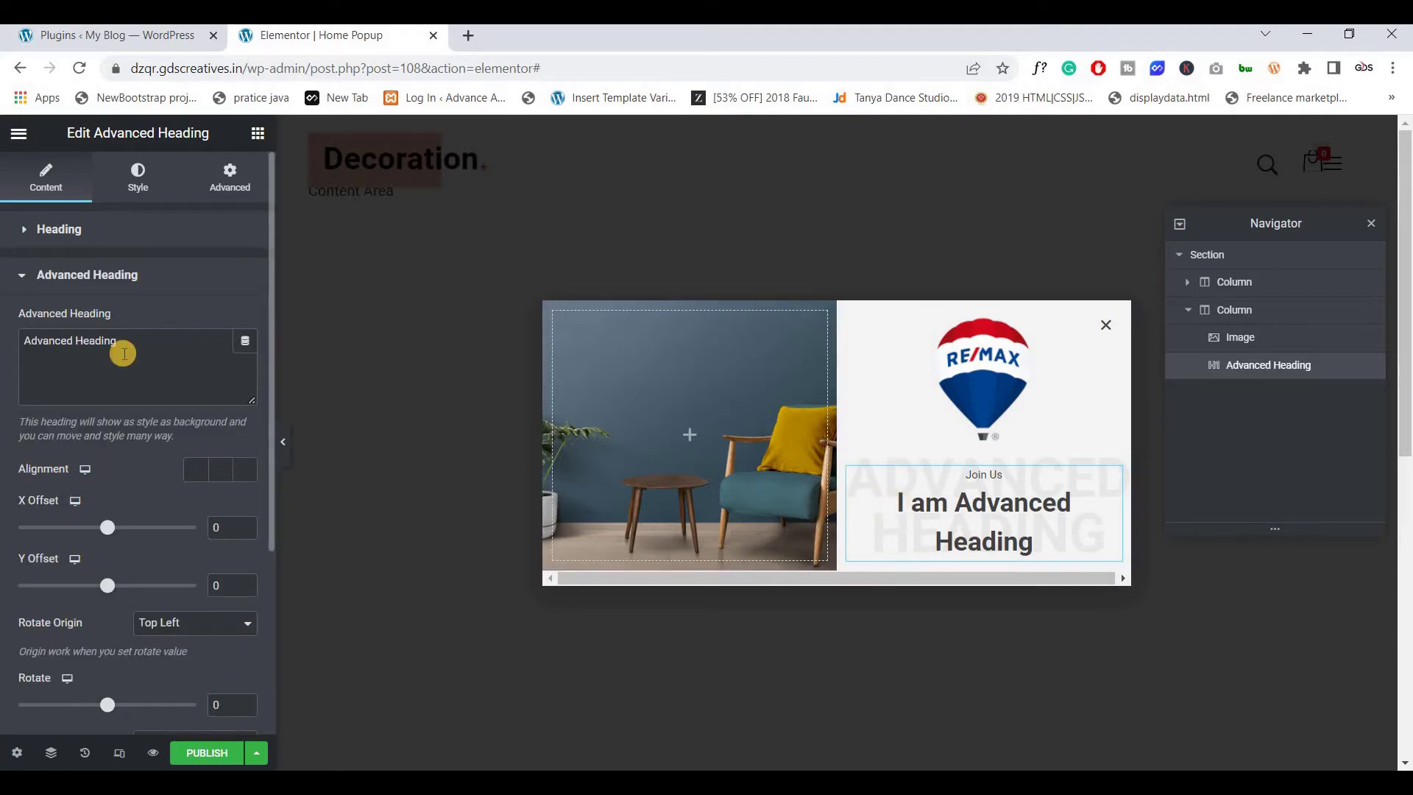
triple_click(123, 353)
Step: Set the Advanced Heading widget's main heading to "Get Latest Update"
left_click(959, 520)
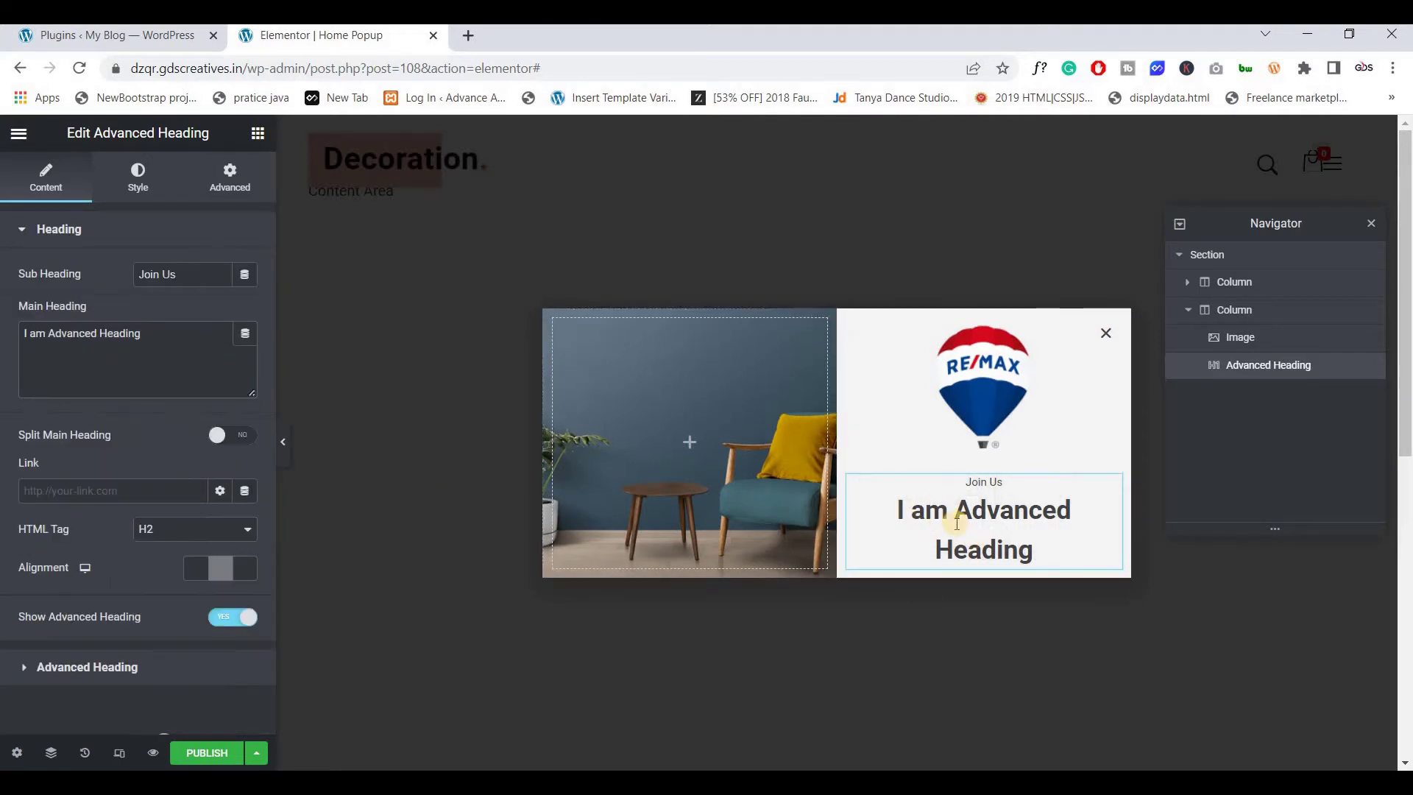
triple_click(108, 357)
type("Ge")
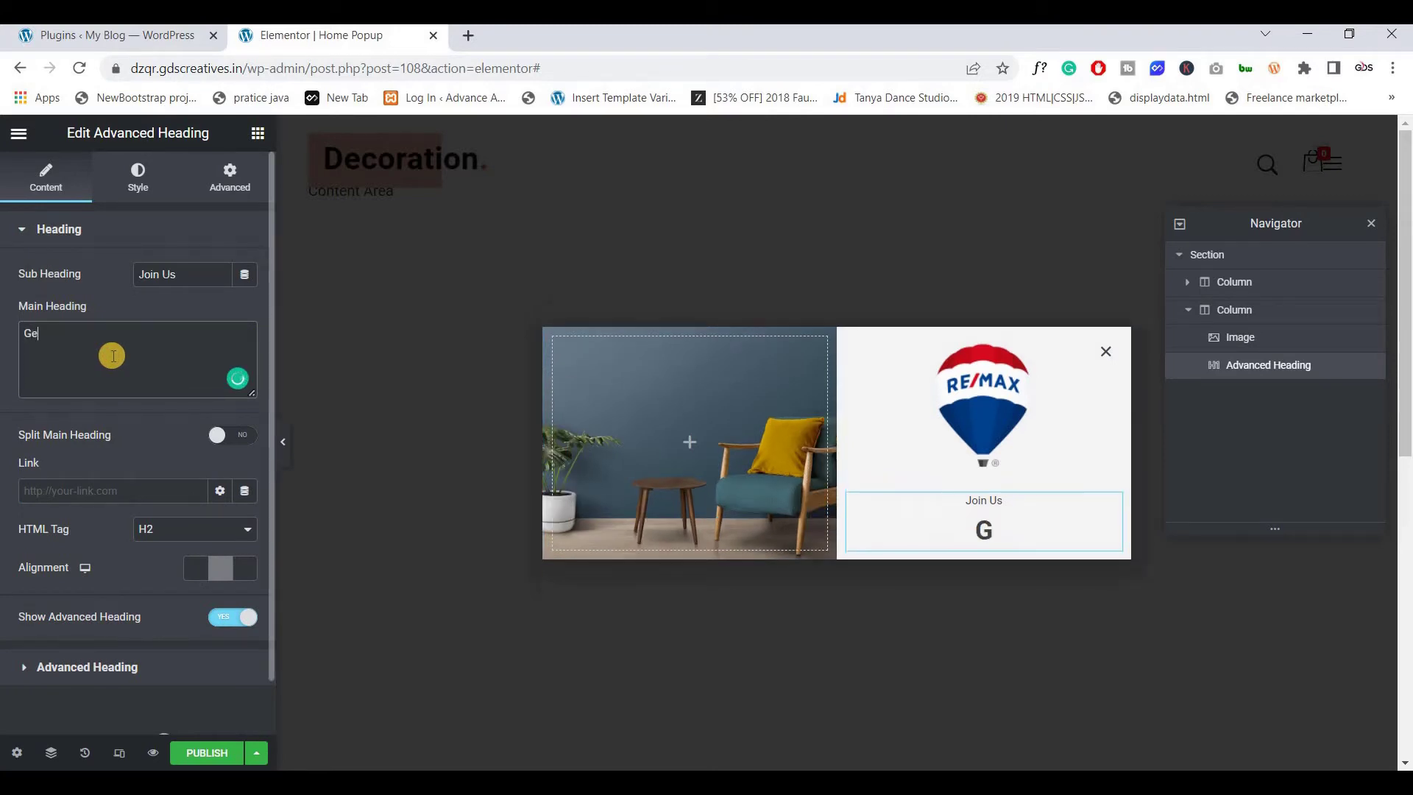
type("t Latesdt")
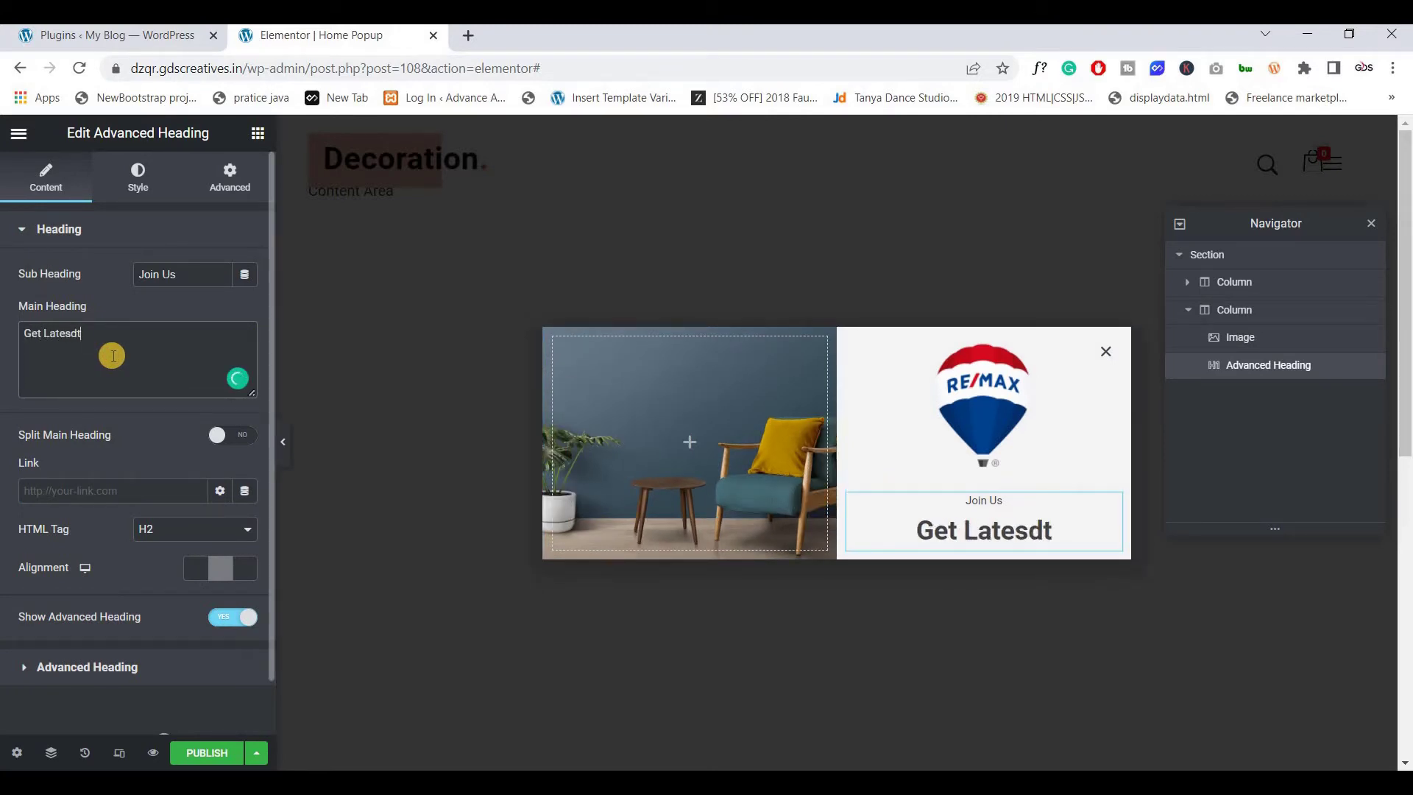
key("BackSpace")
key("BackSpace")
type("t Up")
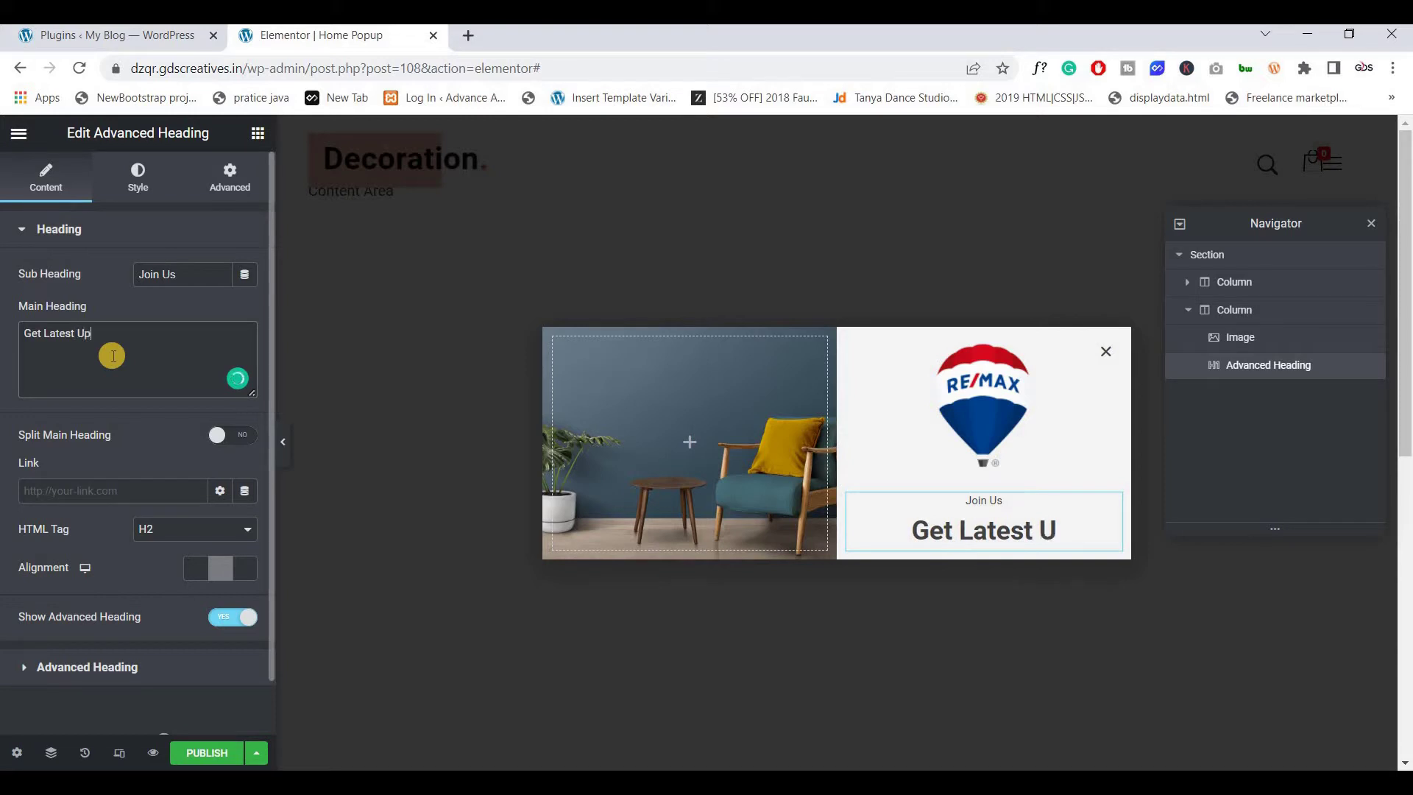
type("date")
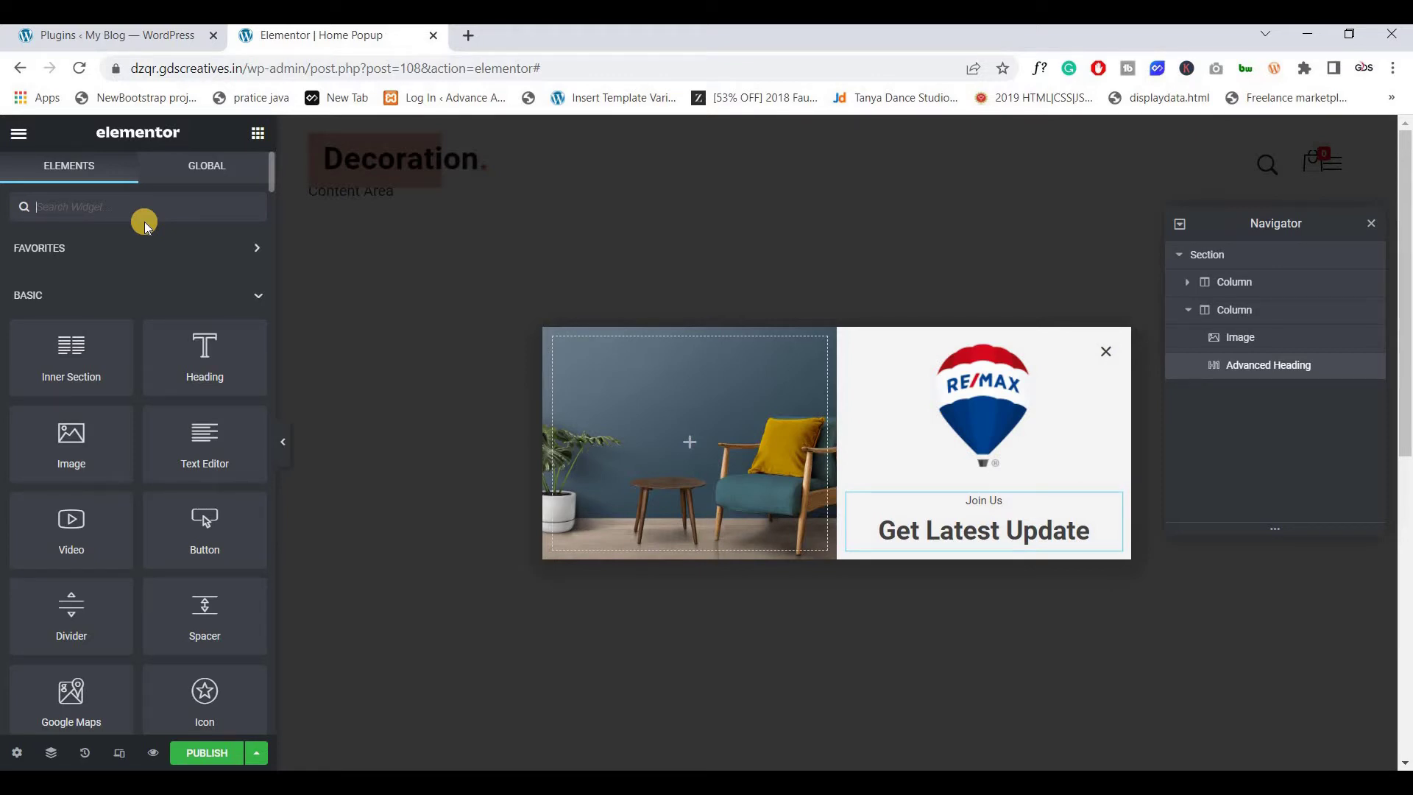
Step: Add the Mailchimp signup widget below the "Get Latest Update" heading and check its signup button settings
type("mail")
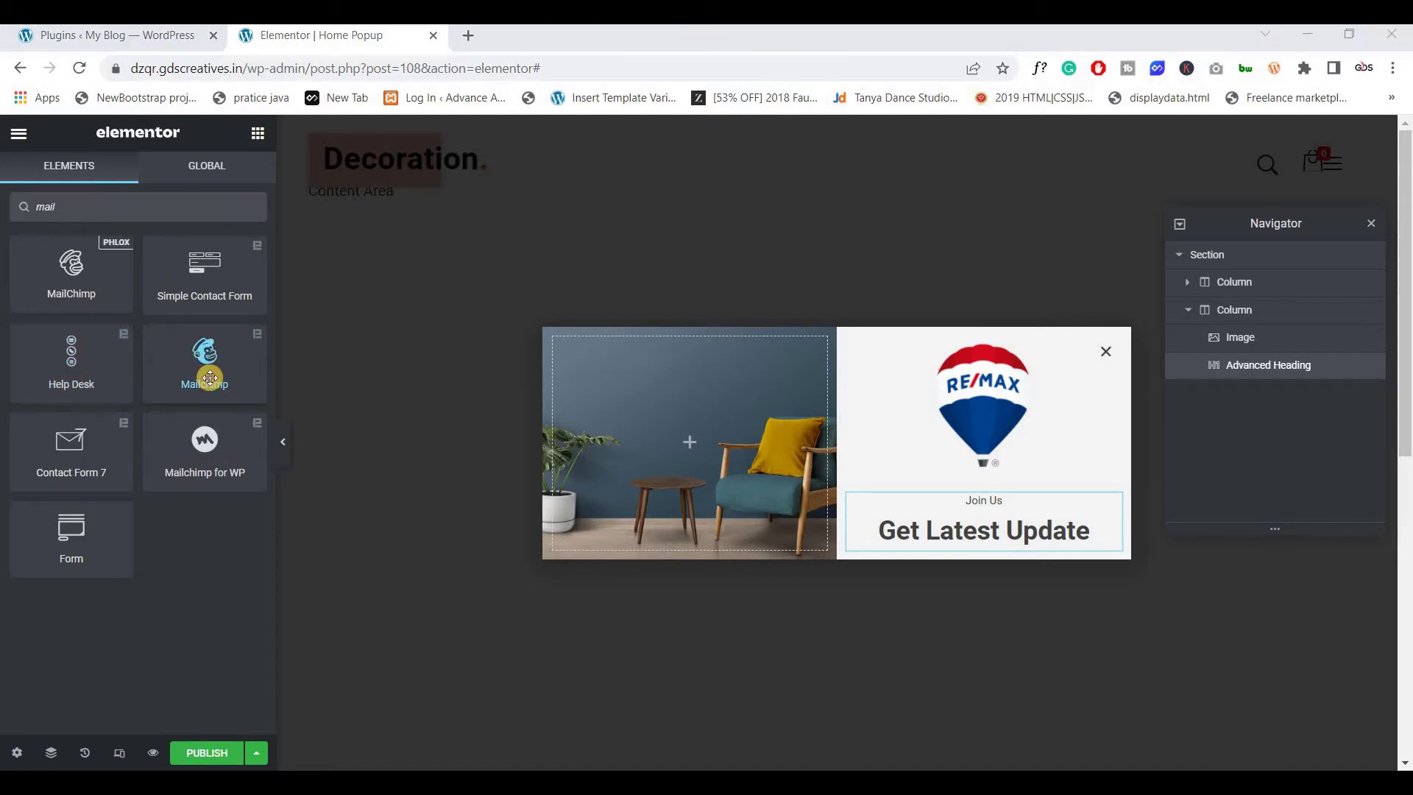
left_click_drag(210, 378, 955, 531)
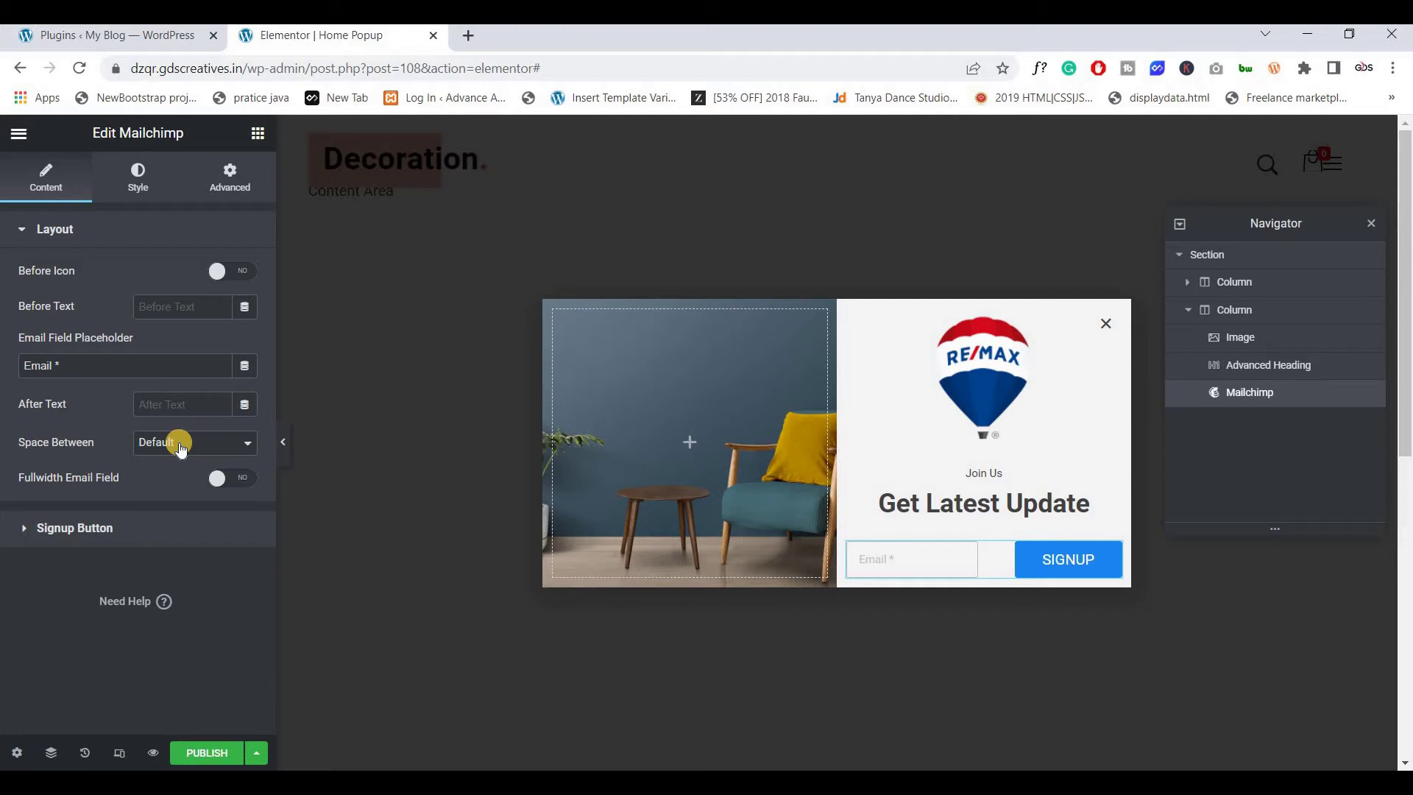
left_click(64, 529)
left_click(116, 228)
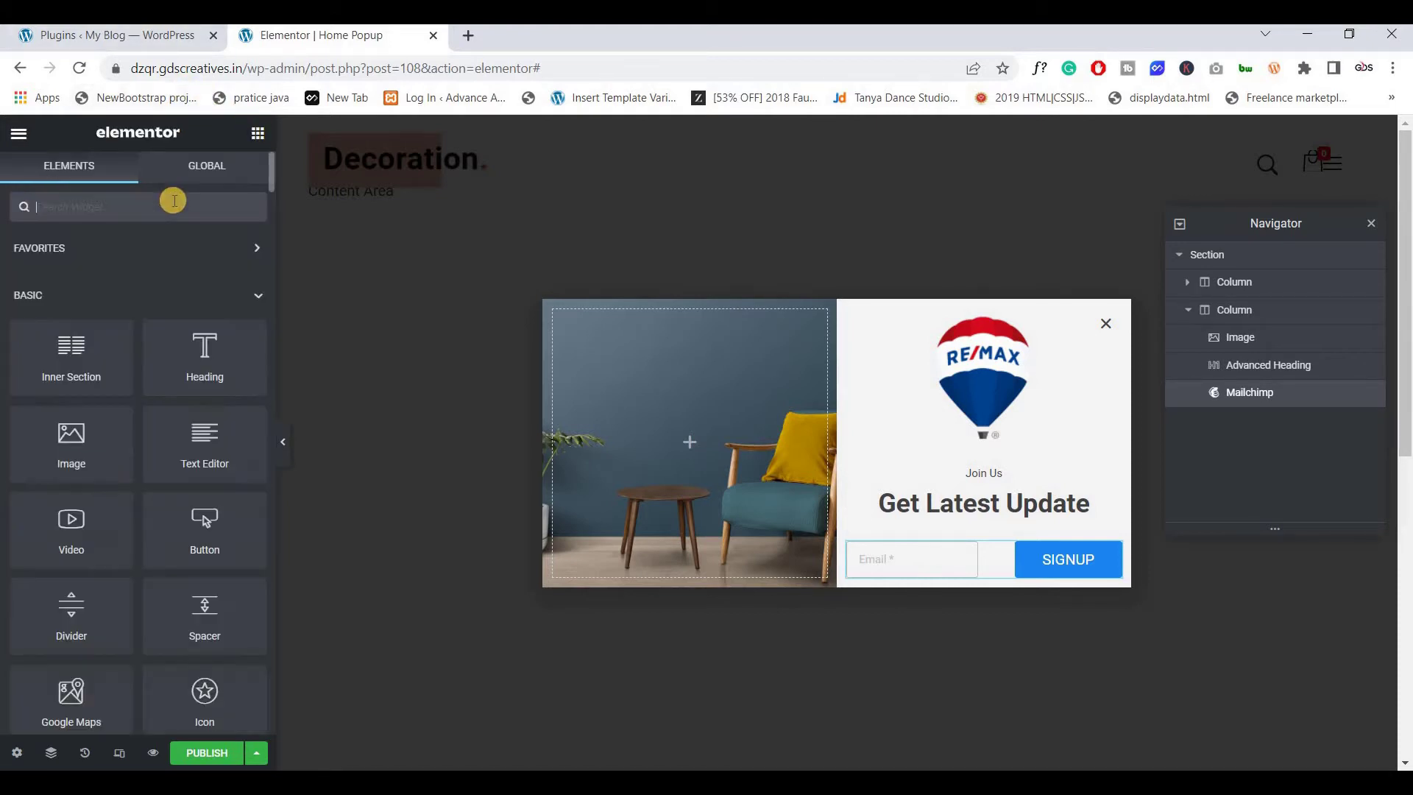
Step: Search the widget list for "sho" and clear the search
type("sho")
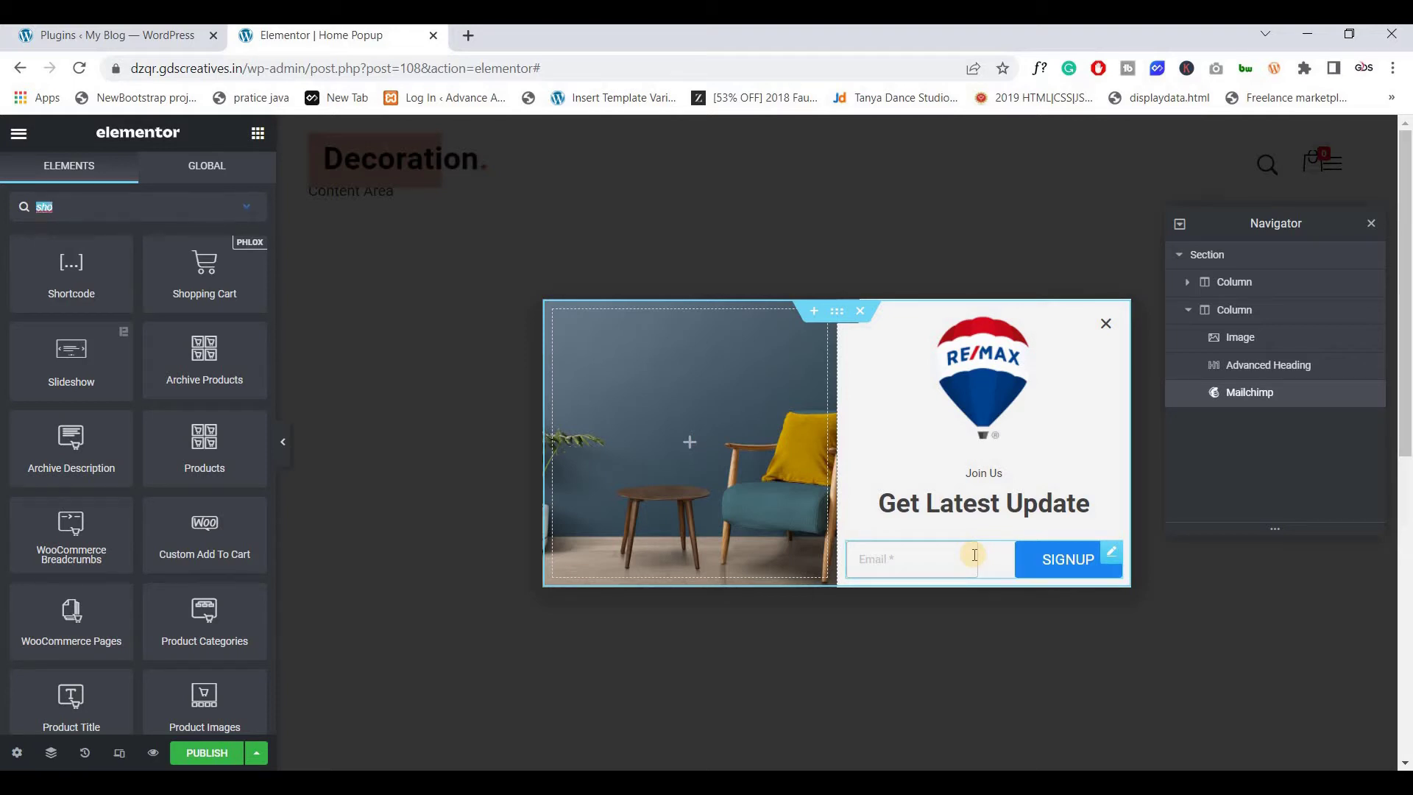
key("BackSpace")
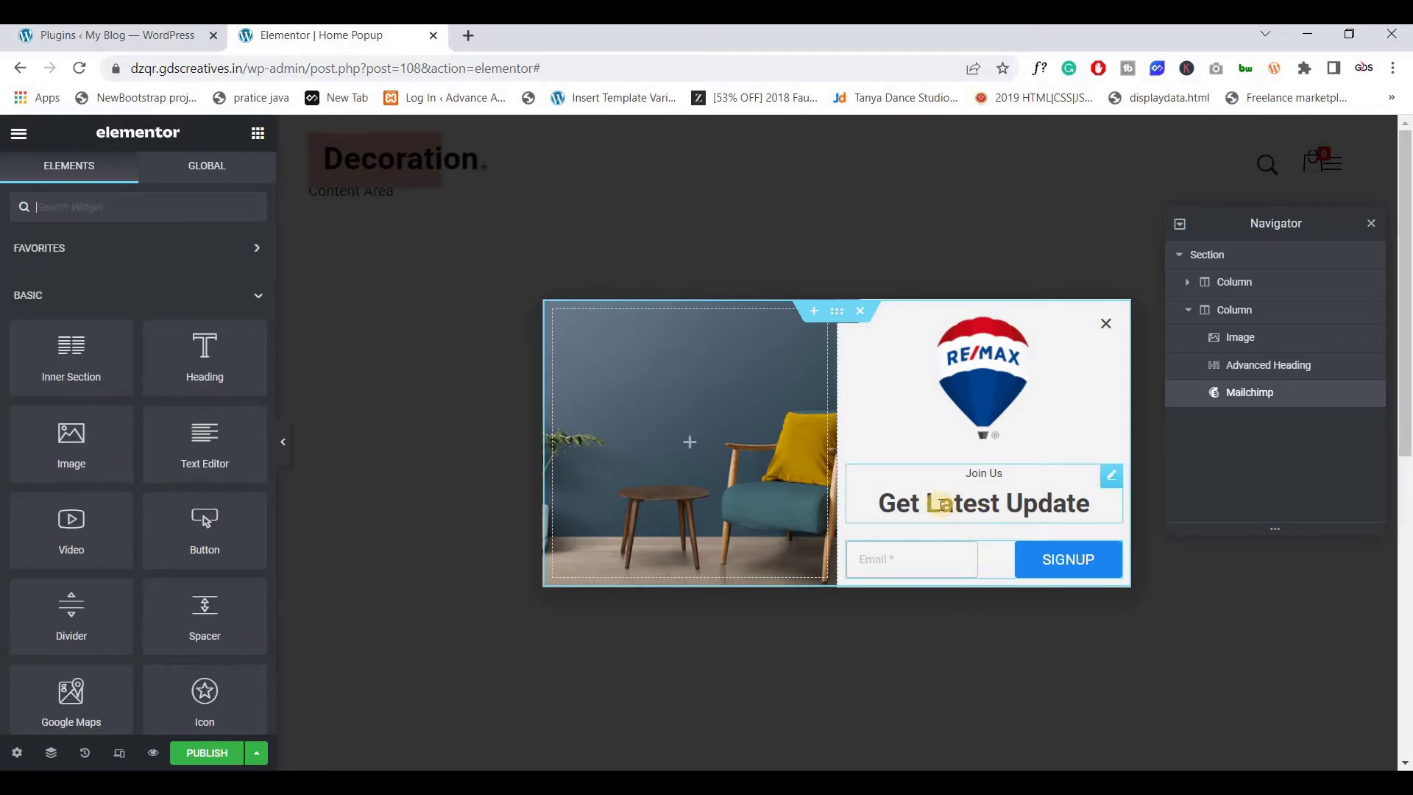
Step: Set the text colour of the "Join Us" sub heading to bright red
left_click(1031, 444)
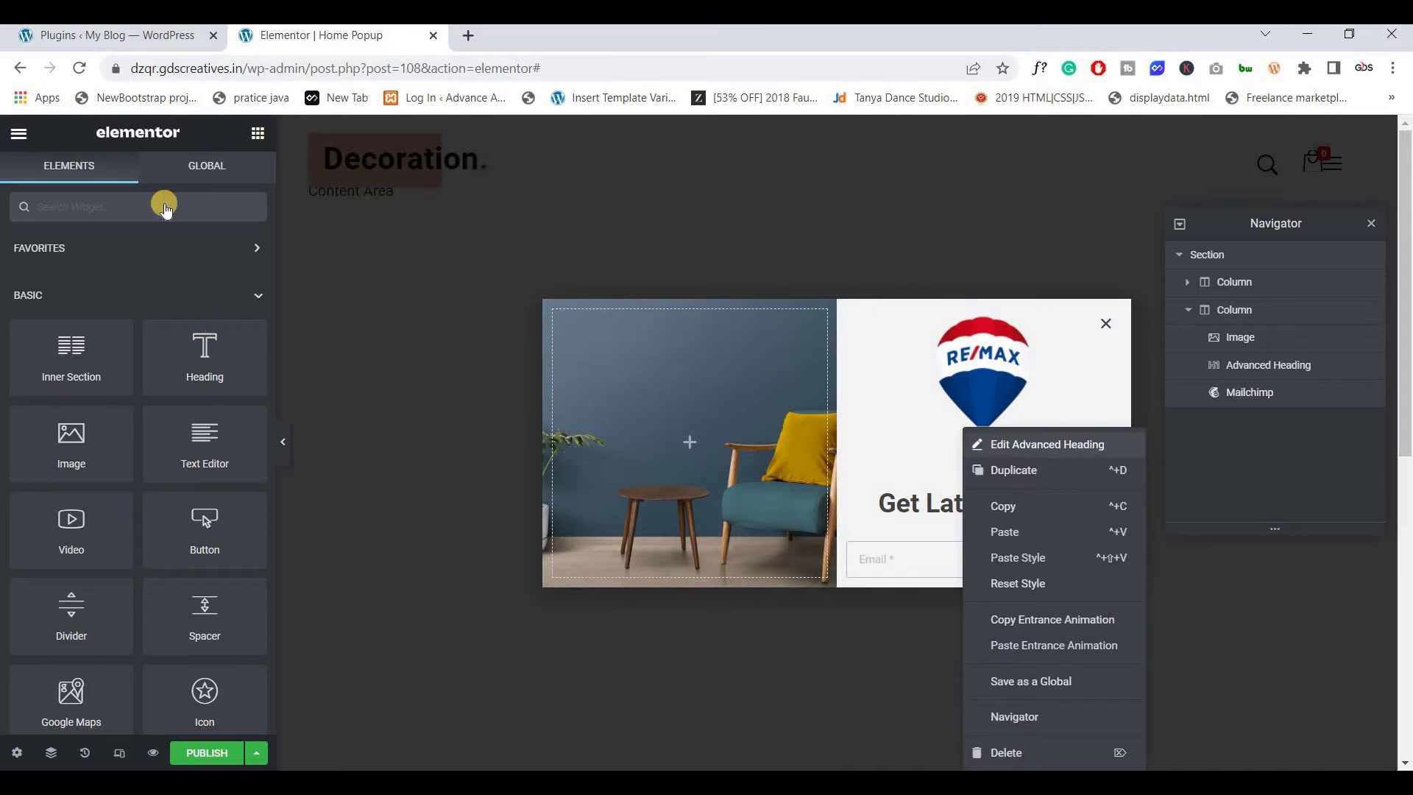
left_click(137, 179)
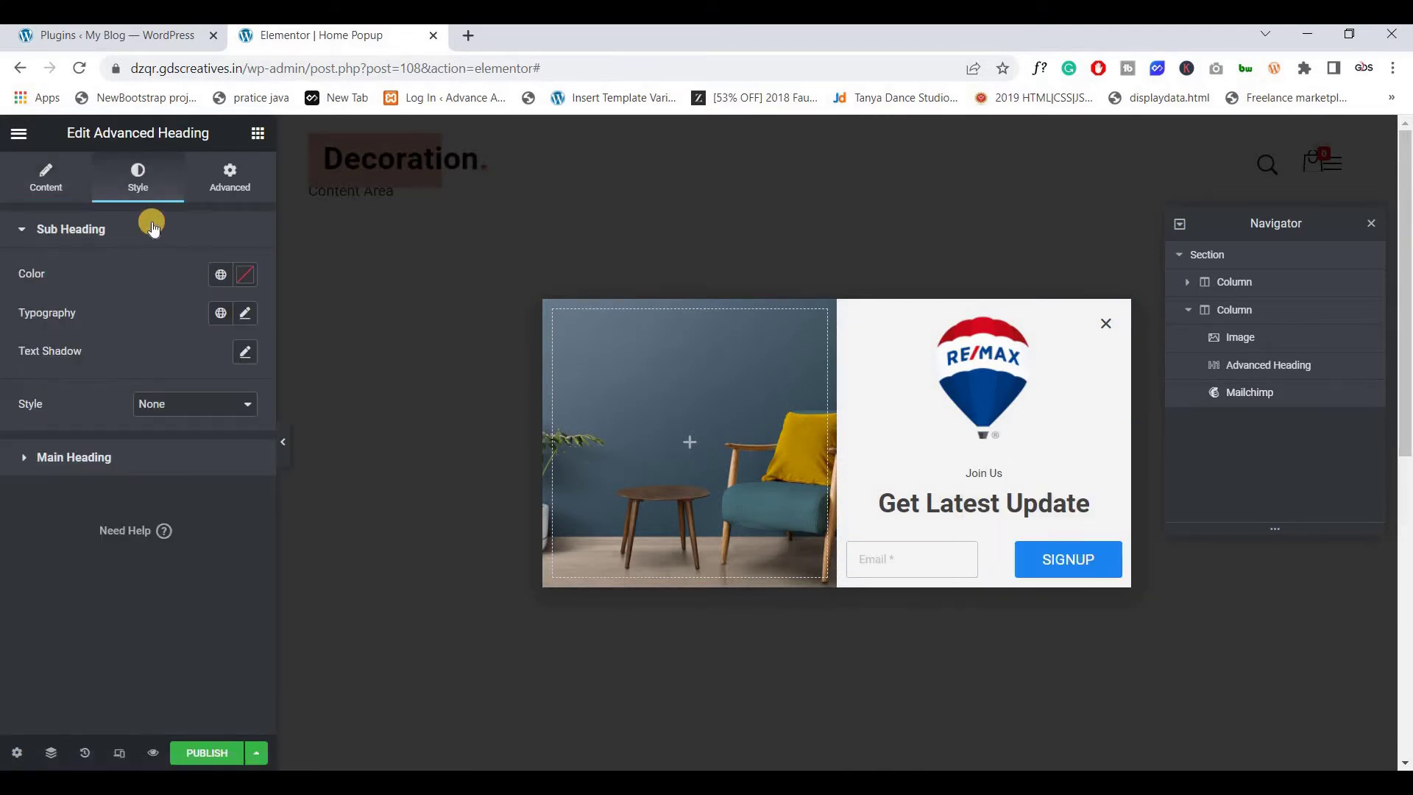
left_click(244, 285)
left_click(231, 357)
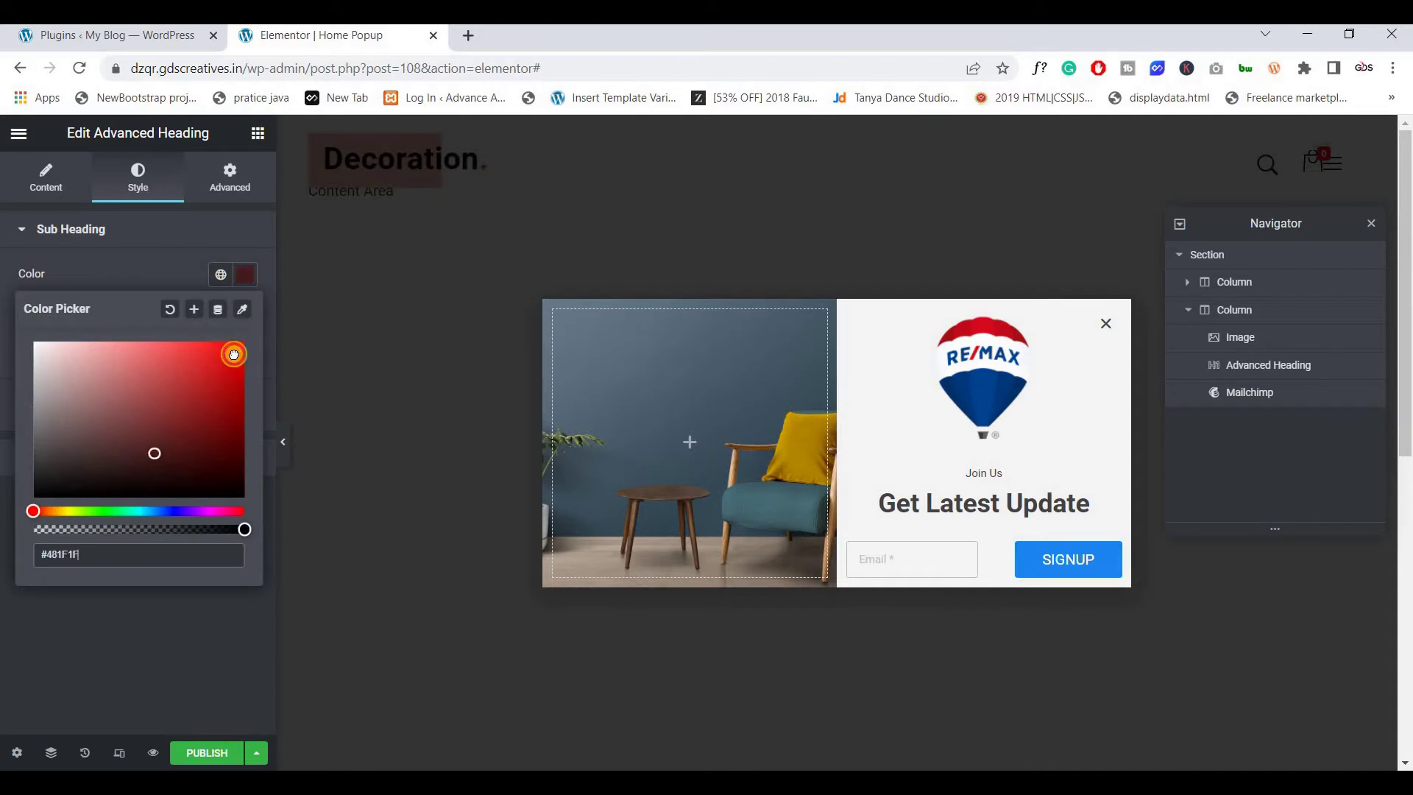
left_click(245, 273)
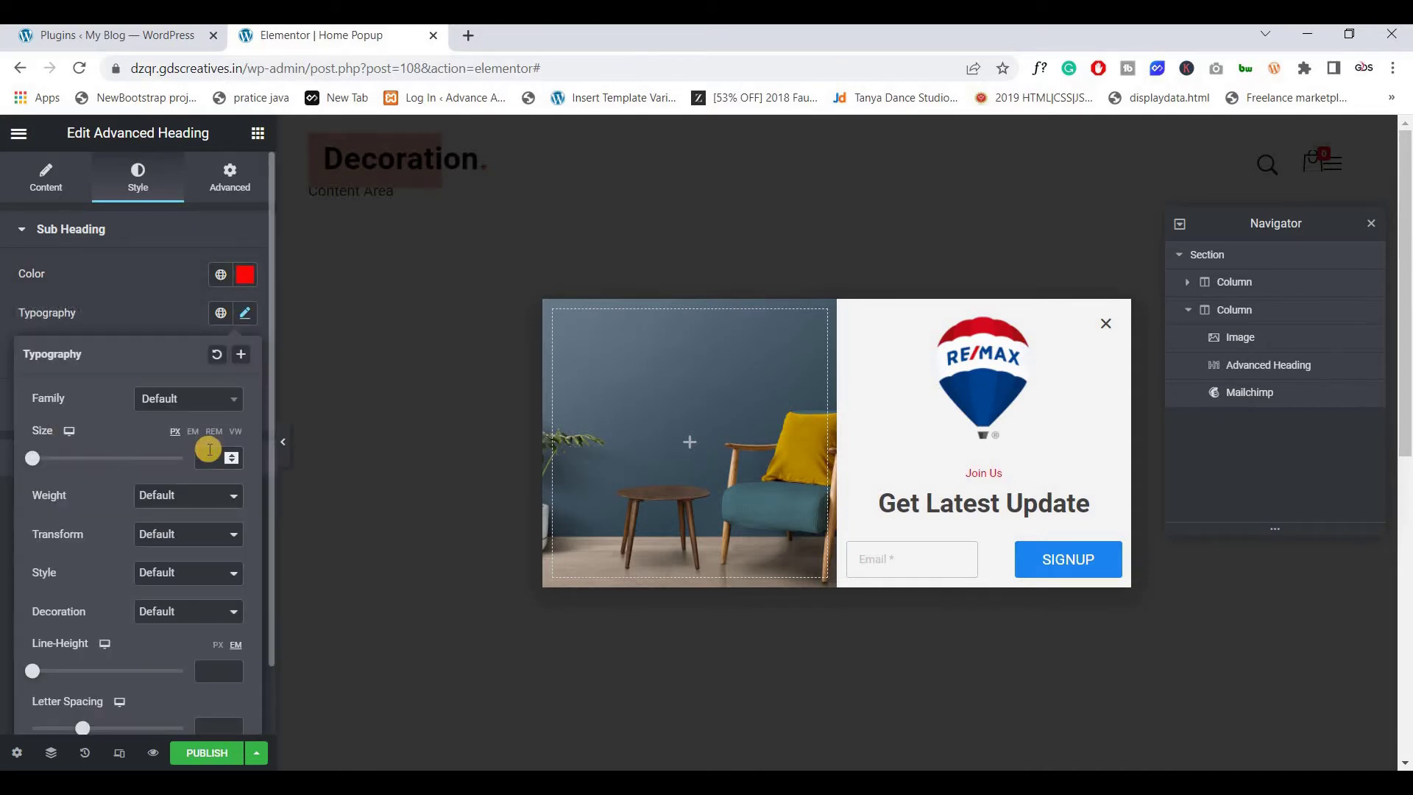
Step: Set the font size of the "Join Us" sub heading to 31 px
type("40")
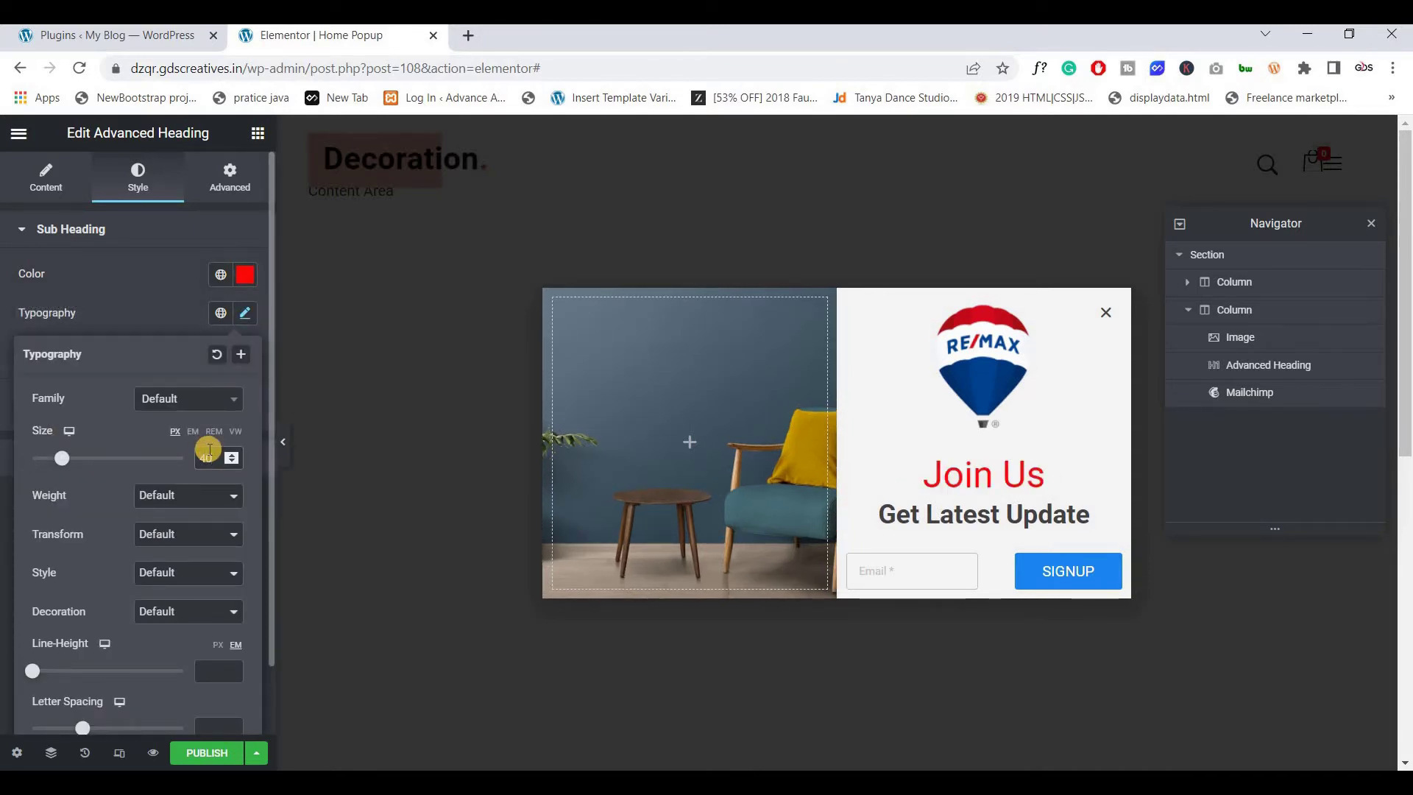
double_click(206, 458)
type("31")
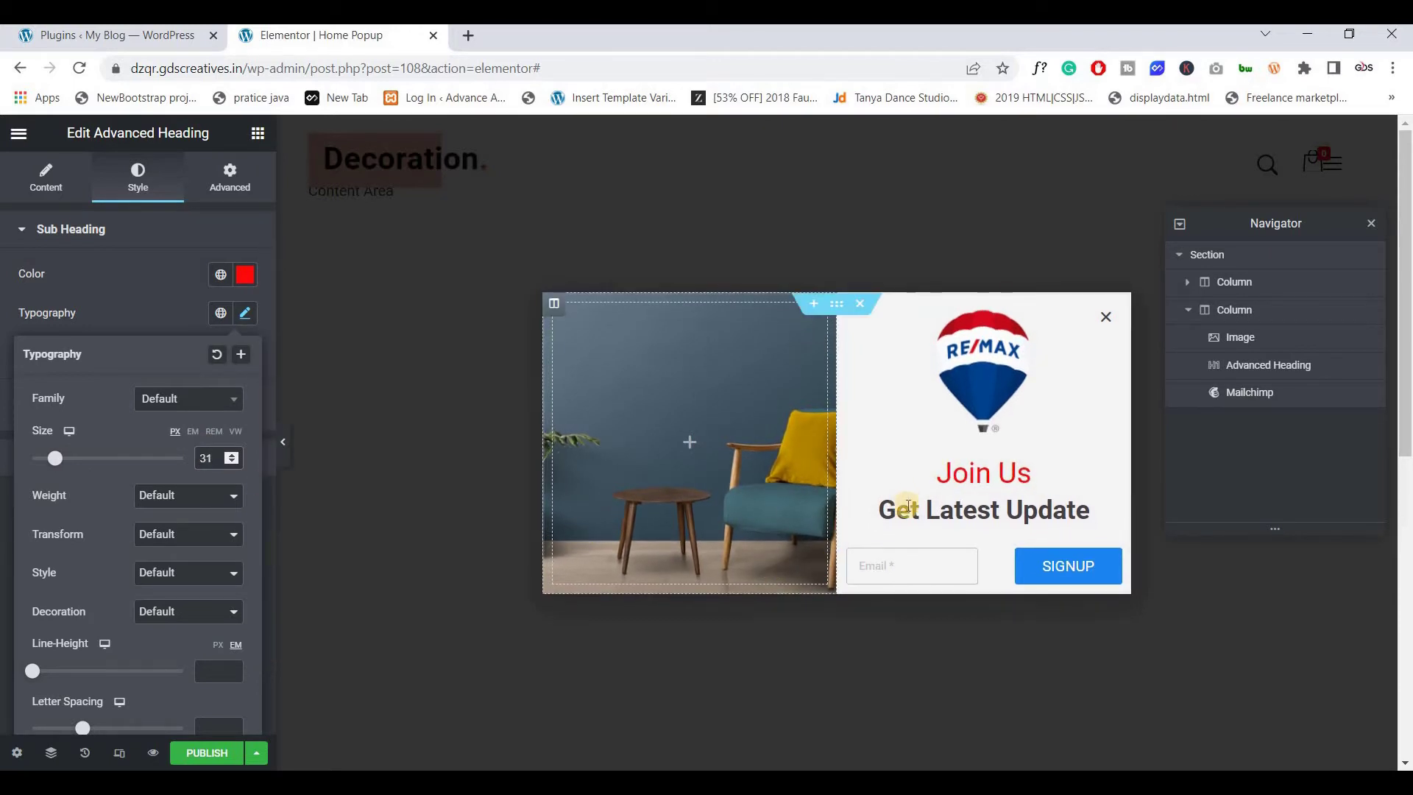
left_click(25, 458)
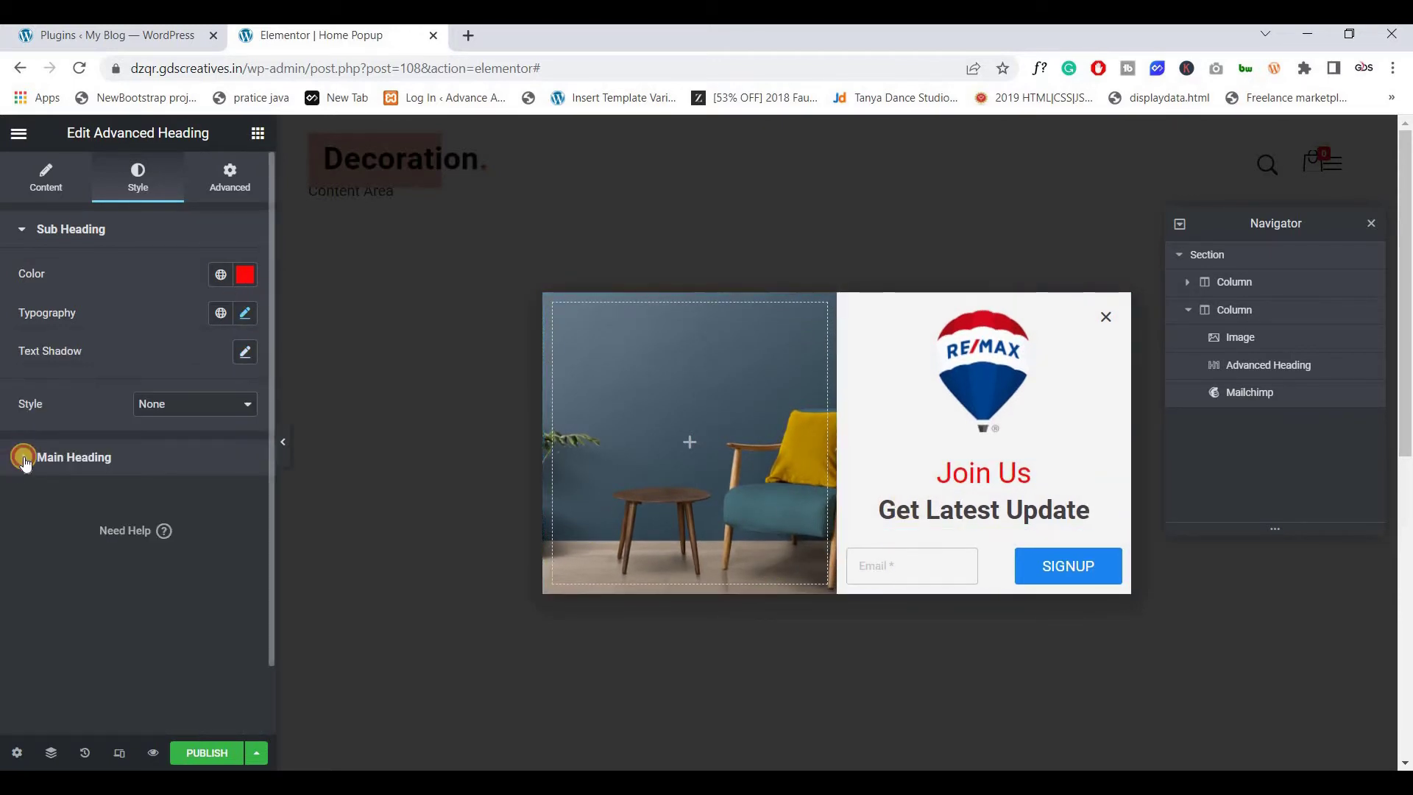
Step: Give the "Get Latest Update" main heading a dark red background, #A41C1C
left_click(25, 458)
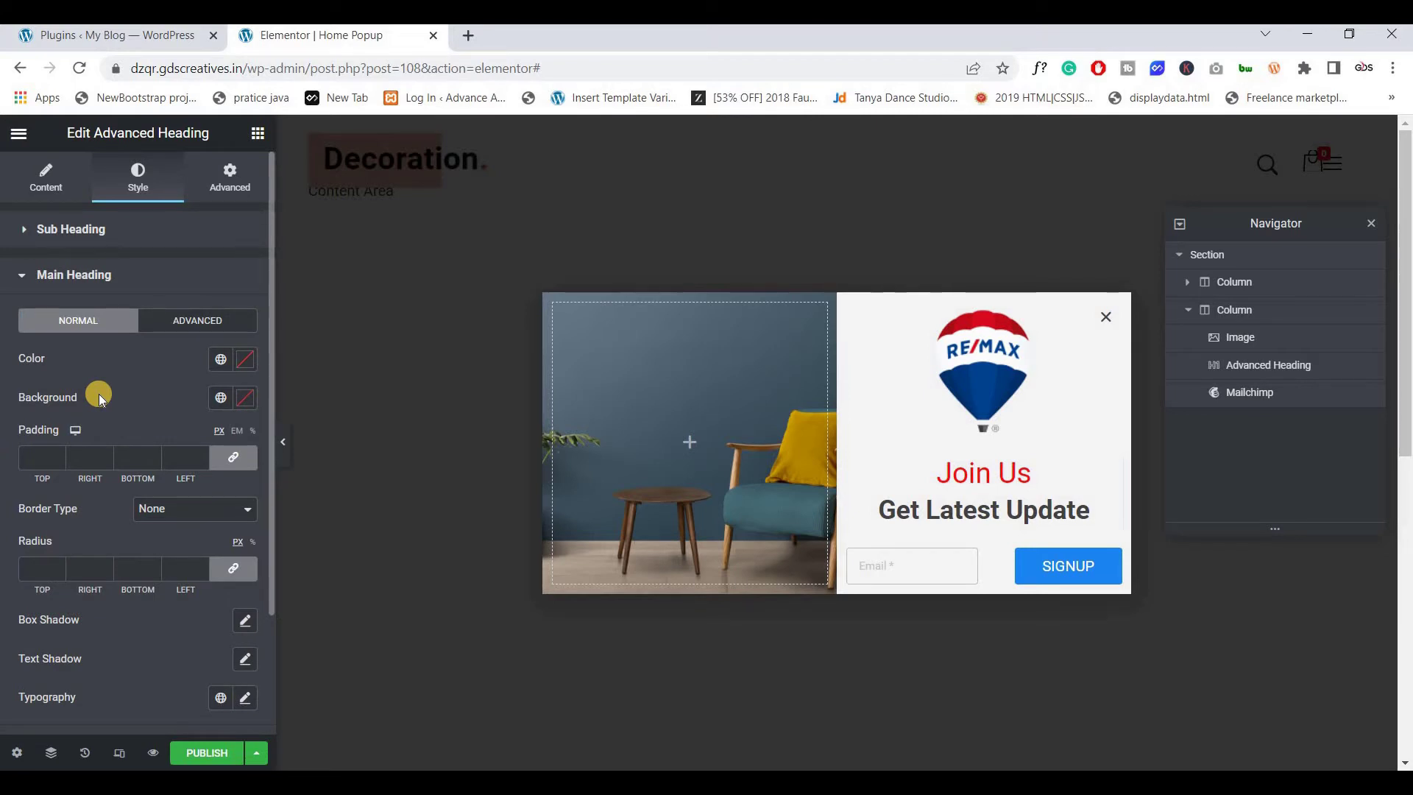
left_click(246, 398)
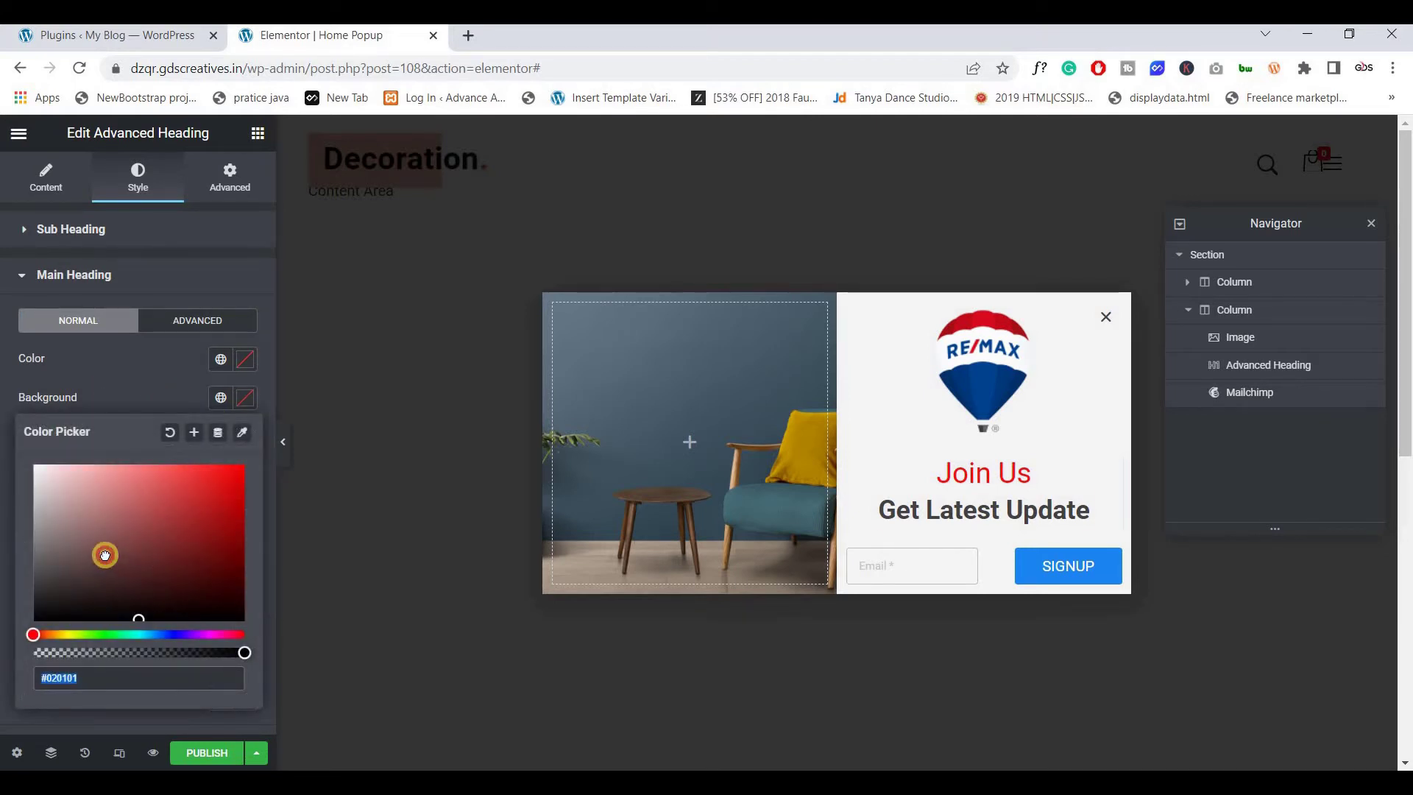
left_click(104, 555)
left_click(89, 525)
mouse_move(192, 502)
left_mouse_down()
mouse_move(196, 473)
mouse_move(208, 521)
left_mouse_up()
Step: Sample the dark blue of the logo with Quick HTML Color Picker and apply #04326c as the main heading's background
left_click(883, 718)
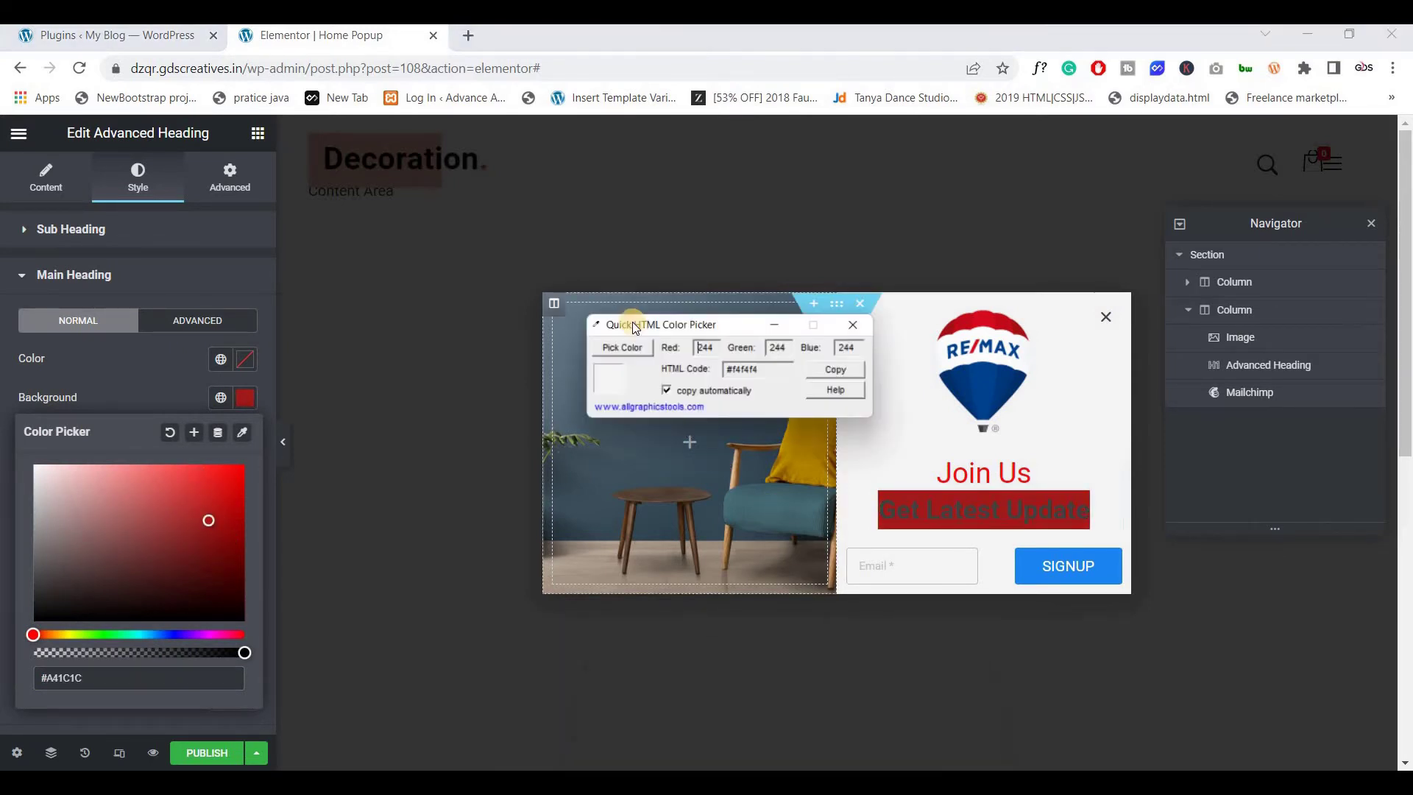
left_click(606, 306)
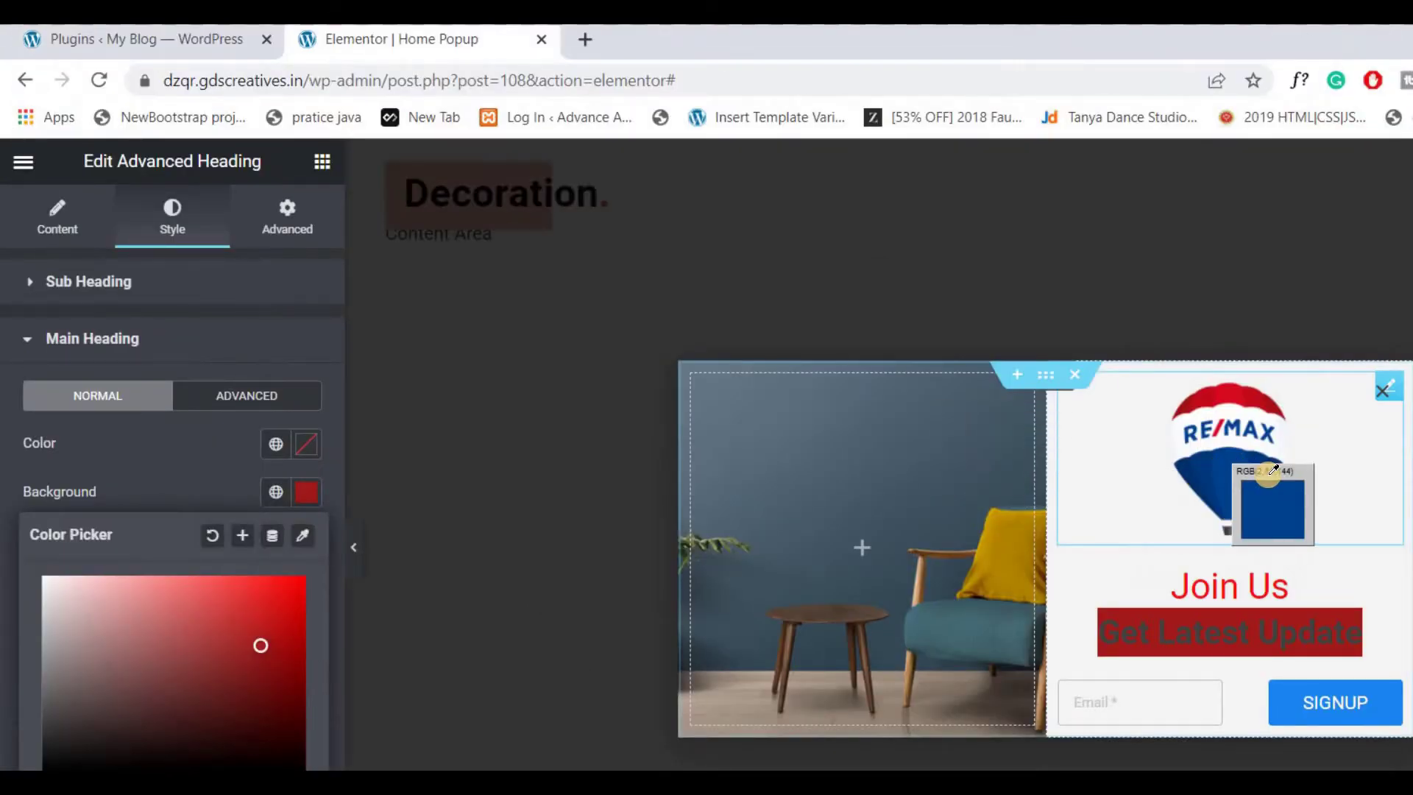
left_click(1233, 485)
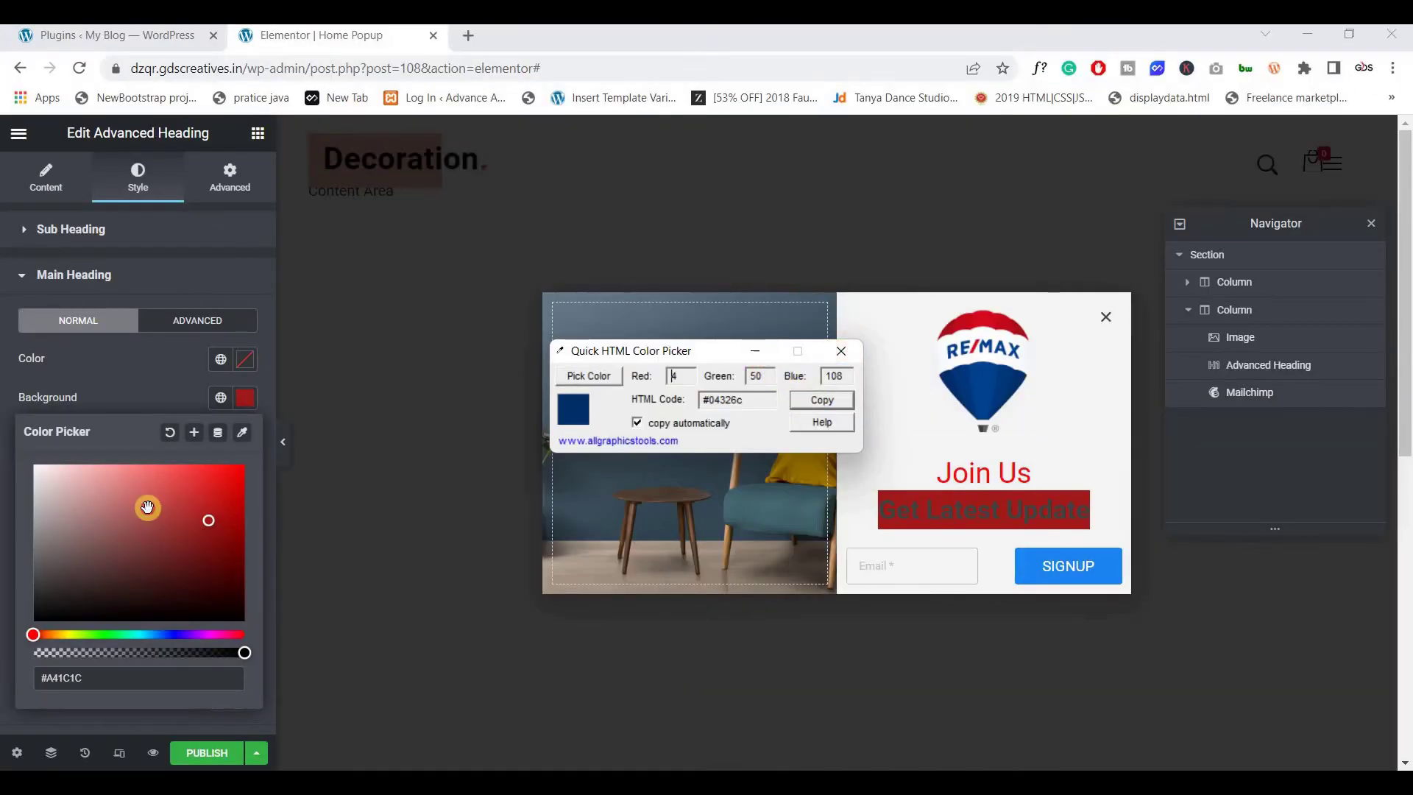
double_click(87, 678)
type("#04326c")
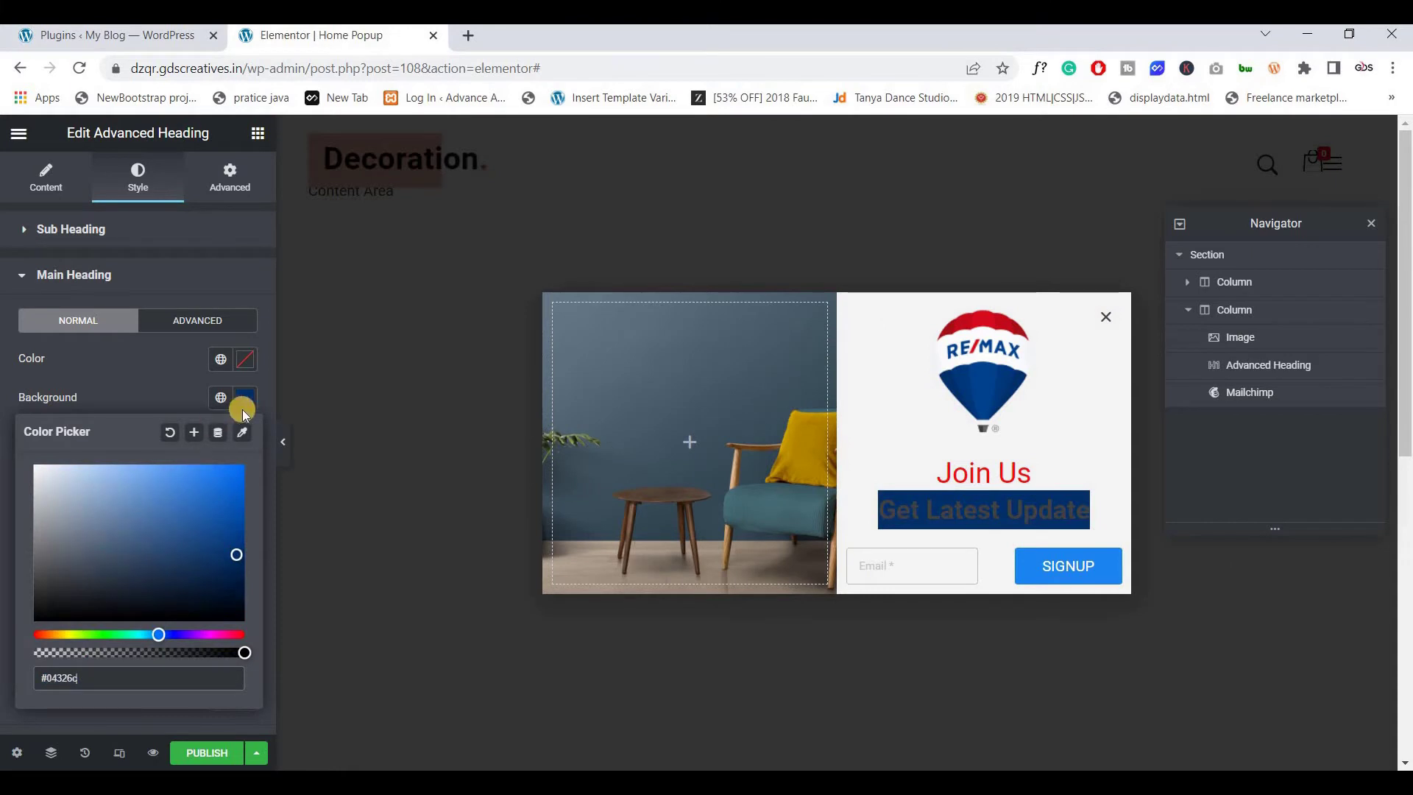
Step: Set the text colour of the "Get Latest Update" main heading to white, #FFFFFF
left_click(244, 358)
type("#FFFFFF")
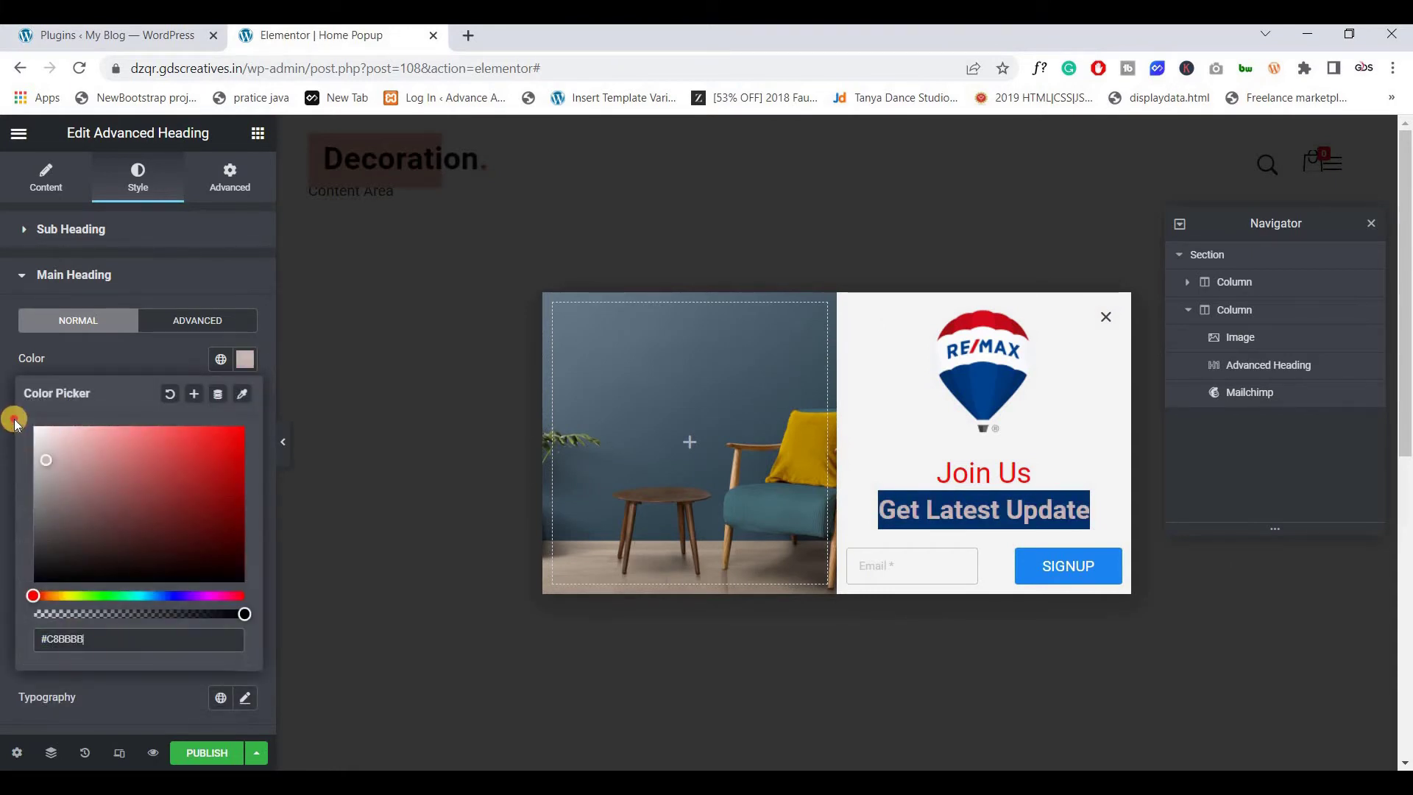
key("Escape")
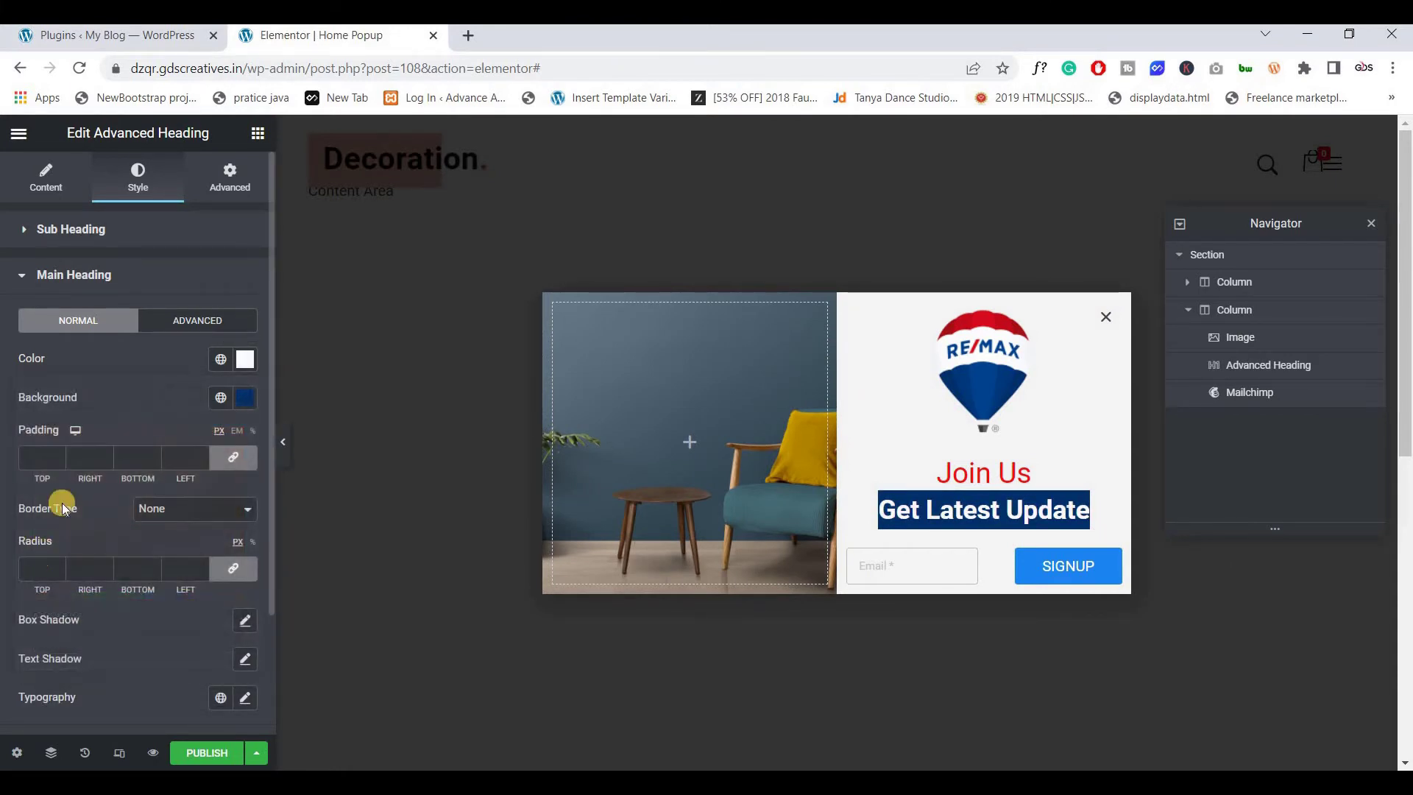
Step: Try 15 px padding on the main heading, and reduce it to 11 px on all sides
left_click(31, 456)
type("15")
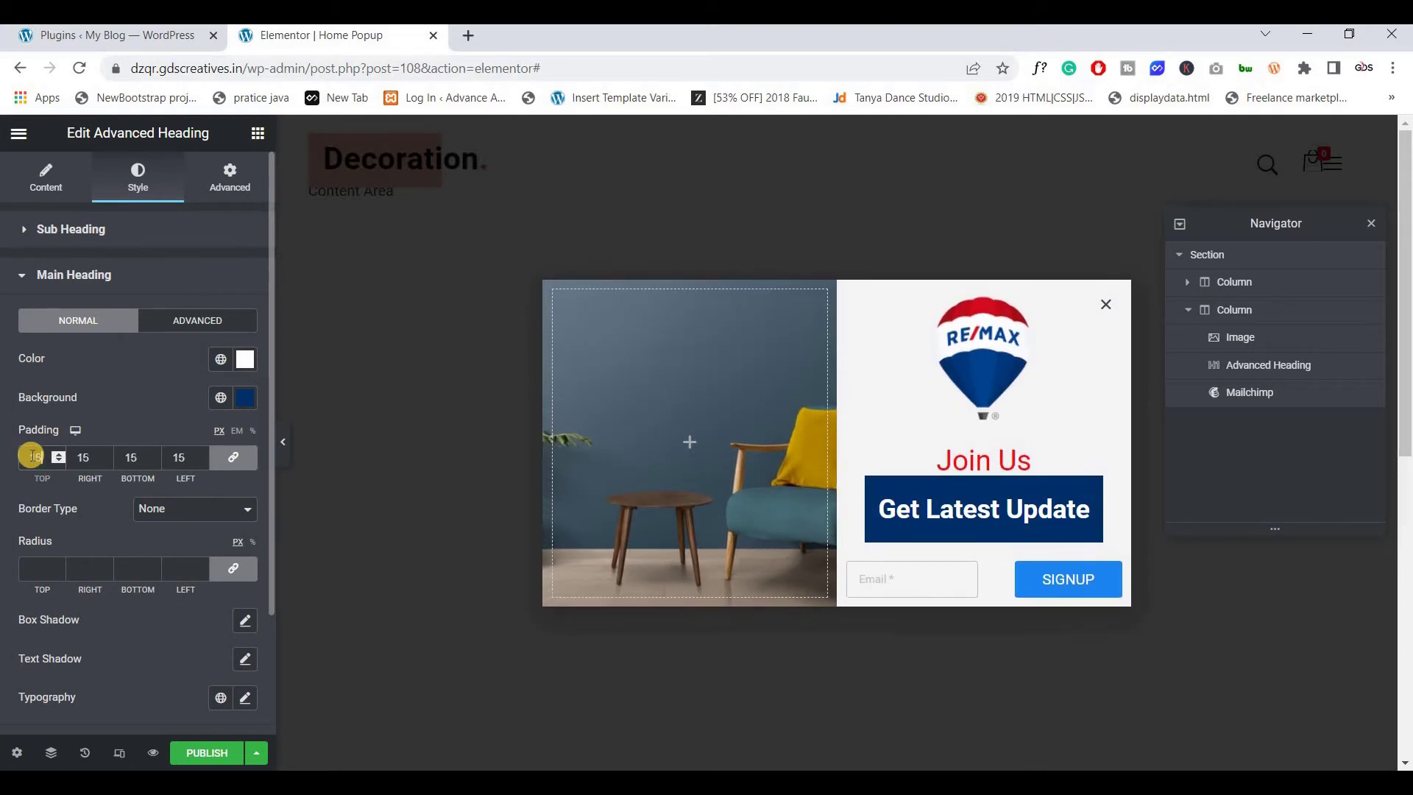
key("BackSpace")
key("BackSpace")
type("11")
Step: Set the font size of the "Get Latest Update" main heading to 16 px
scroll(210, 490, "down", 2)
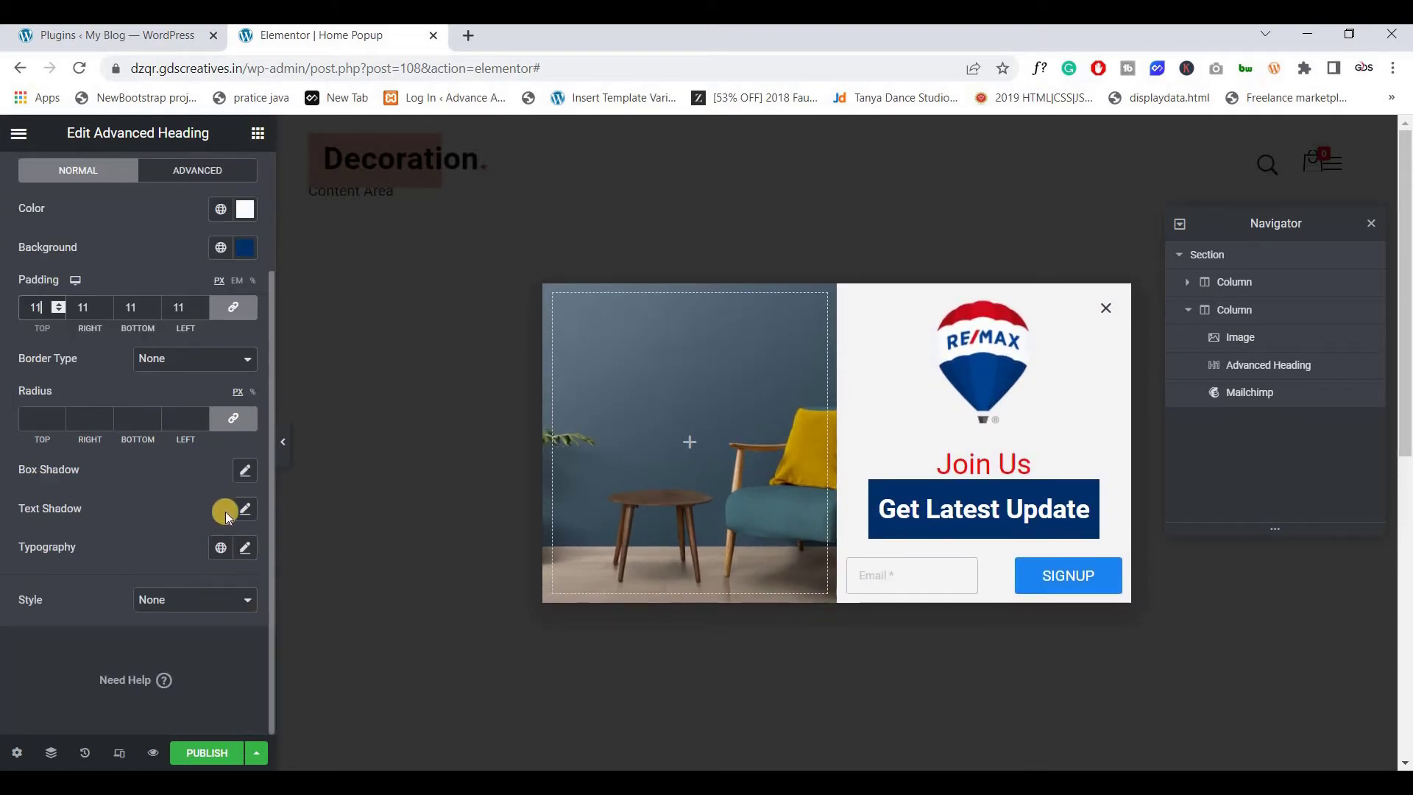
left_click(245, 548)
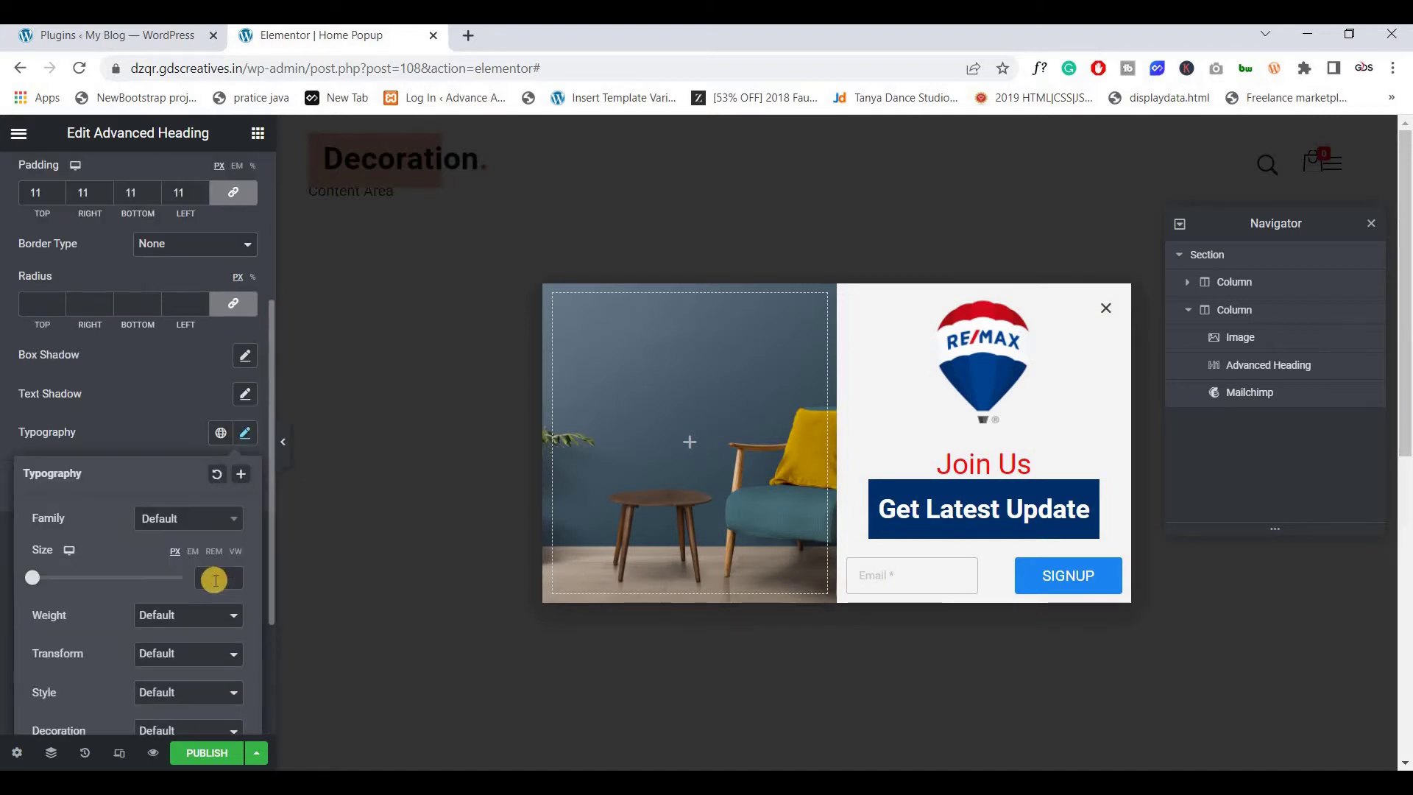
left_click(209, 580)
type("15")
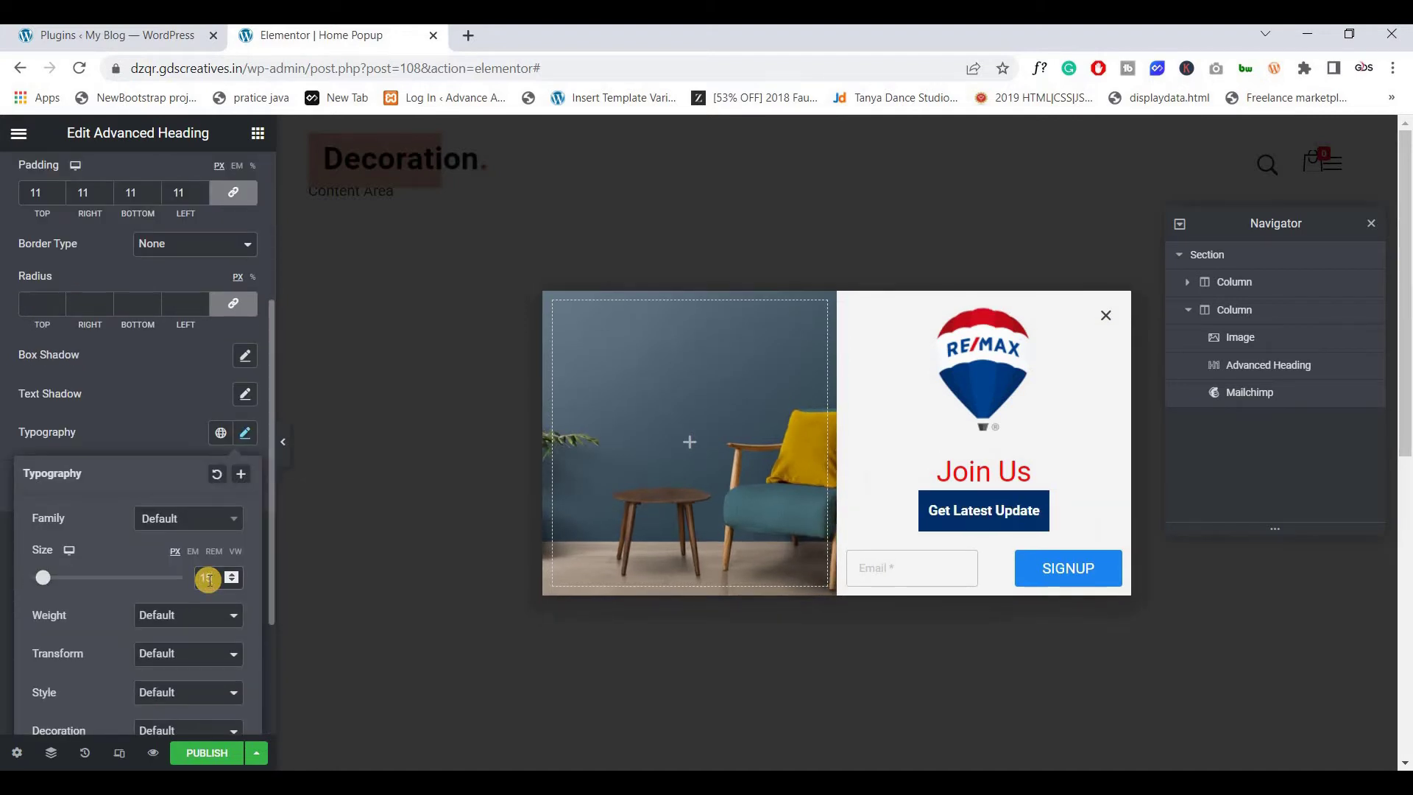
key("Up")
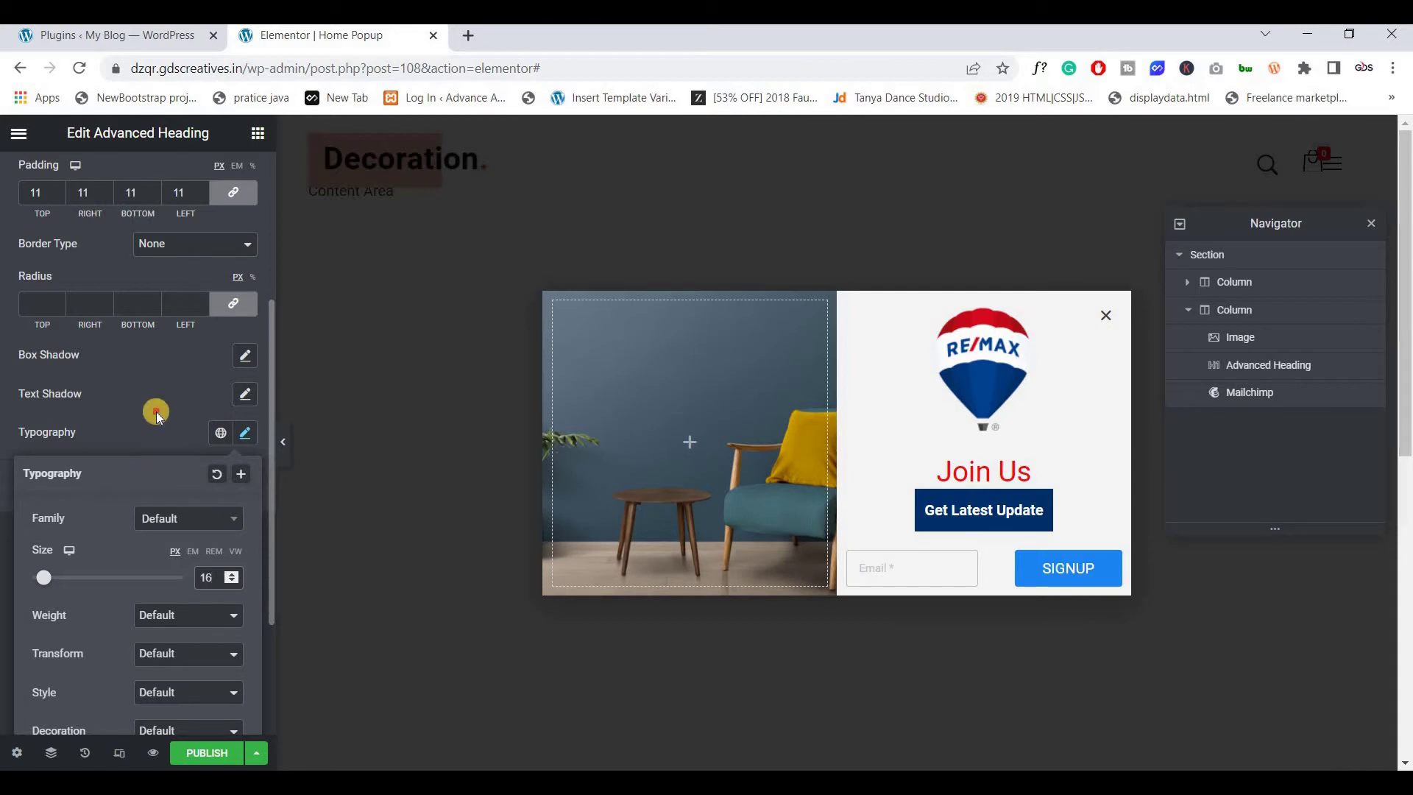
Step: Reduce the main heading's padding to 10 px on all sides
left_click(73, 360)
scroll(30, 412, "up", 3)
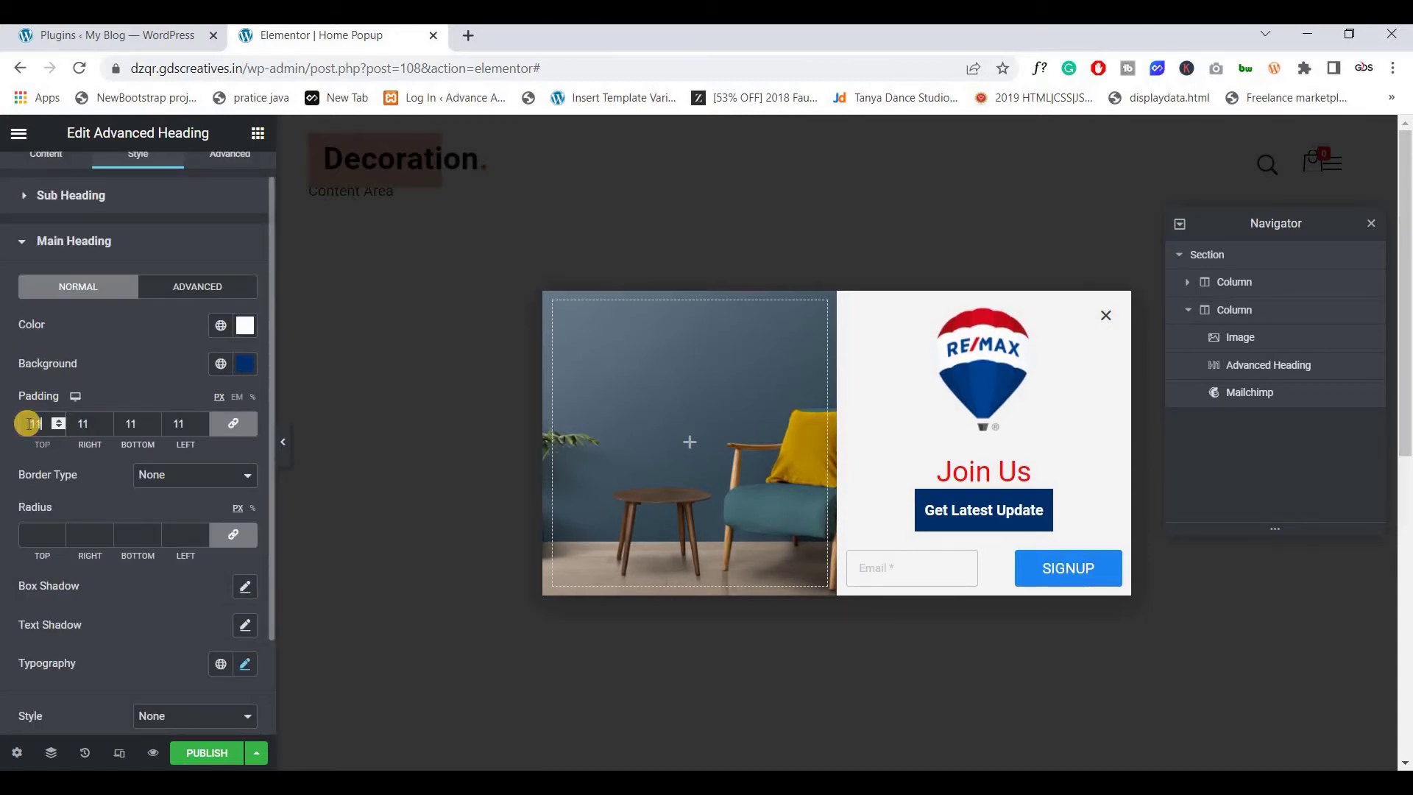
key("Down")
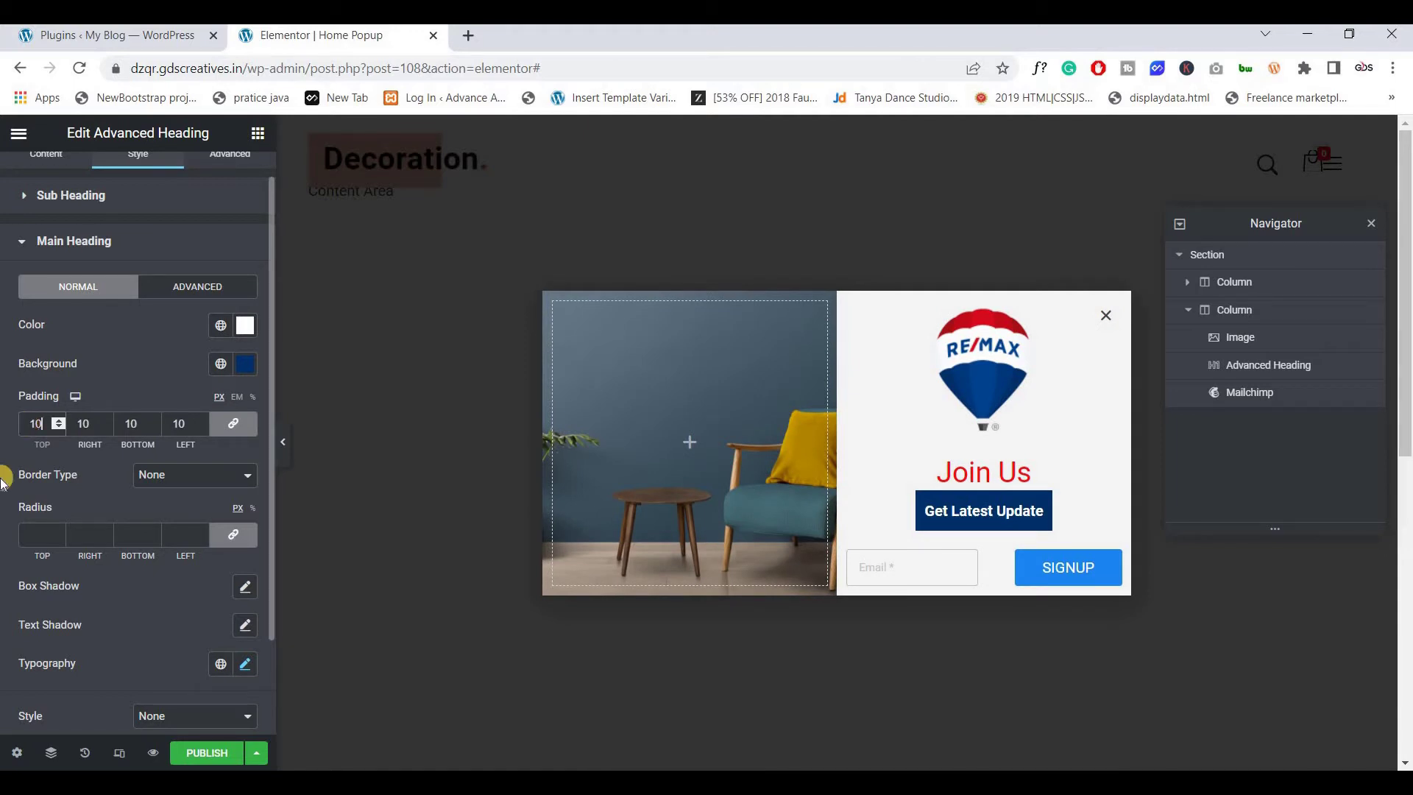
scroll(4, 479, "down", 2)
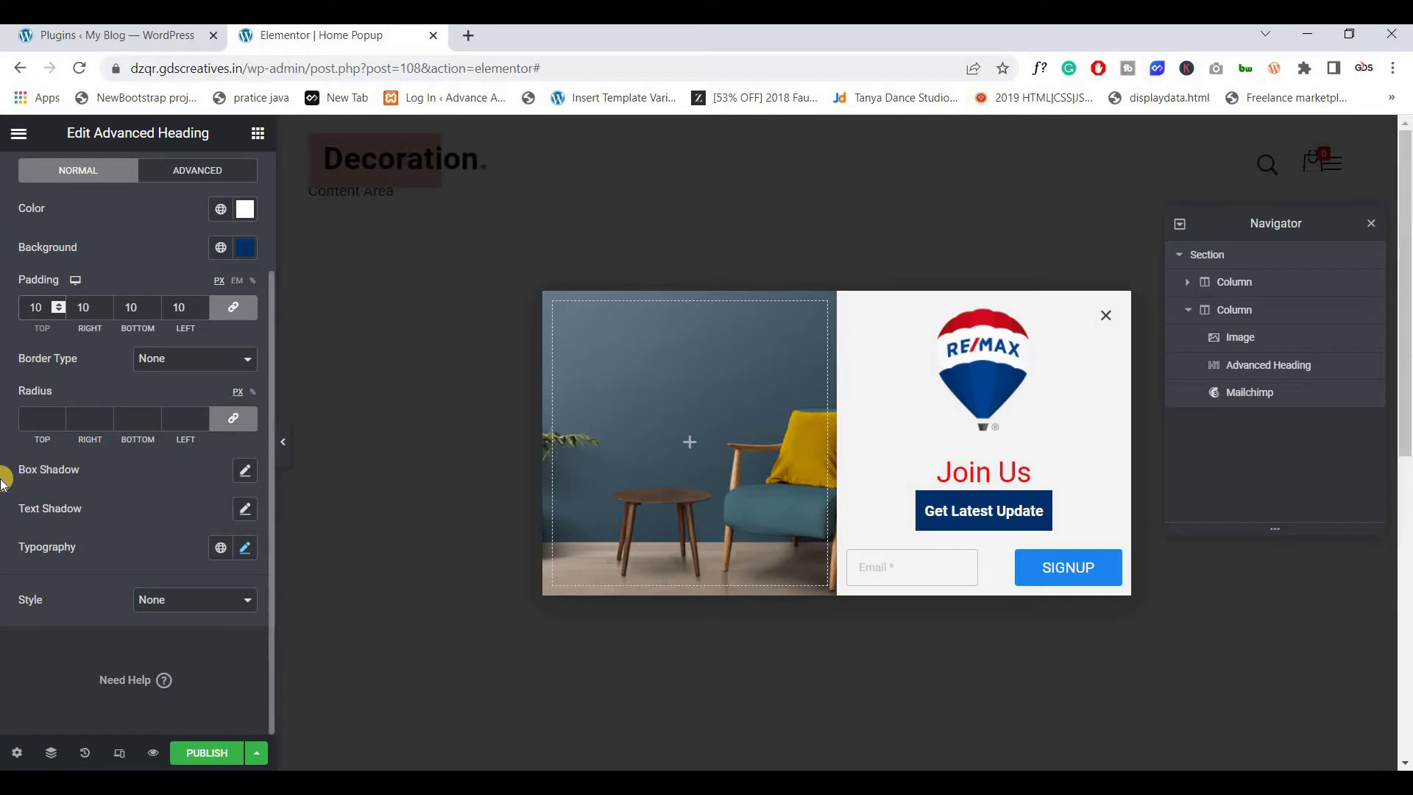
Step: Open the Mailchimp form's settings and try out the Before Icon option
right_click(885, 568)
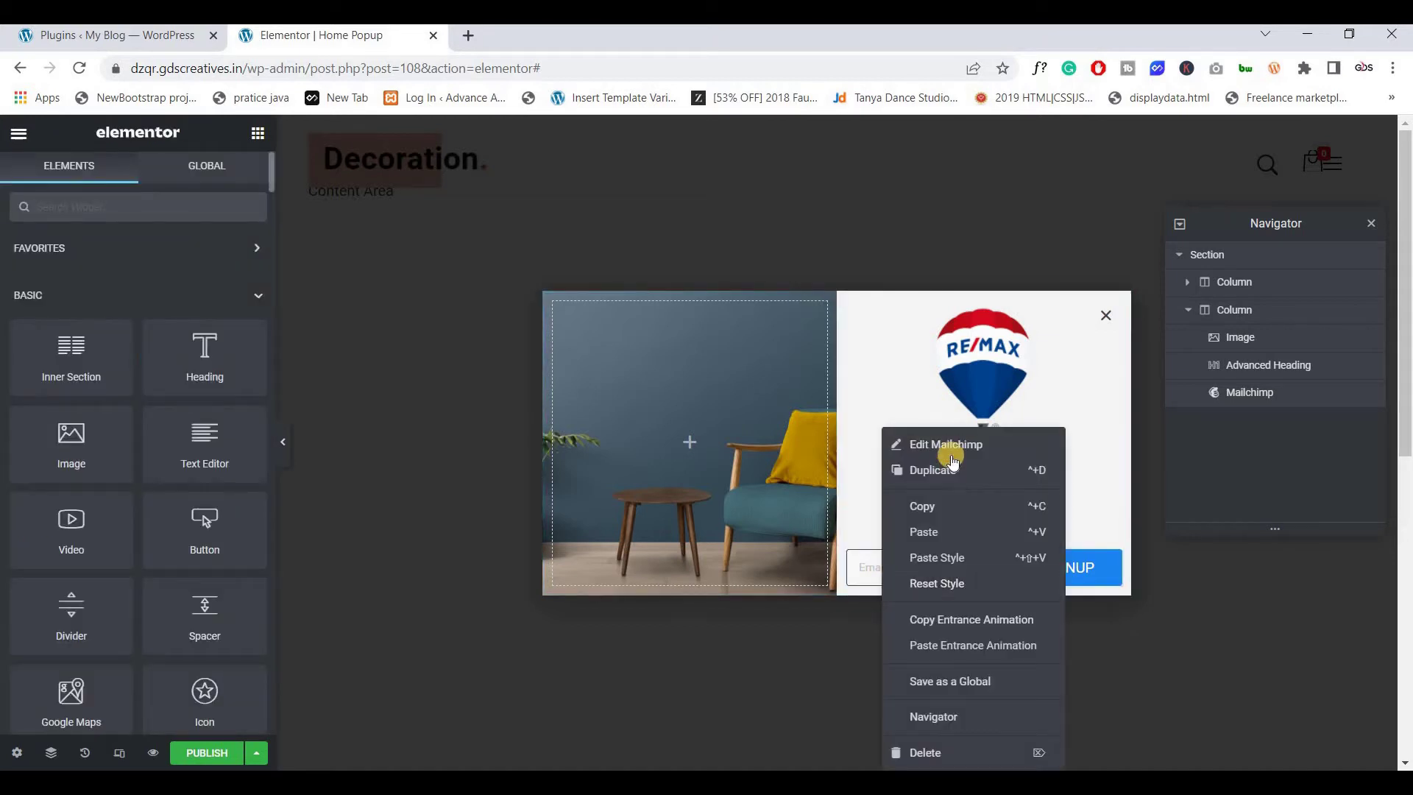
left_click(283, 370)
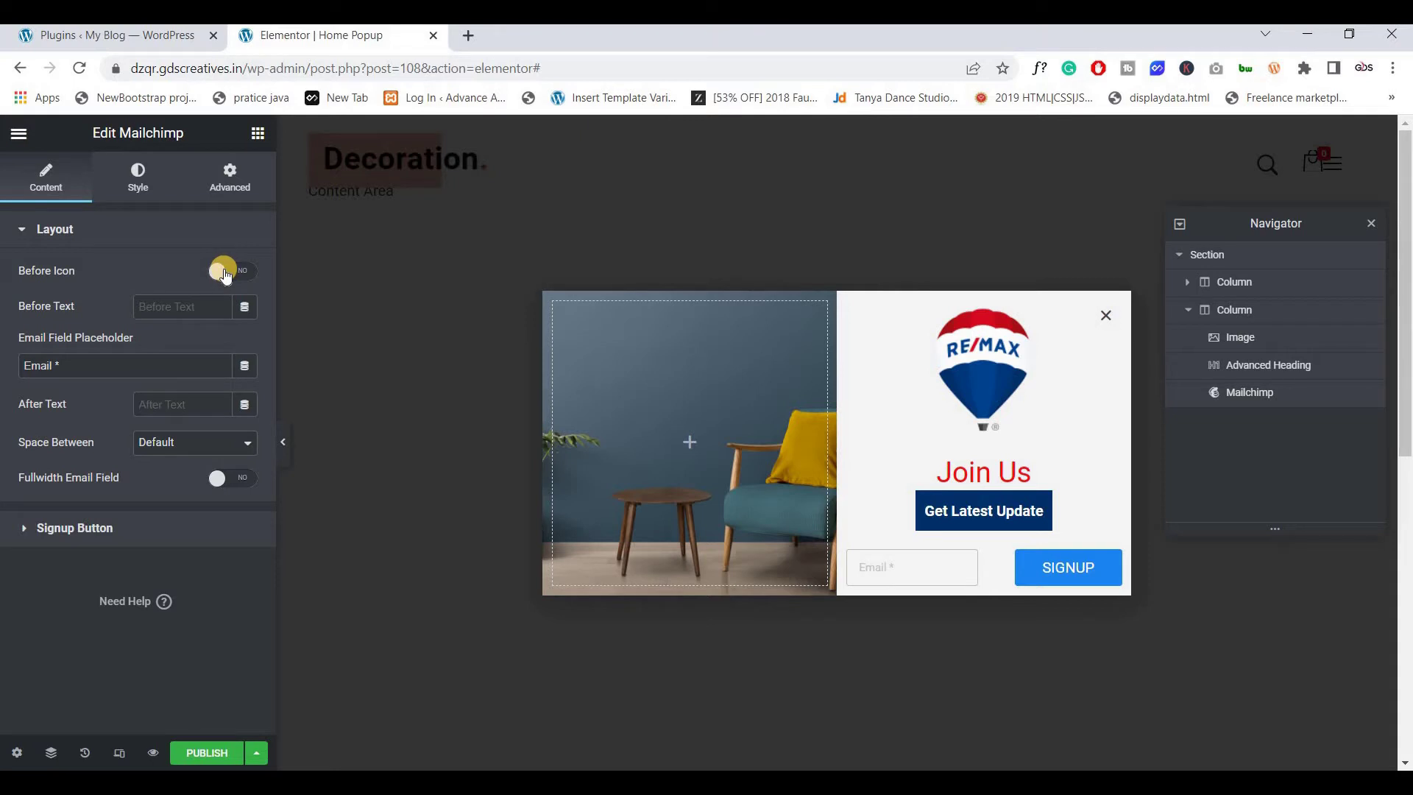
left_click(225, 272)
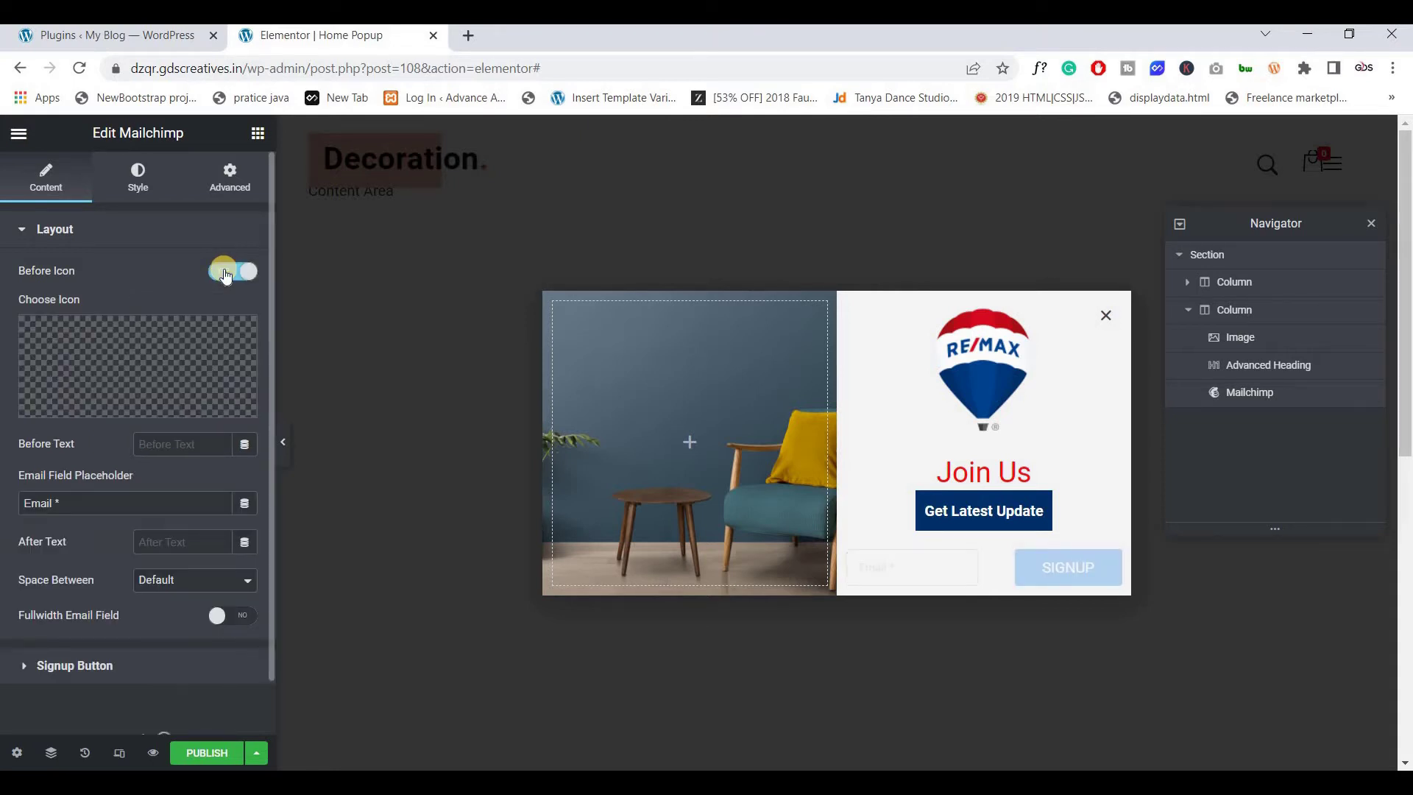
left_click(225, 273)
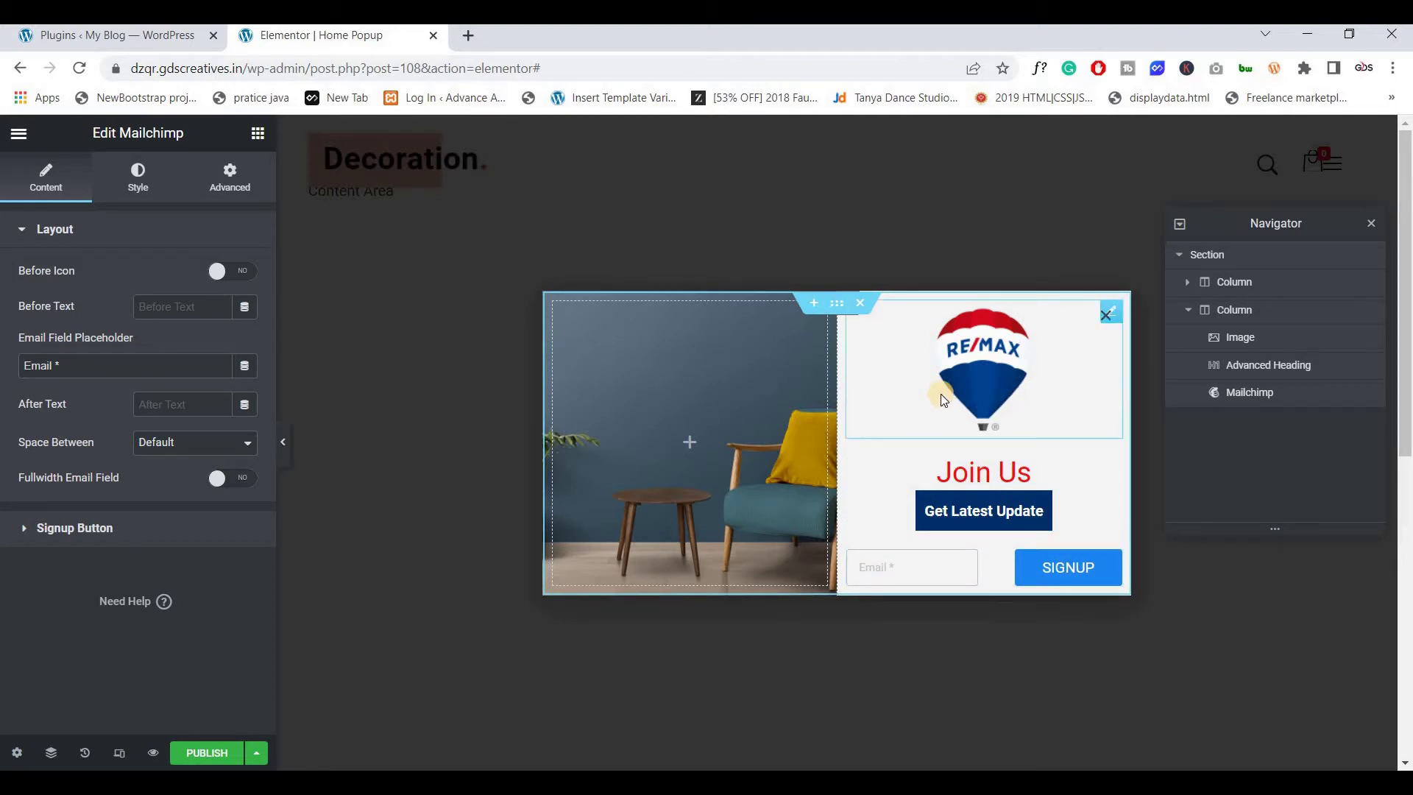
Step: Give the column holding the logo, heading and signup form 5% padding on all sides
left_click(1259, 310)
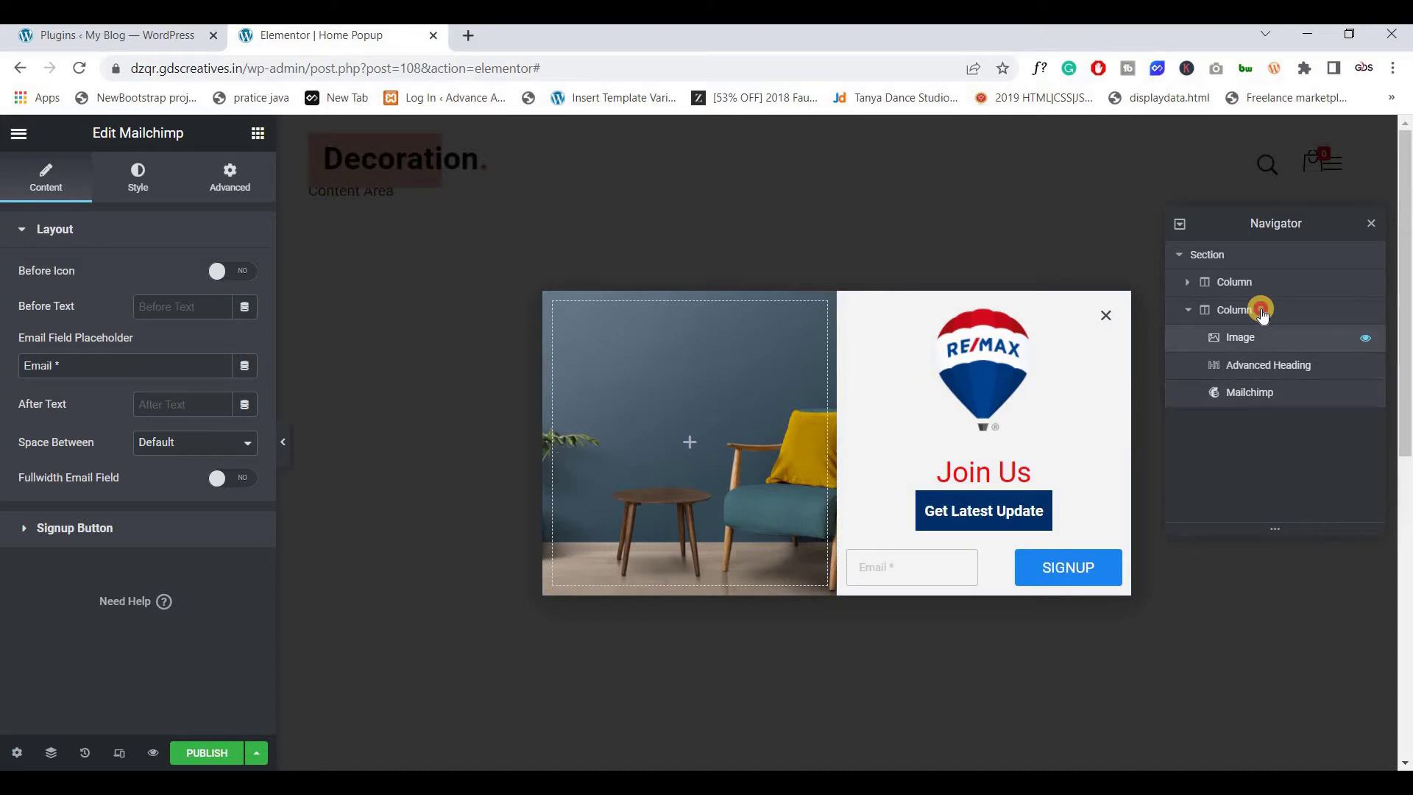
left_click(230, 184)
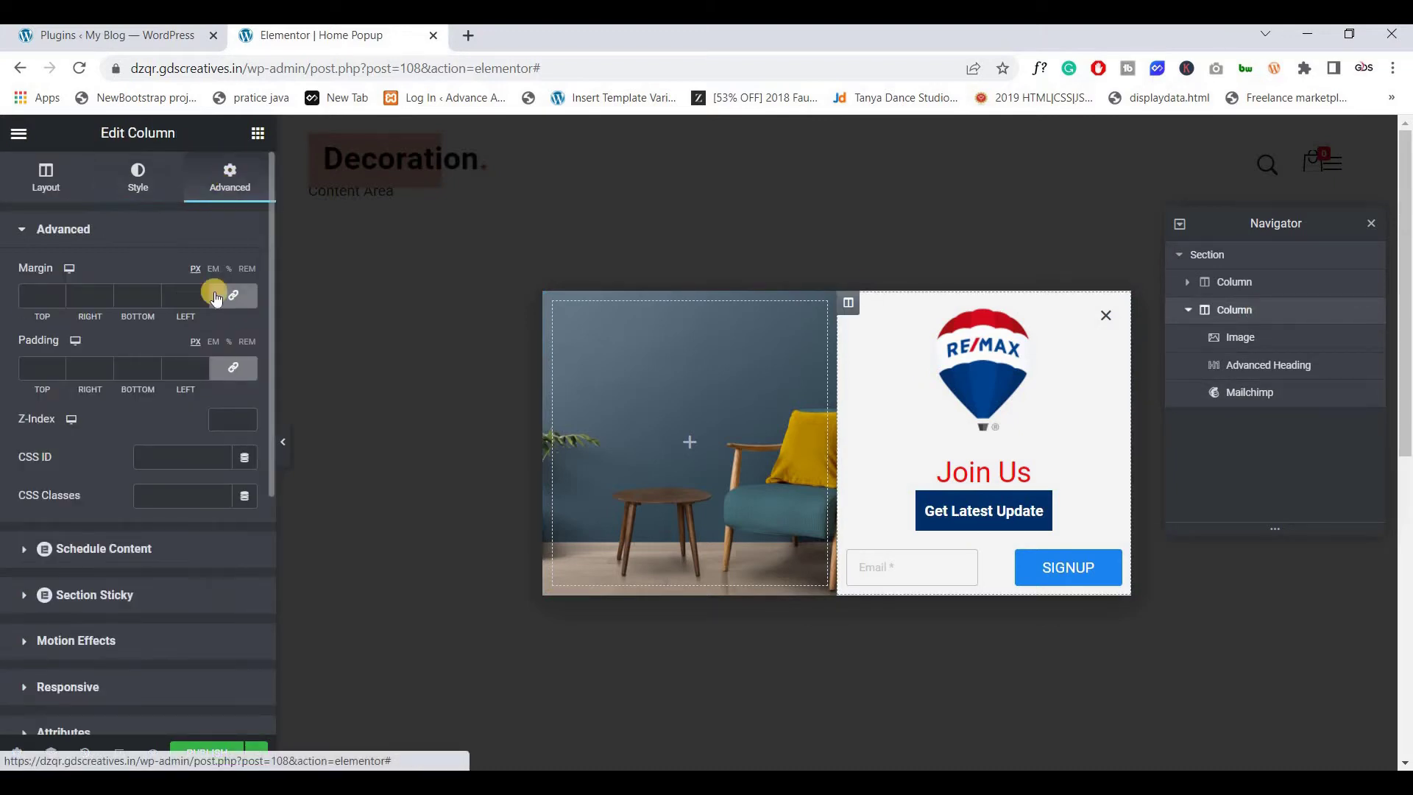
left_click(229, 342)
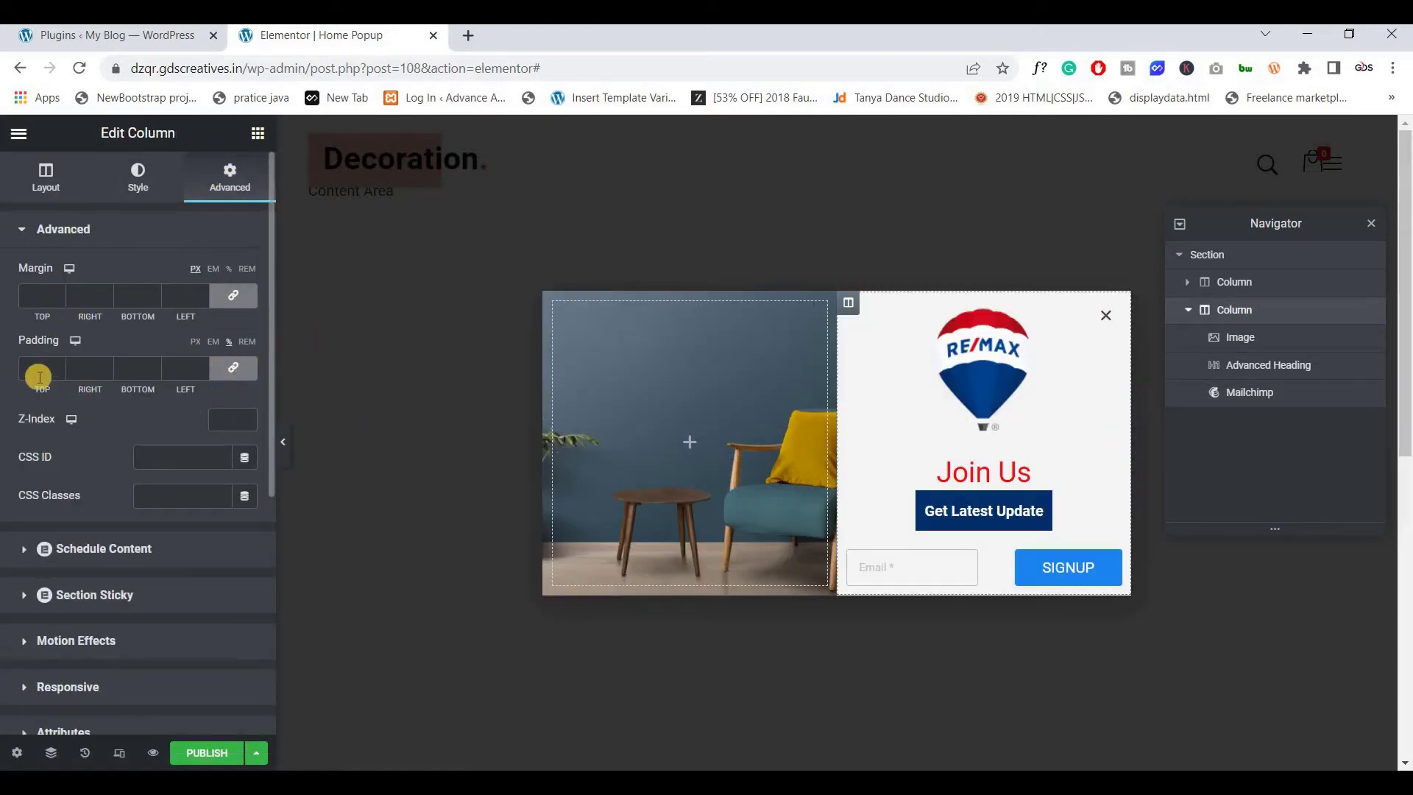
left_click(39, 374)
type("5")
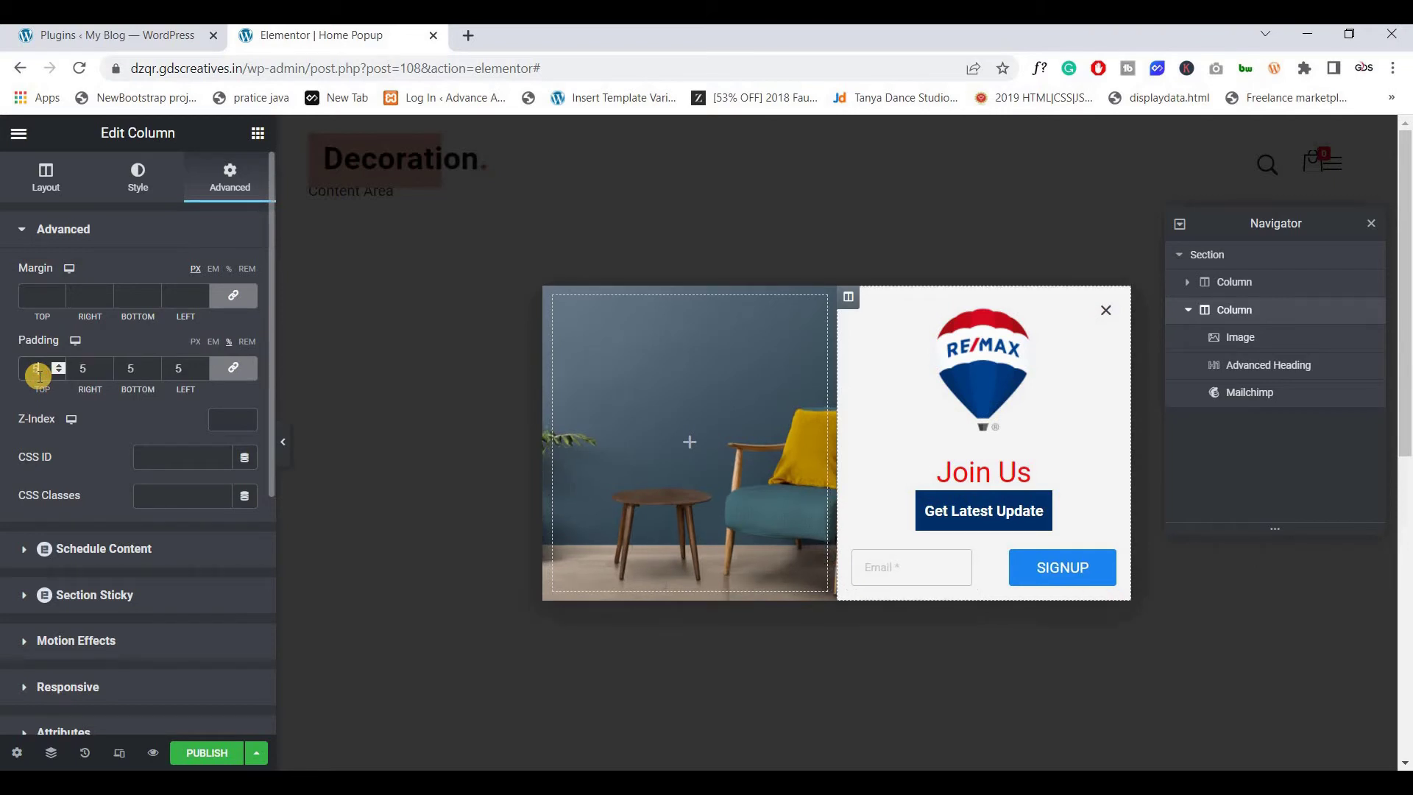
Step: Unlink the column's padding sides and set the top and right padding to 6% and the left padding to 8%
left_click(241, 374)
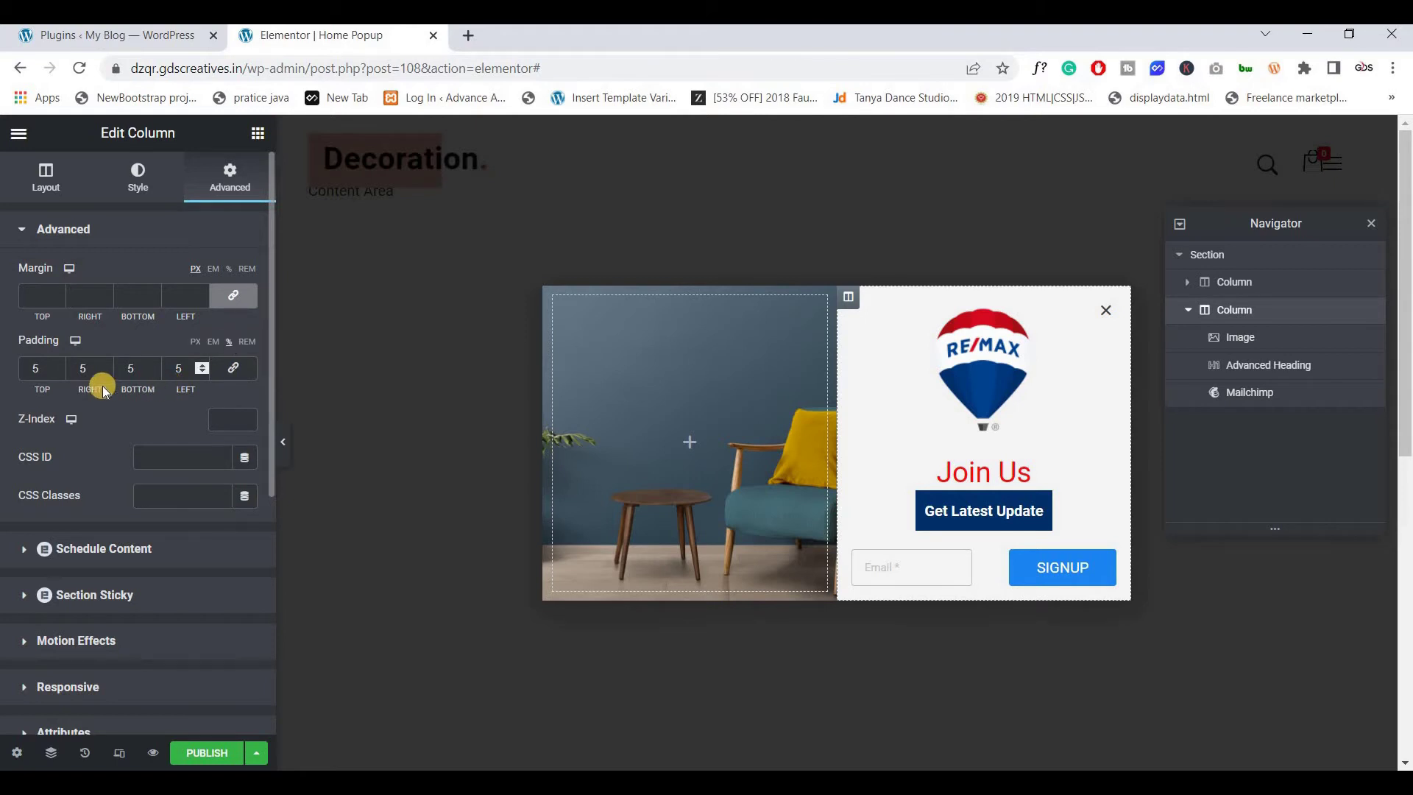
left_click(41, 369)
key("Up")
key("Tab")
key("Up")
key("Tab")
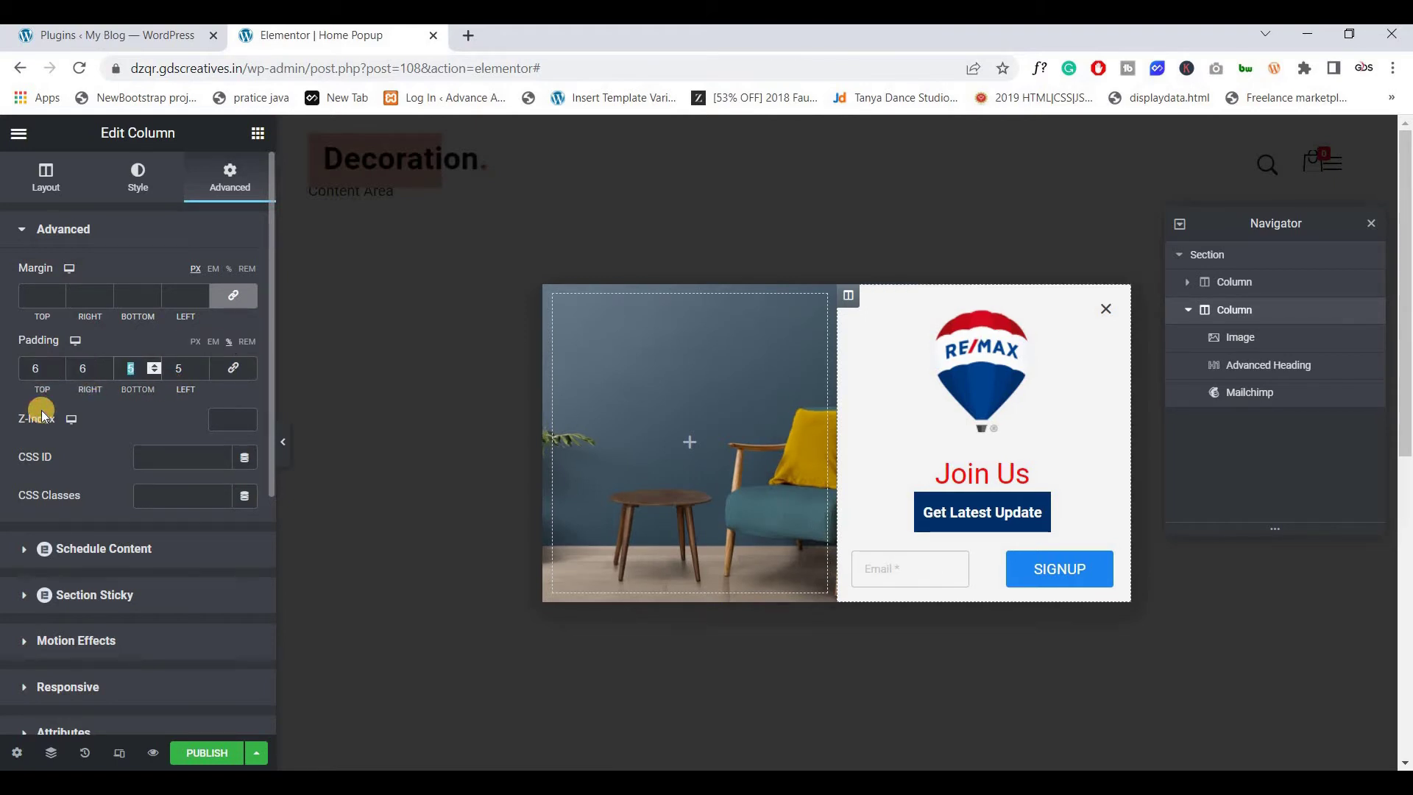
key("Tab")
key("Up")
key("Up")
key("Up")
key("shift+Tab")
key("shift+Tab")
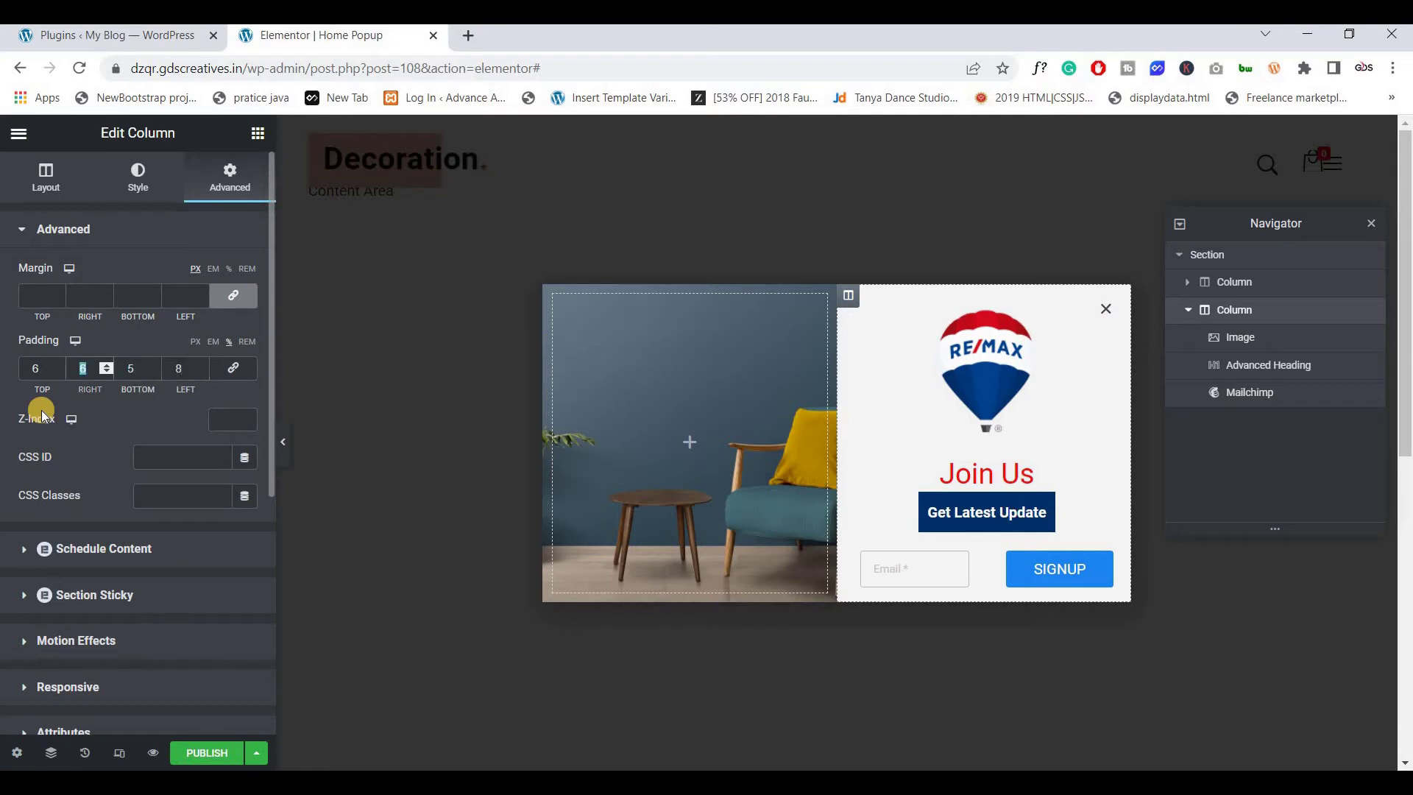
Step: Raise the right and bottom padding of the column to 8%
key("Up")
key("Up")
key("Tab")
key("Tab")
key("shift+Tab")
key("Up")
key("Up")
key("Up")
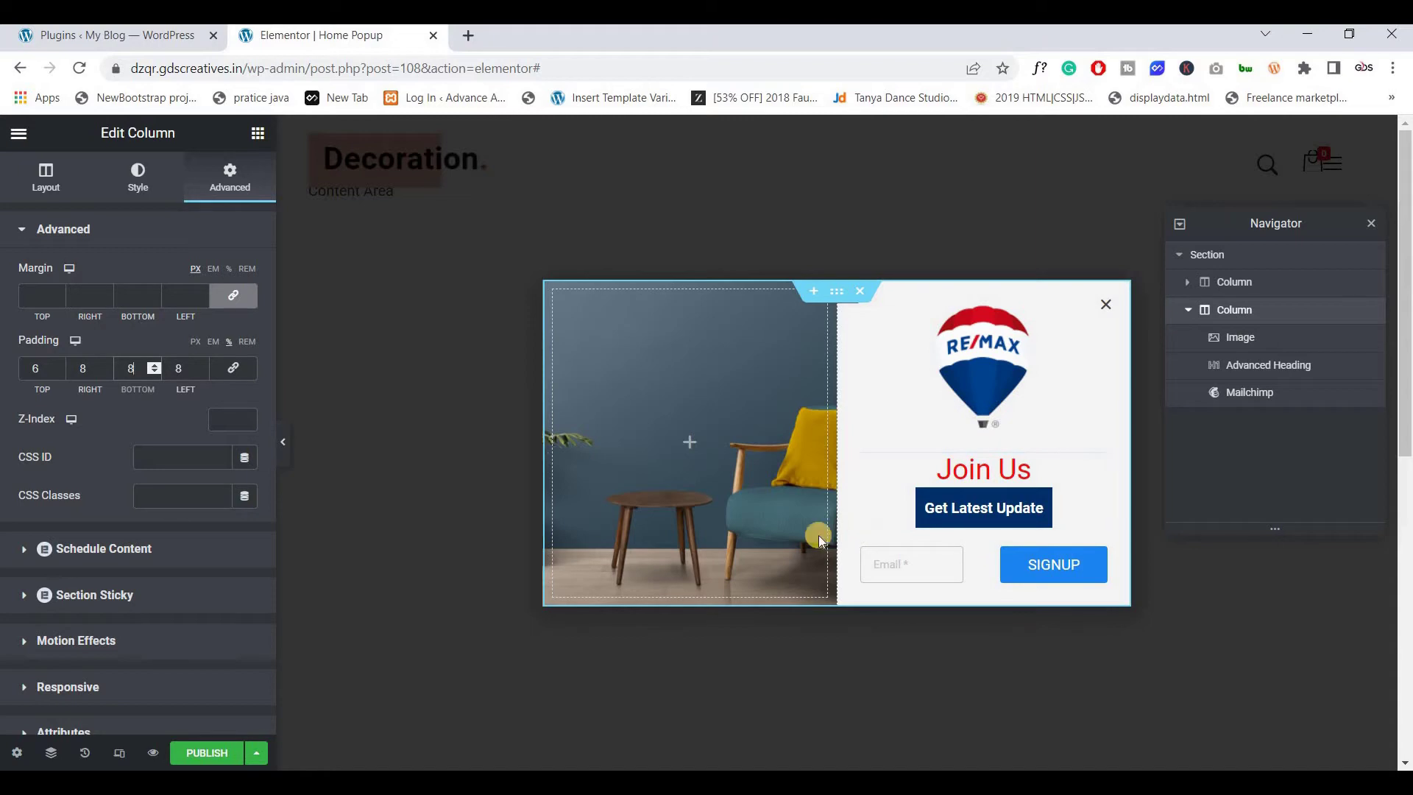
Step: Open the popup's publish settings and review the options for conditions, triggers and advanced rules
left_click(208, 750)
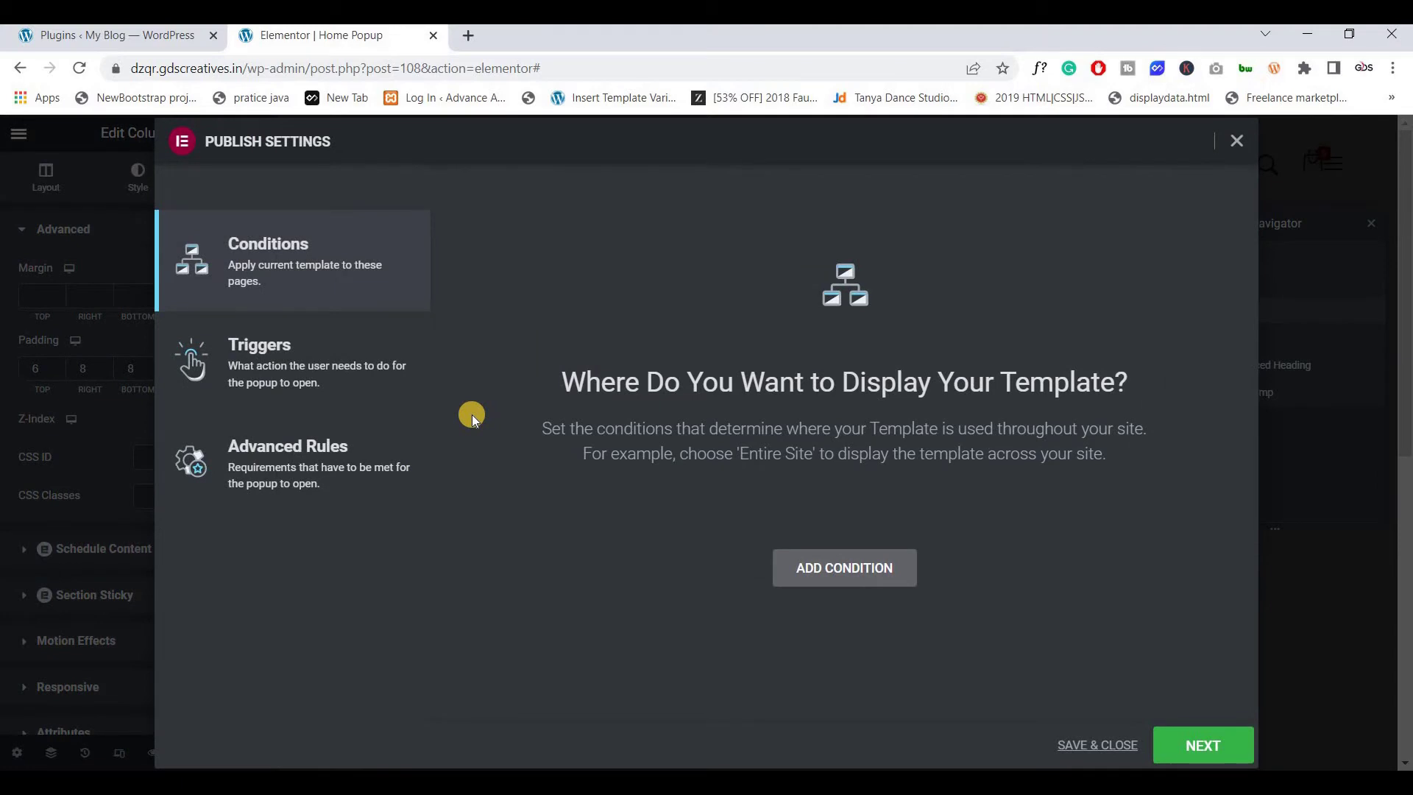
left_click(271, 364)
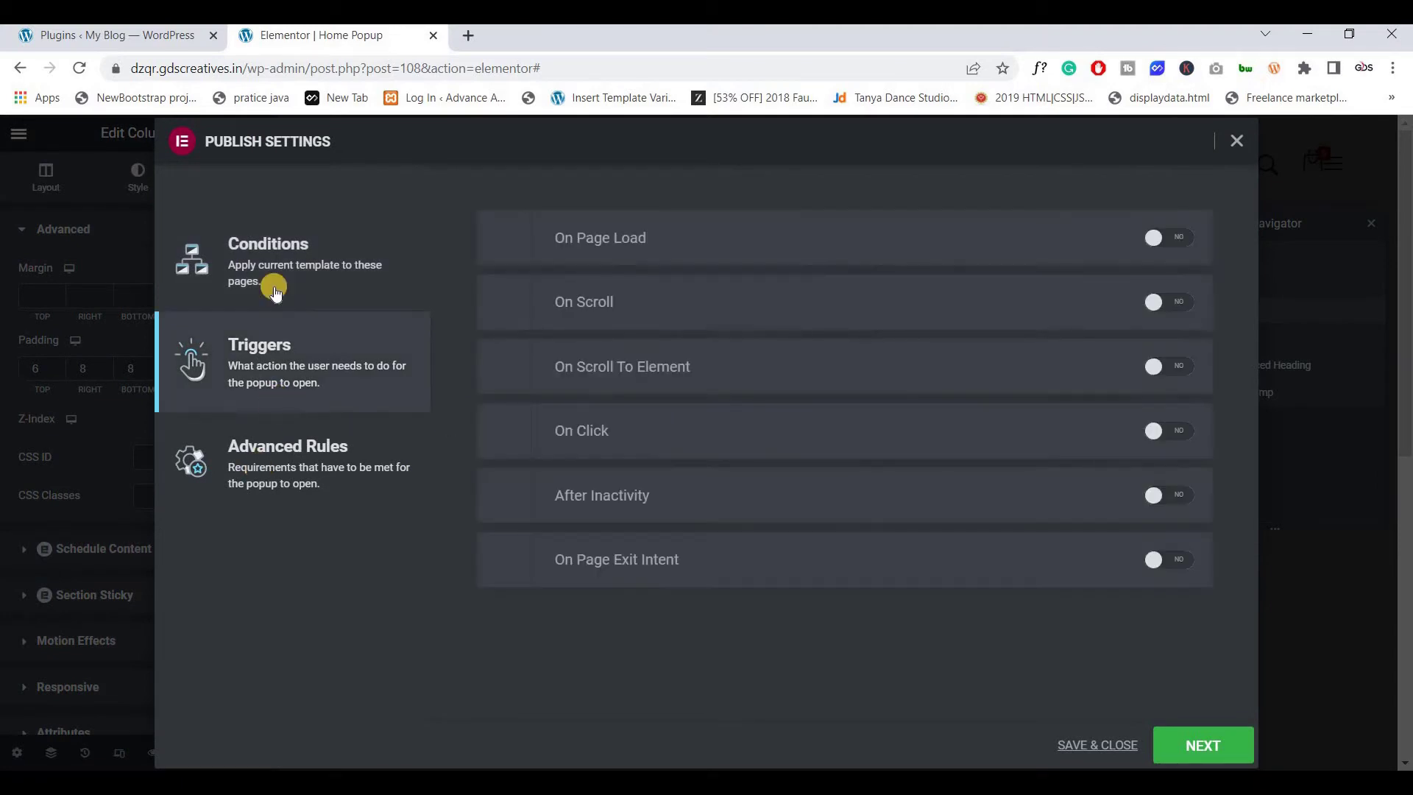
left_click(269, 280)
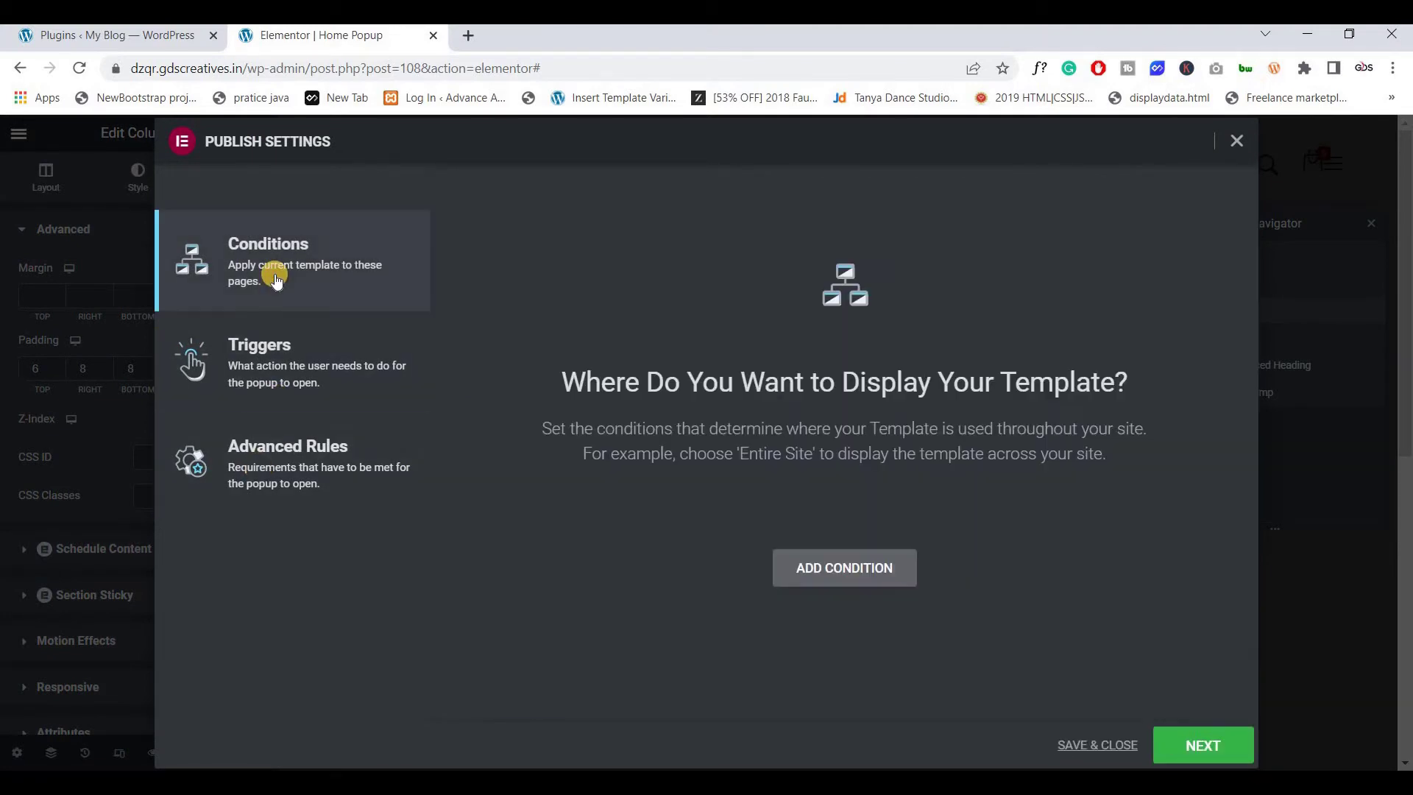
left_click(254, 389)
left_click(269, 475)
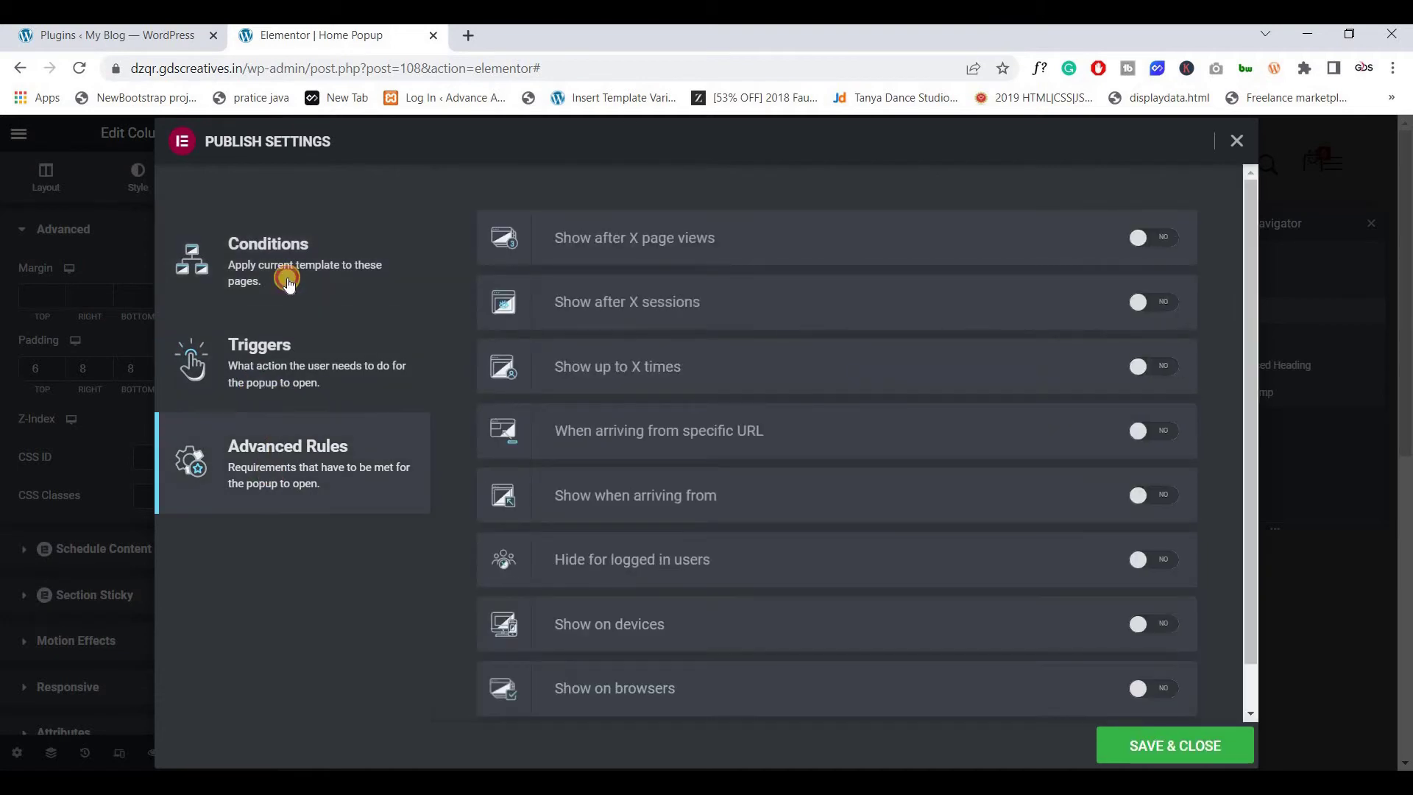
Step: Add a display condition that includes Singular content for the popup
left_click(288, 284)
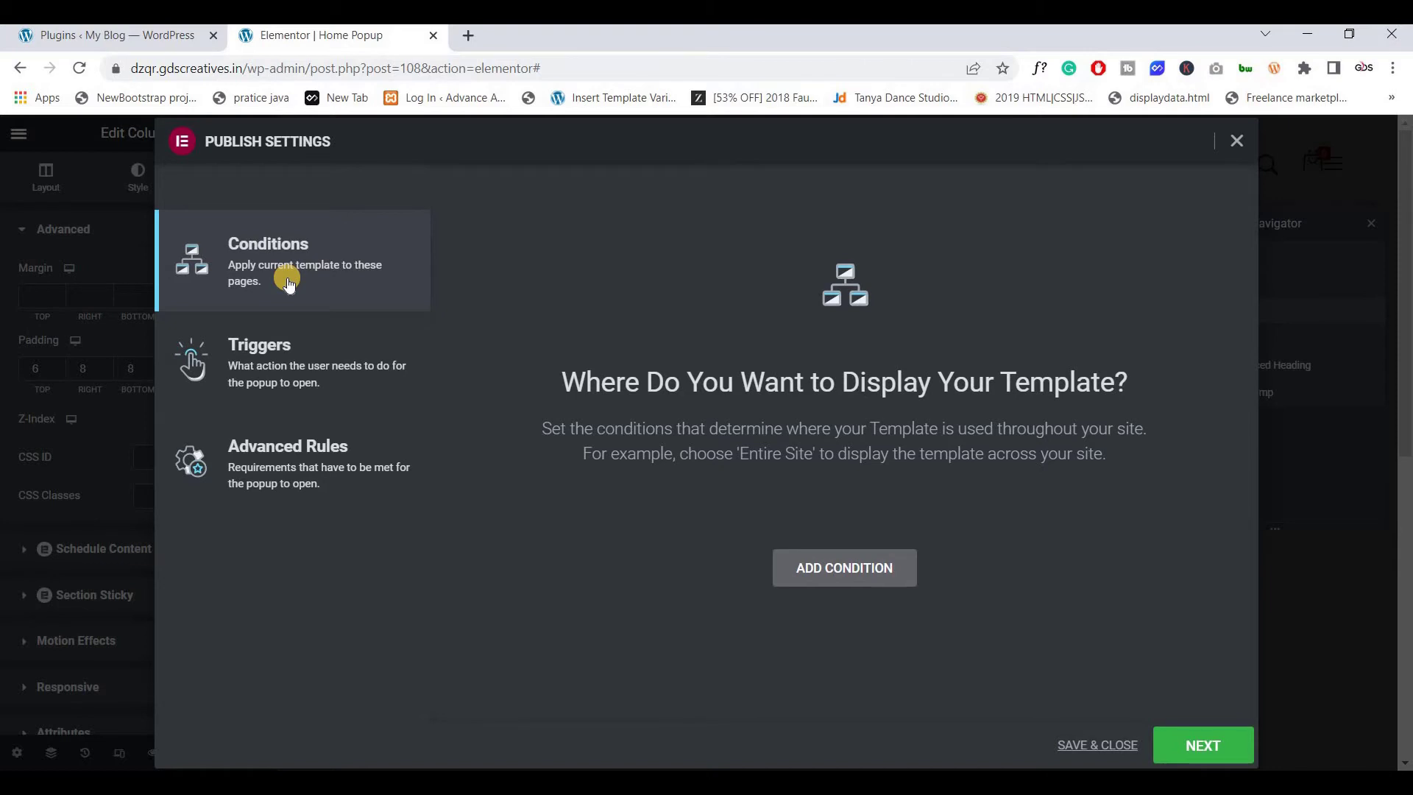
left_click(814, 572)
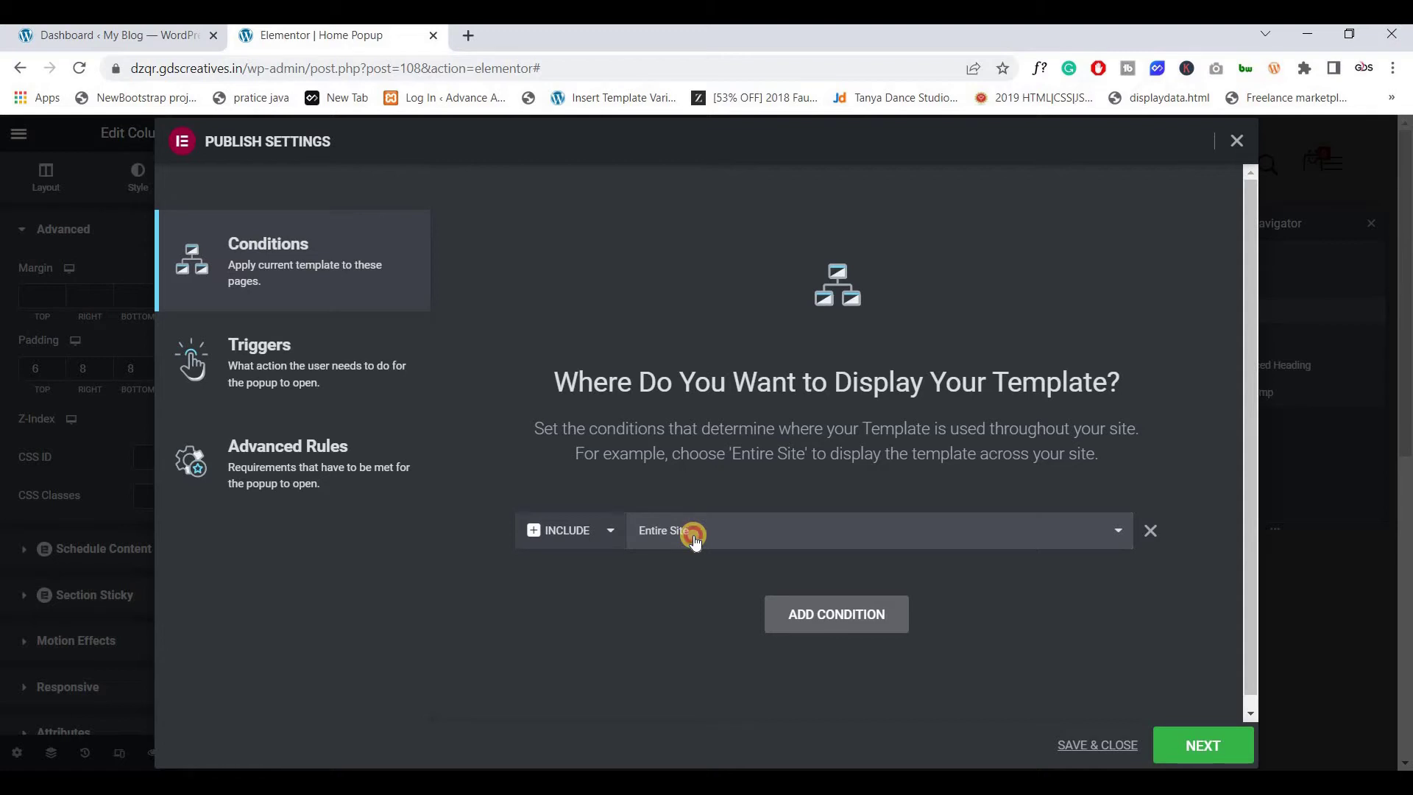
left_click(694, 539)
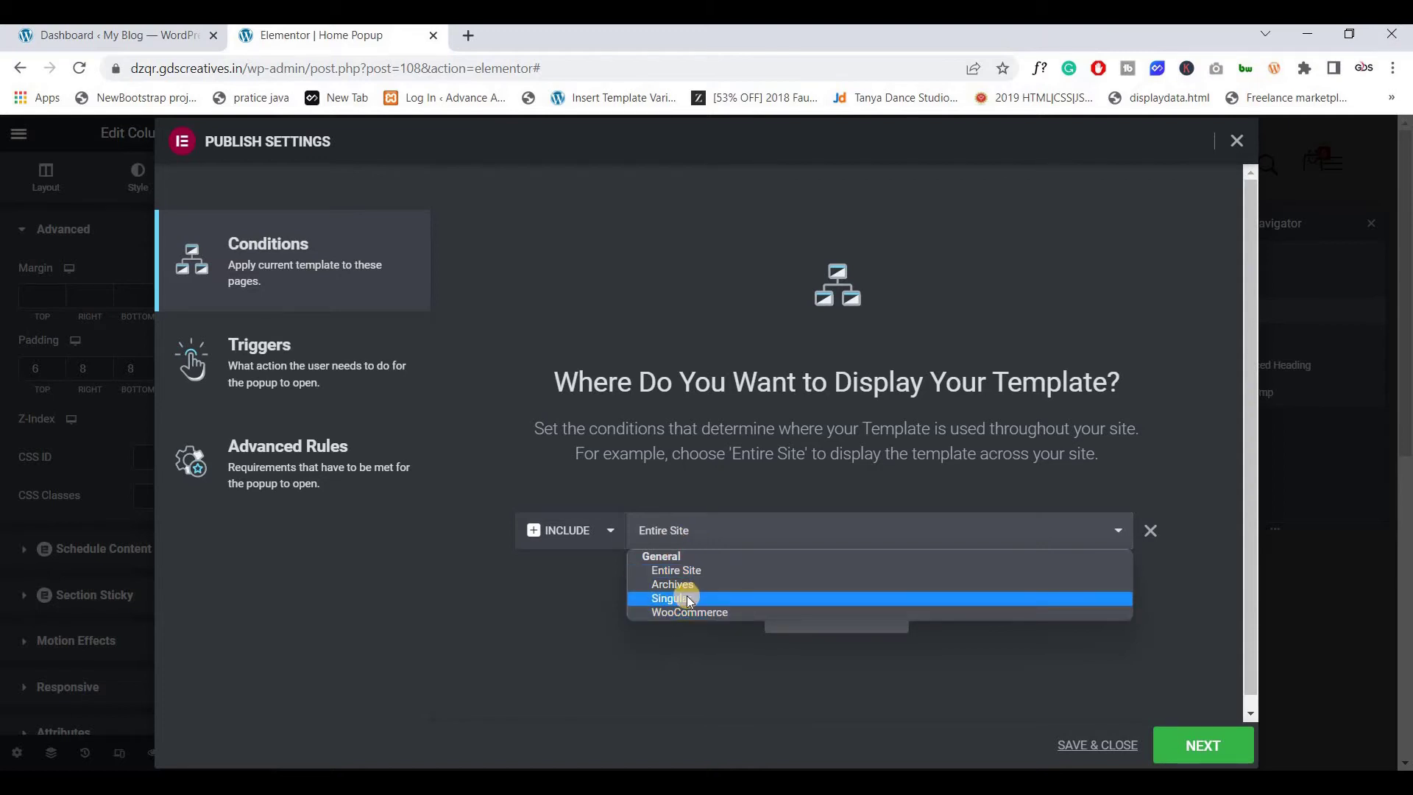
key("Up")
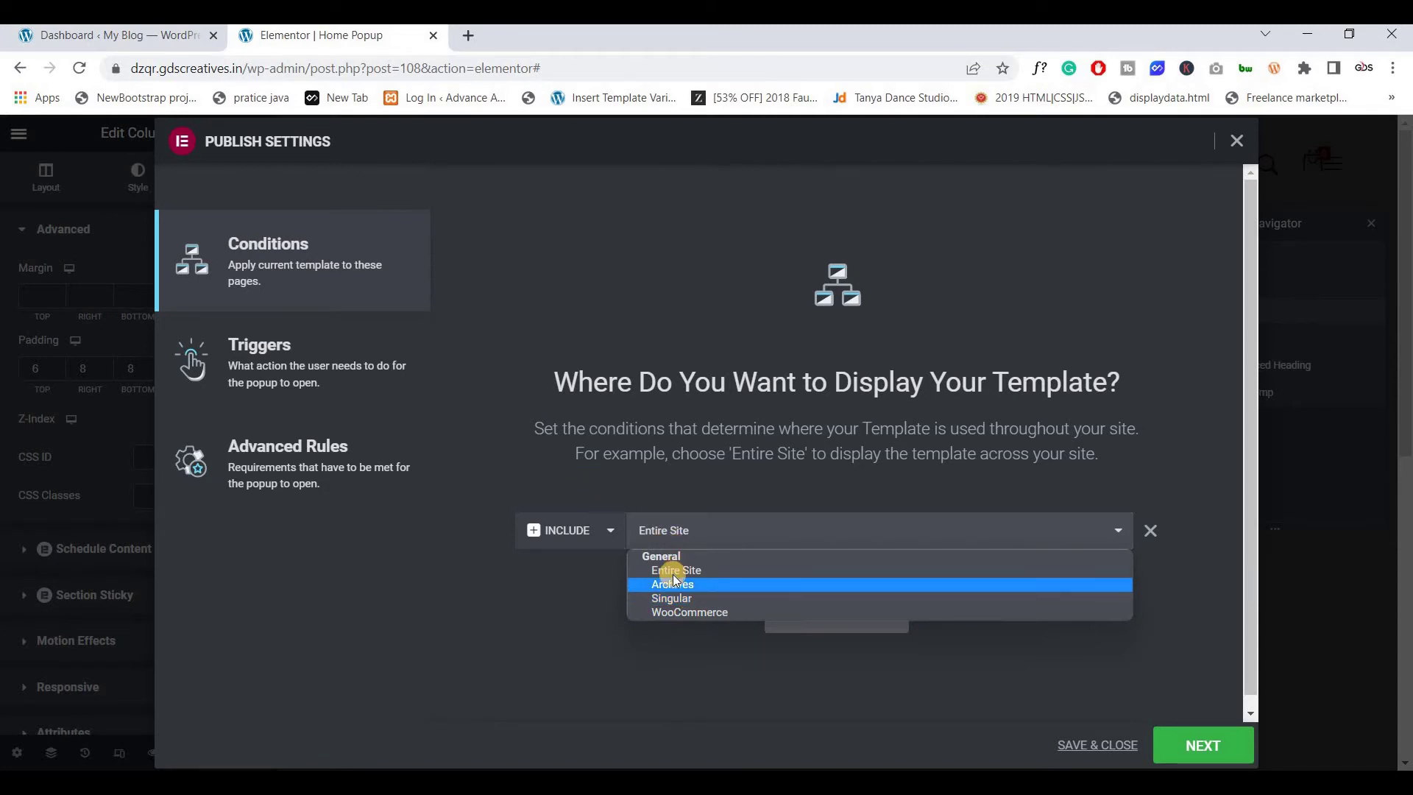
left_click(671, 598)
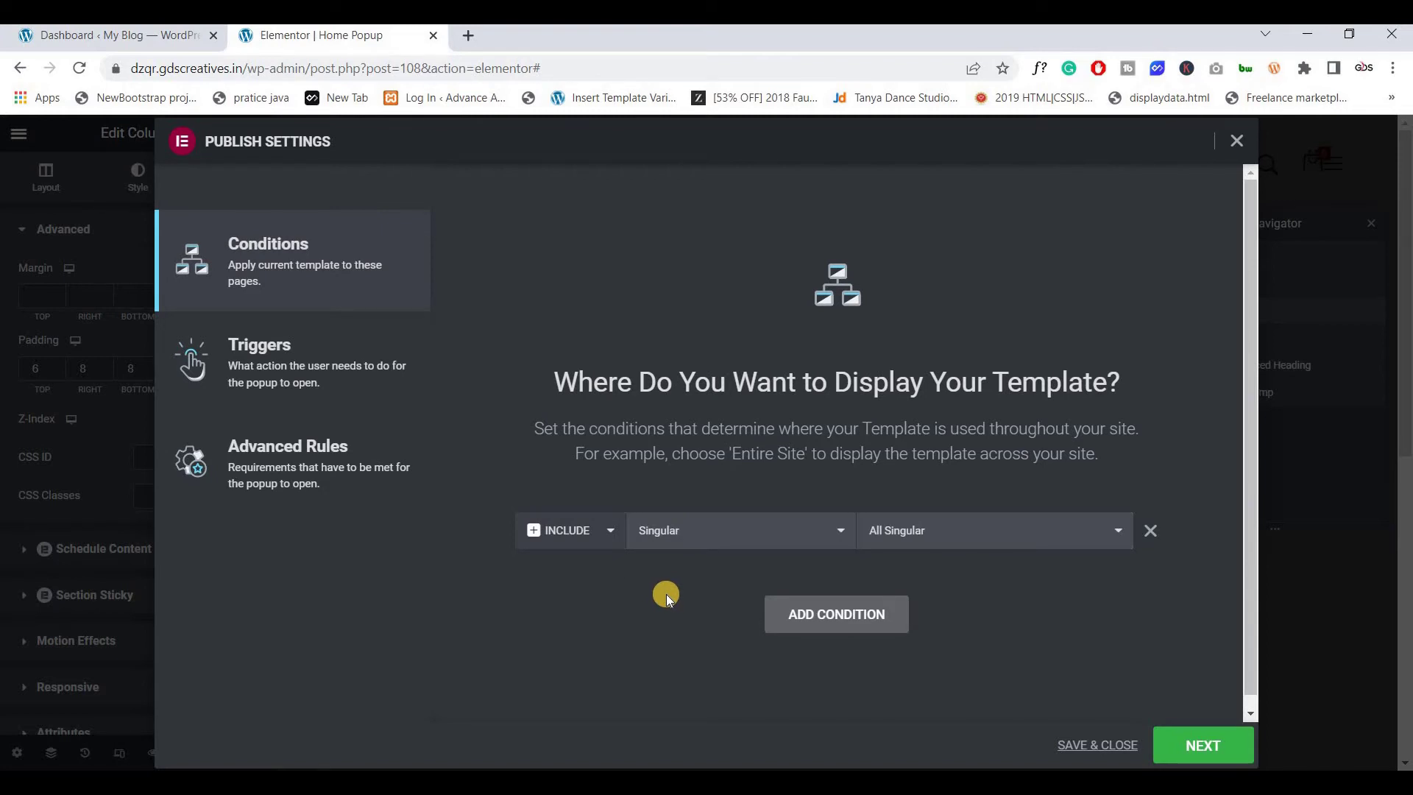
Step: Narrow the popup's Singular display condition to the Front Page
left_click(969, 533)
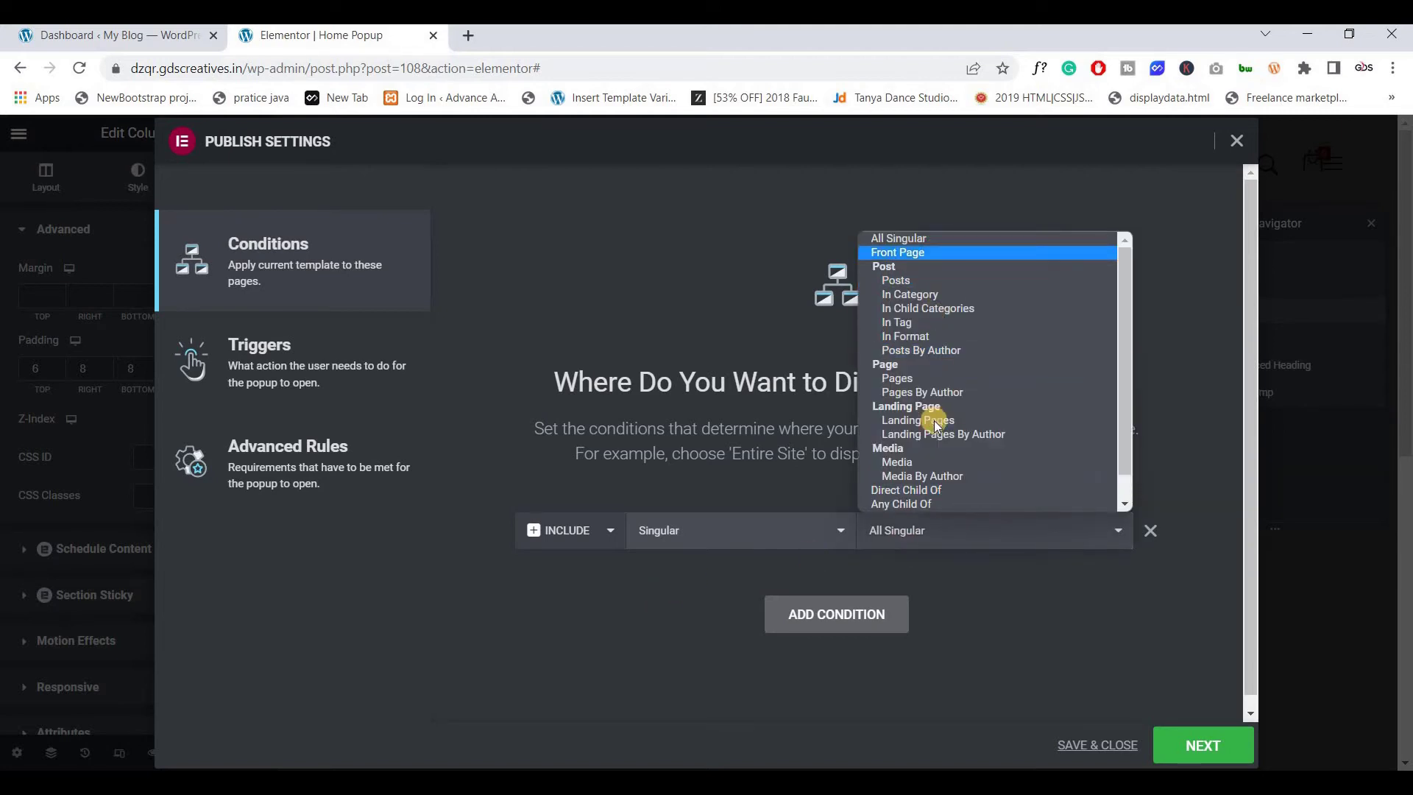
scroll(934, 445, "down", 2)
scroll(929, 435, "up", 2)
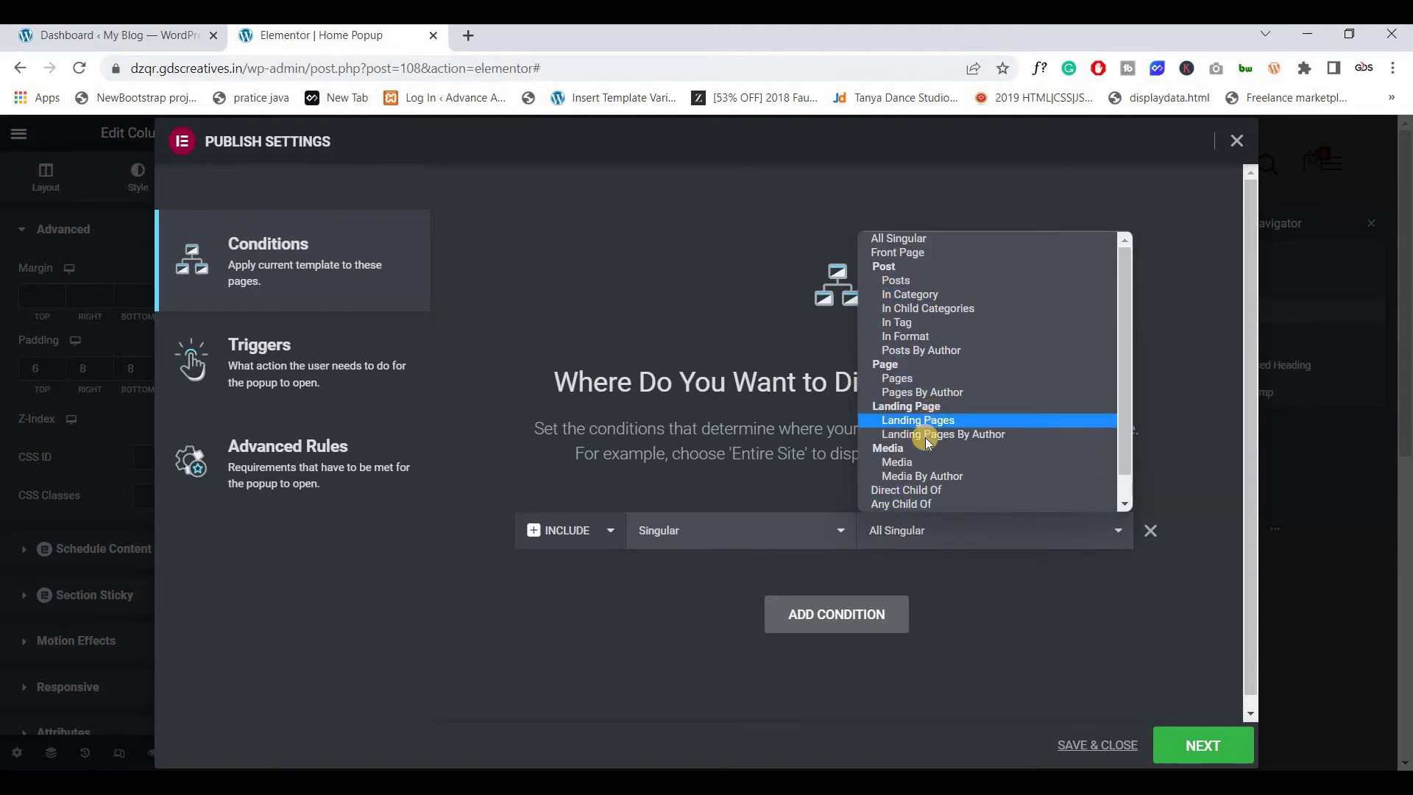
left_click(897, 378)
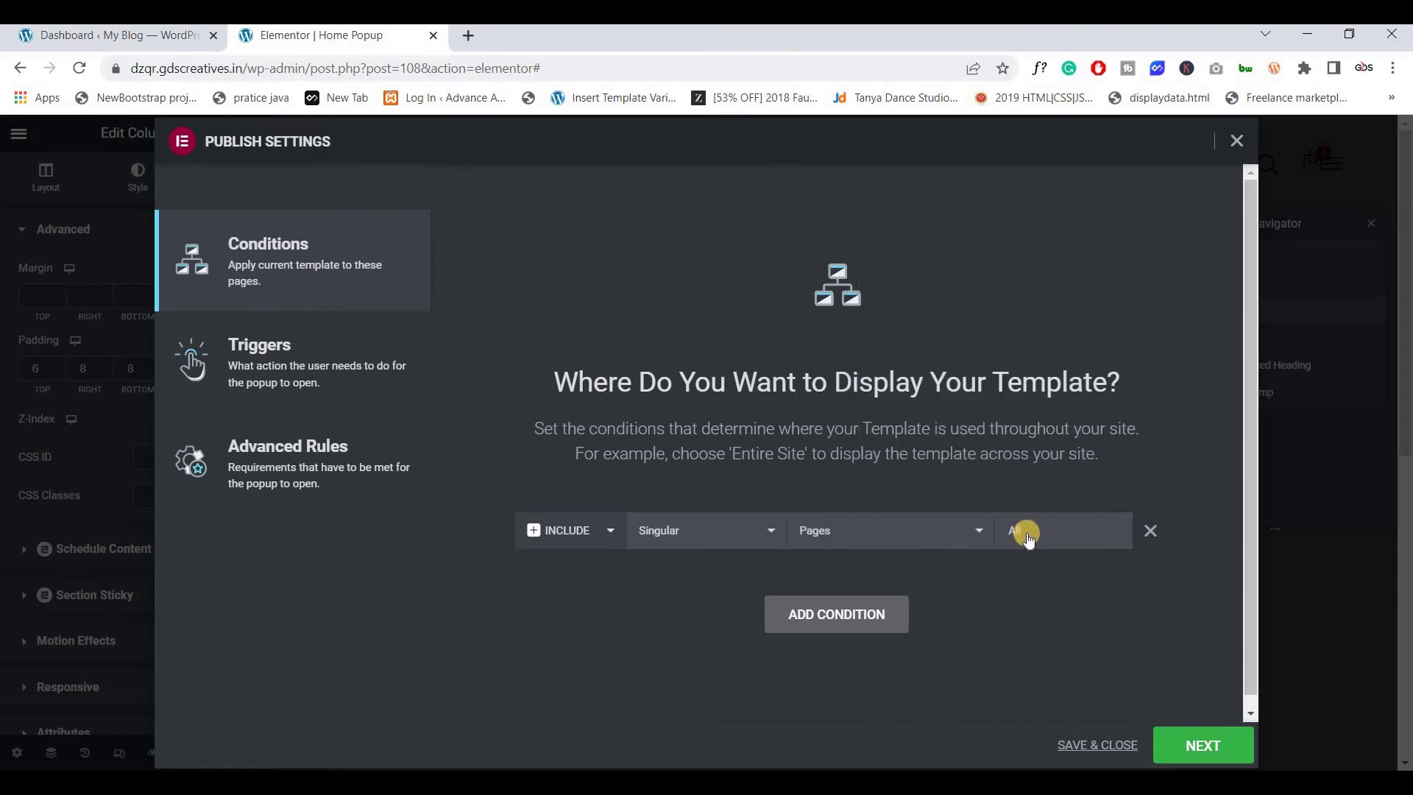
left_click(1027, 542)
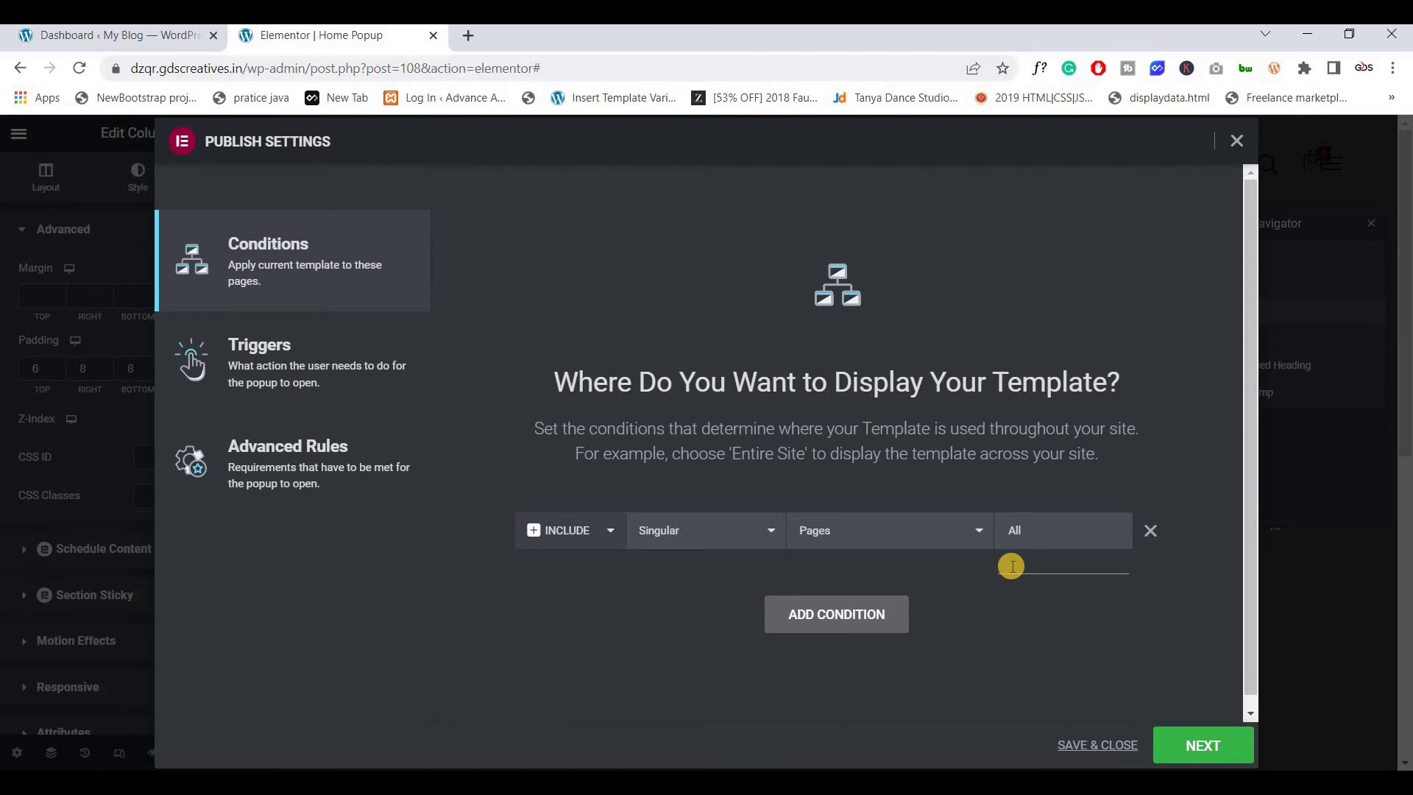
left_click(926, 542)
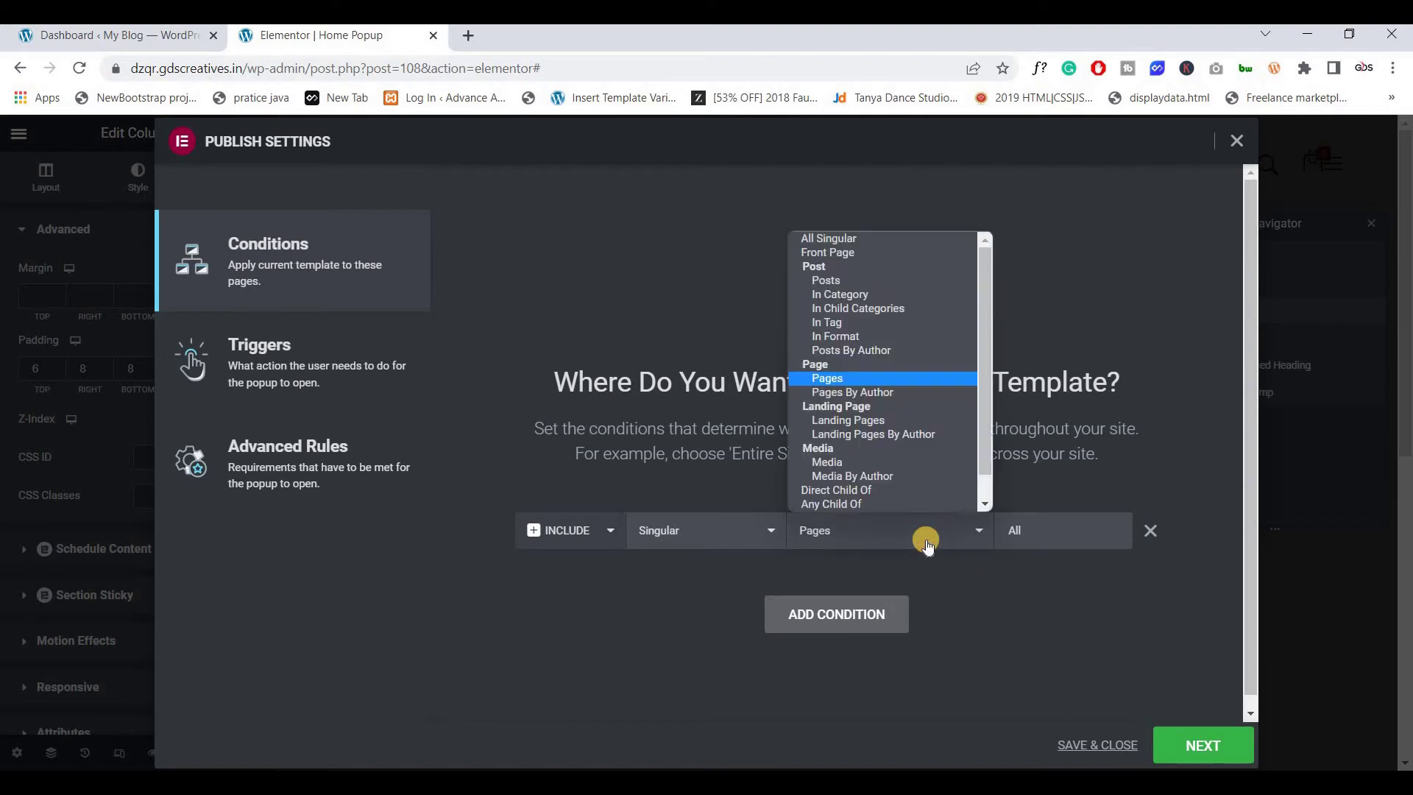
left_click(833, 258)
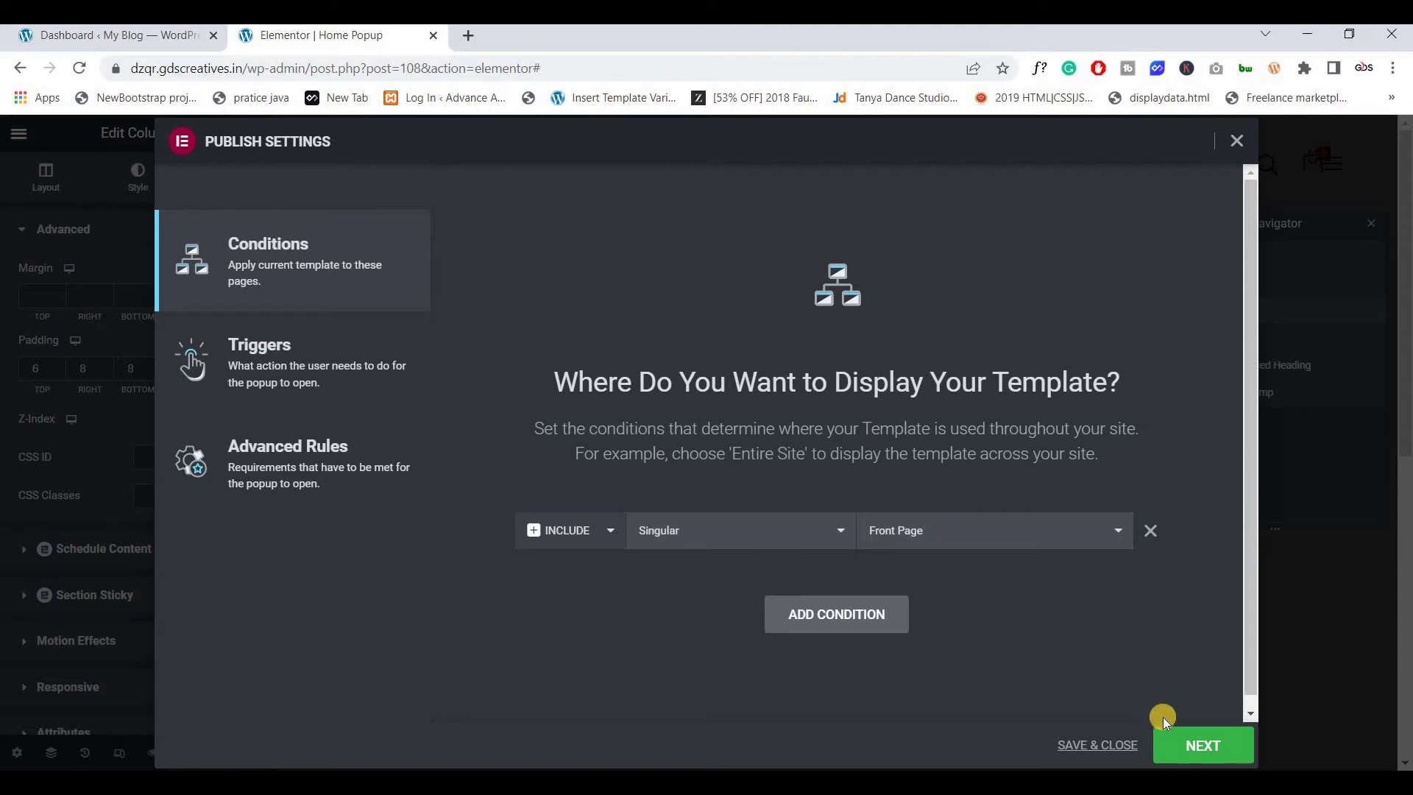
Step: Try a second display condition that includes the entire WooCommerce shop, and remove it again
left_click(1204, 745)
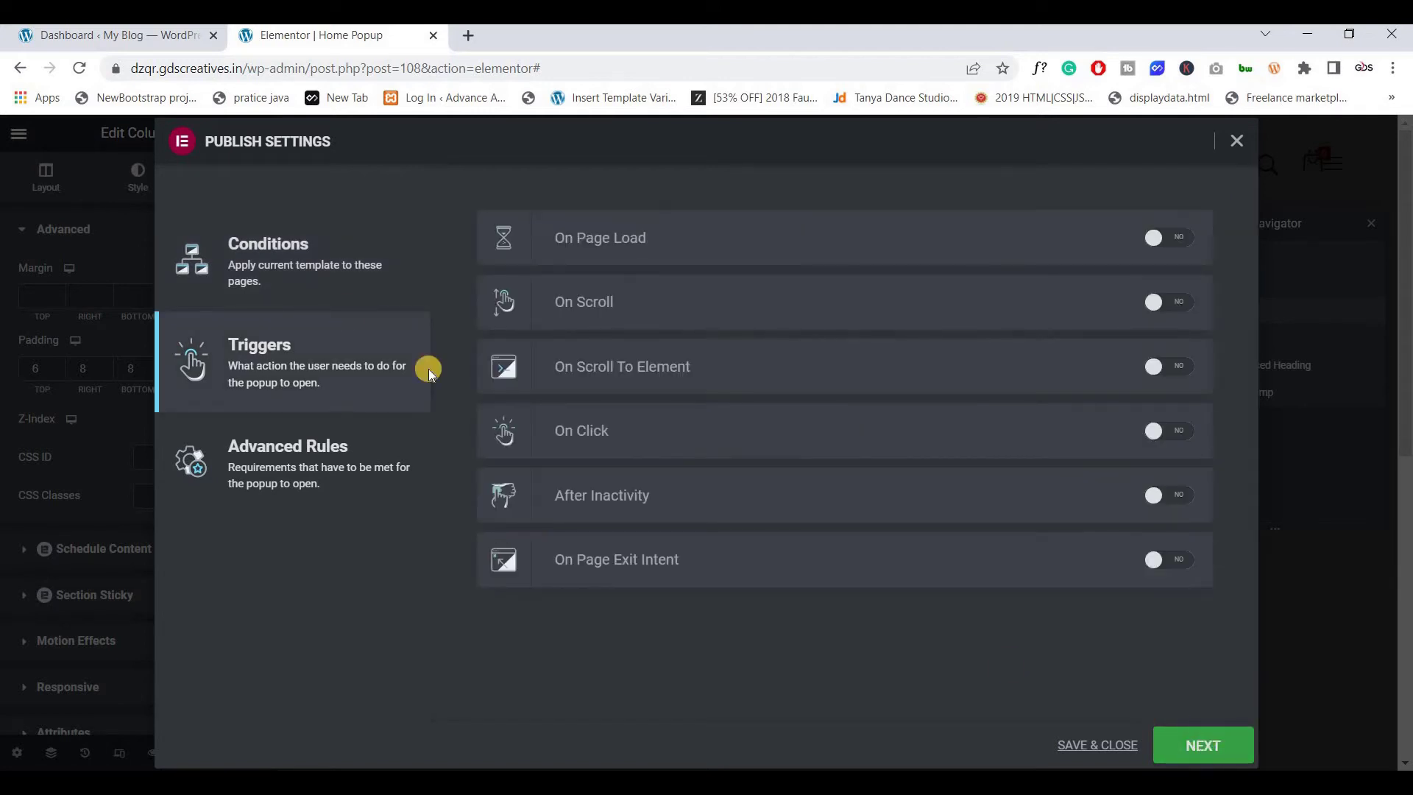
left_click(318, 280)
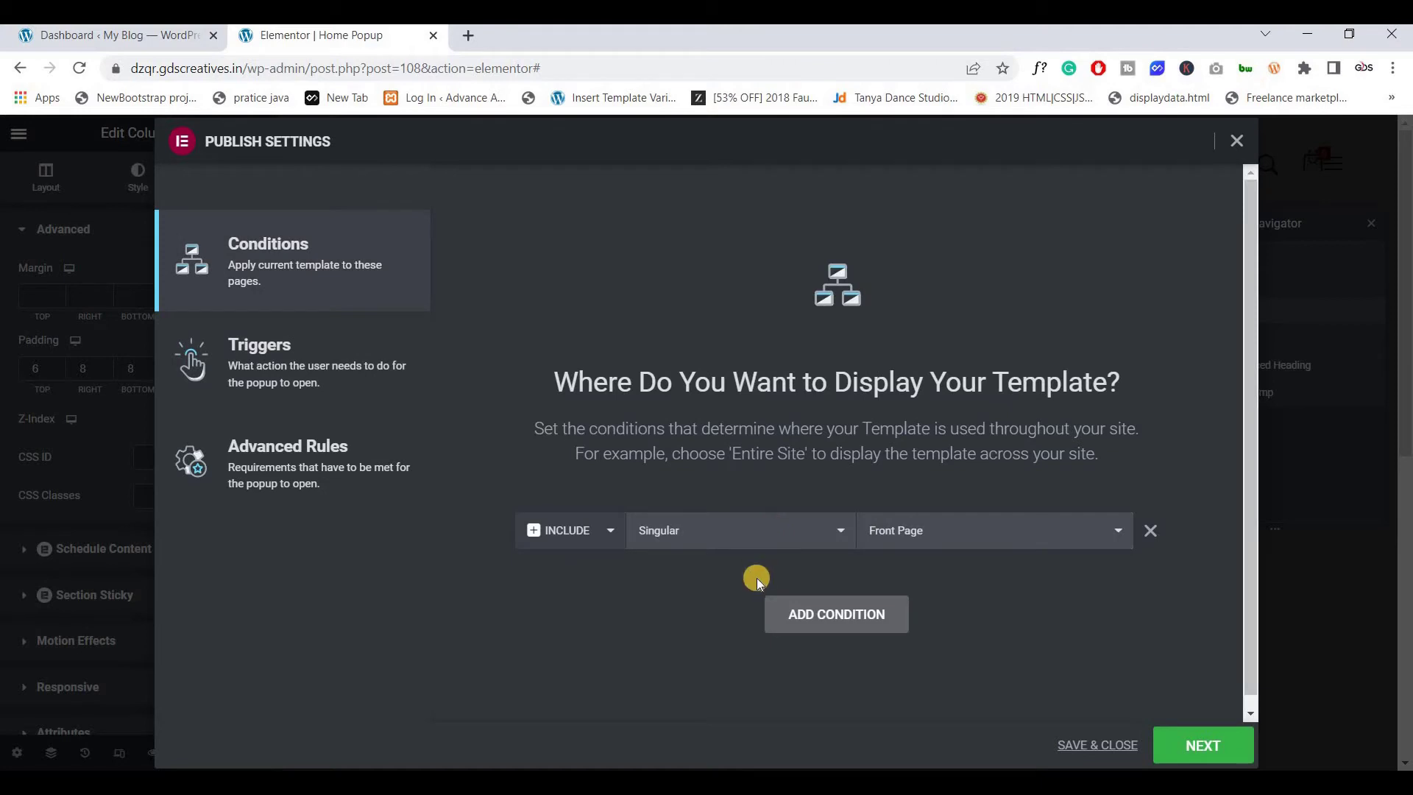
left_click(837, 633)
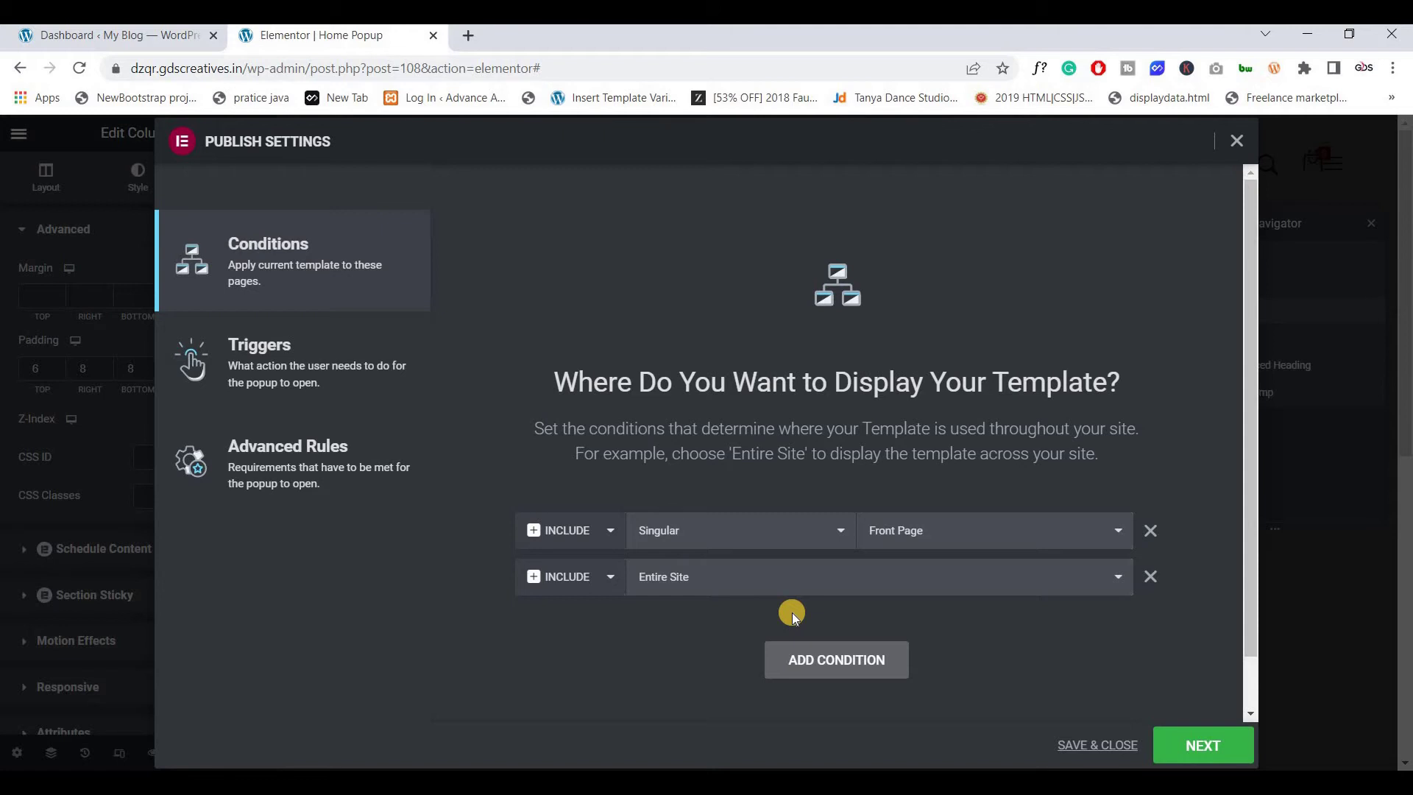
left_click(723, 593)
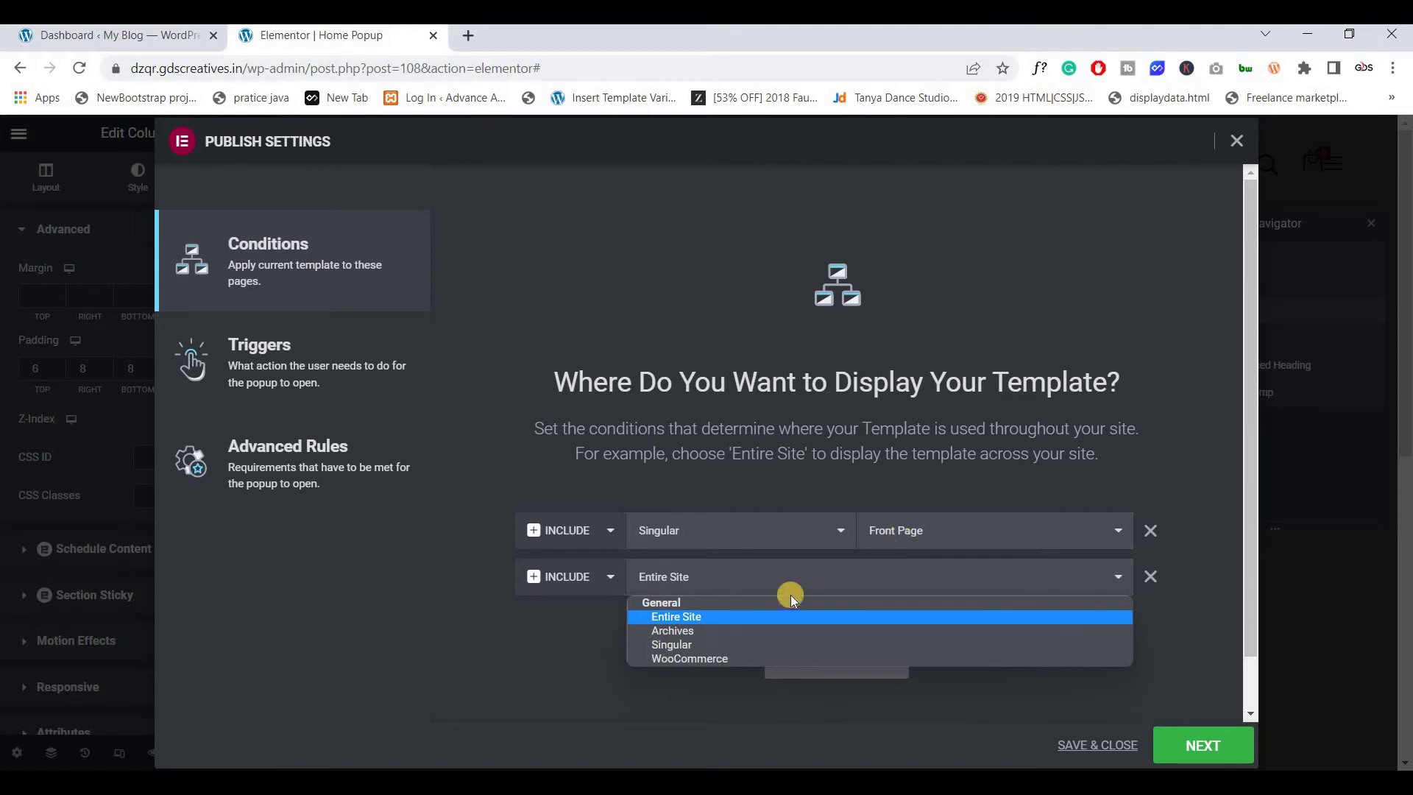
left_click(695, 658)
left_click(913, 577)
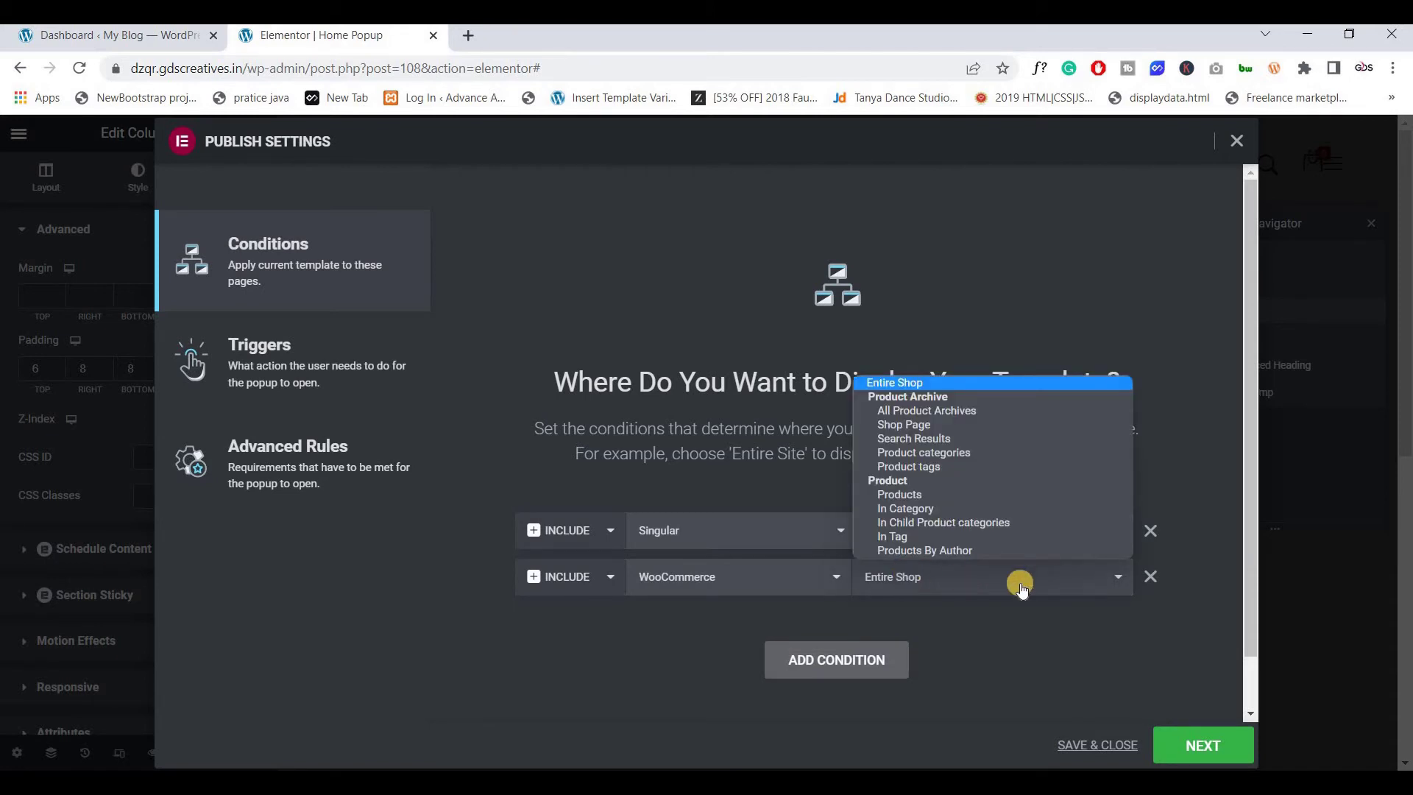
left_click(1038, 602)
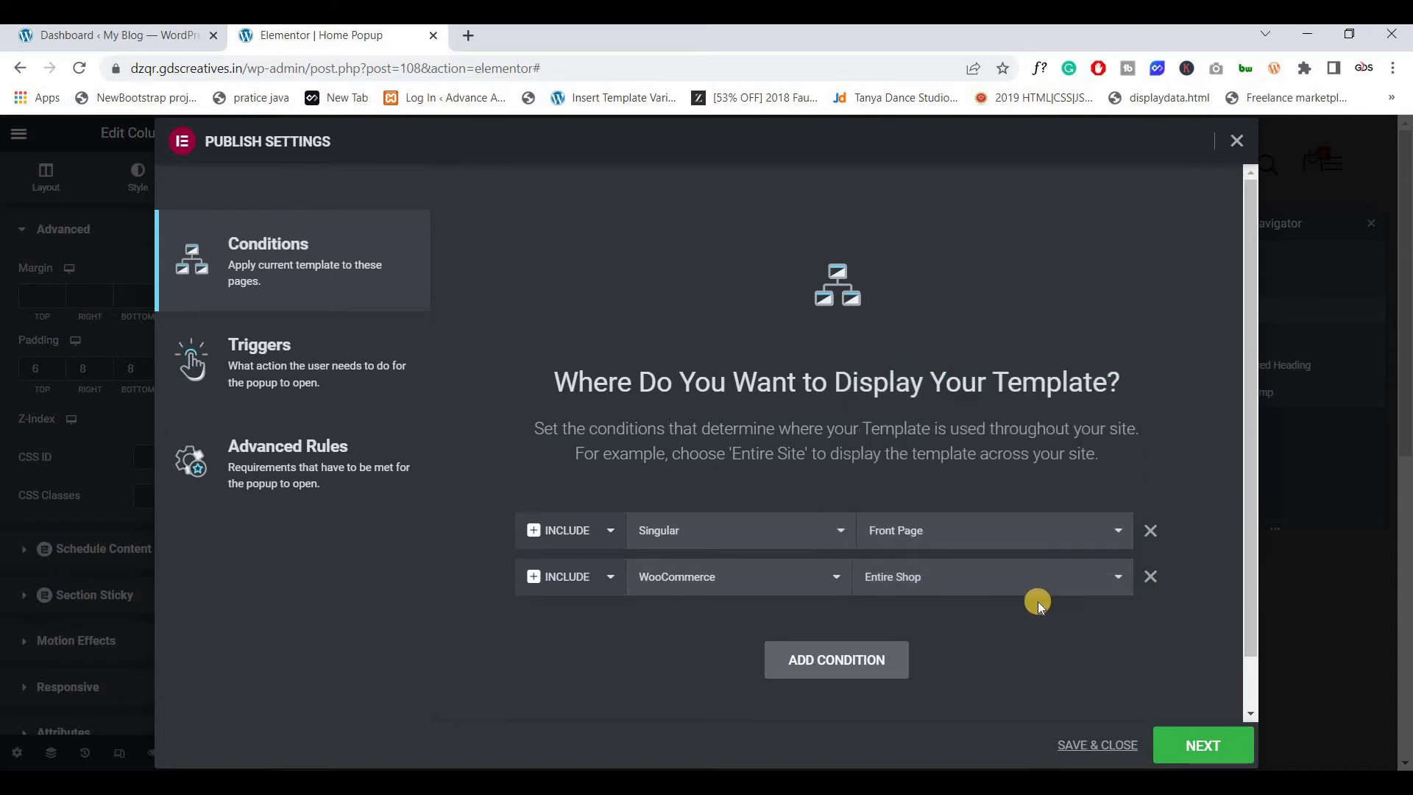
left_click(1151, 577)
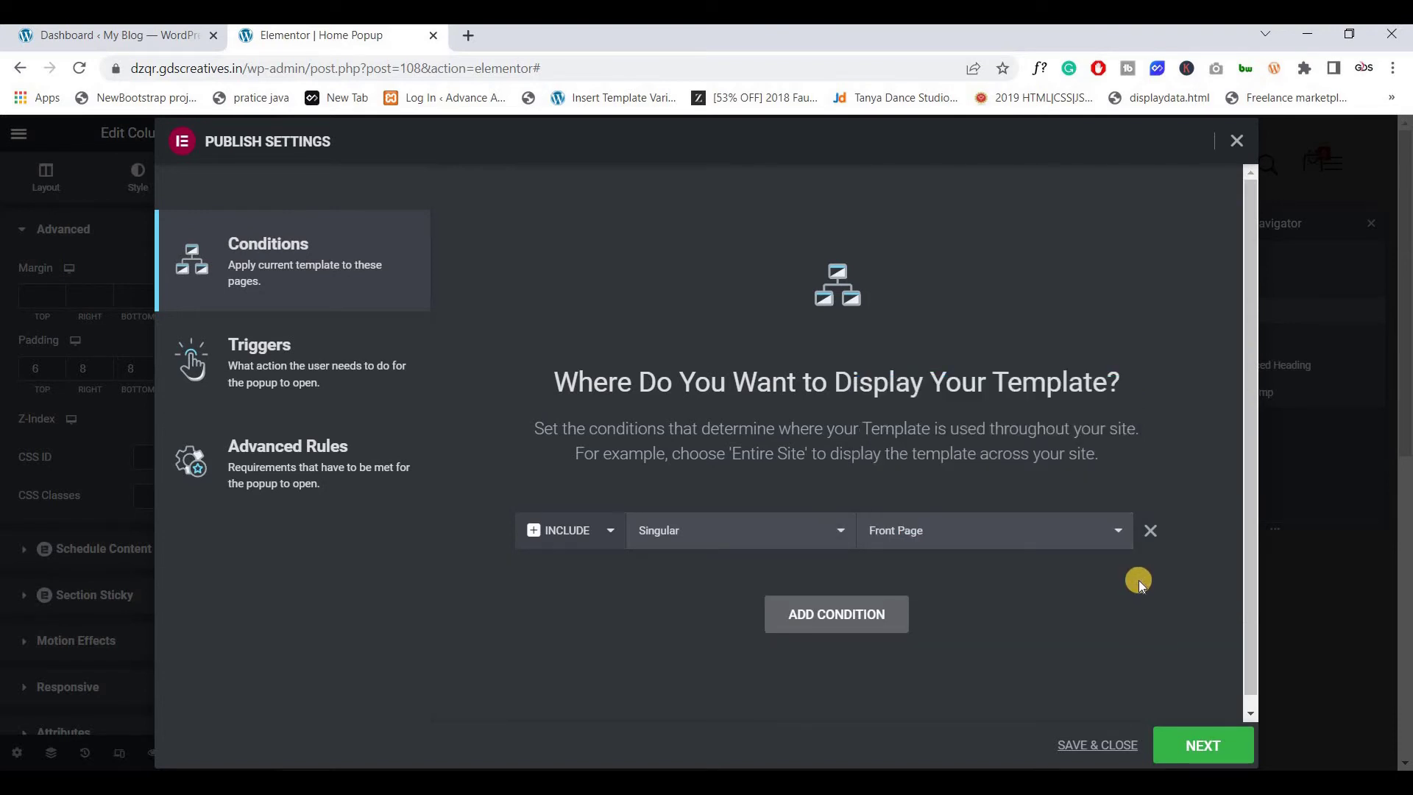
Step: Enable the On Page Load trigger within 0.3 seconds and save the publish settings to make the popup live
left_click(1185, 745)
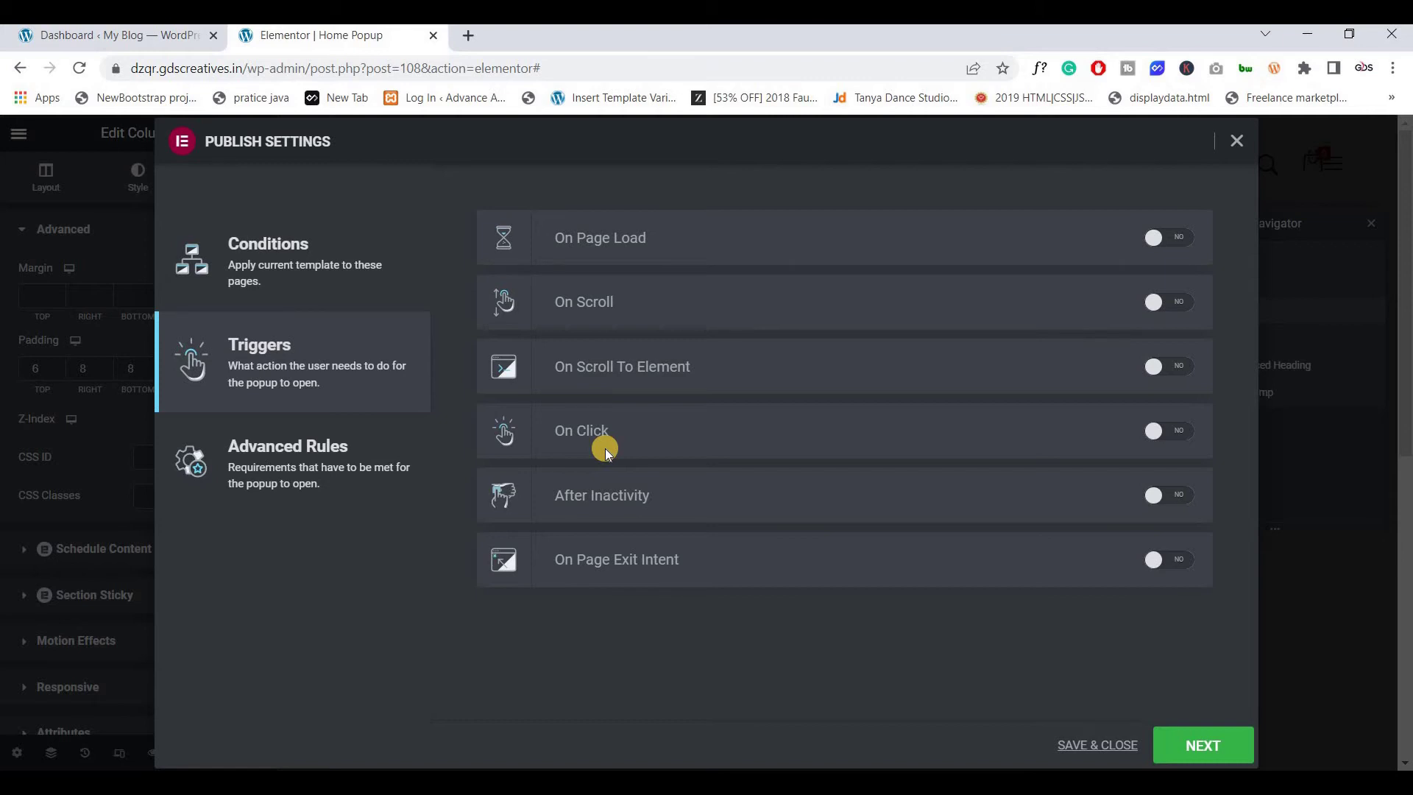
left_click(1170, 239)
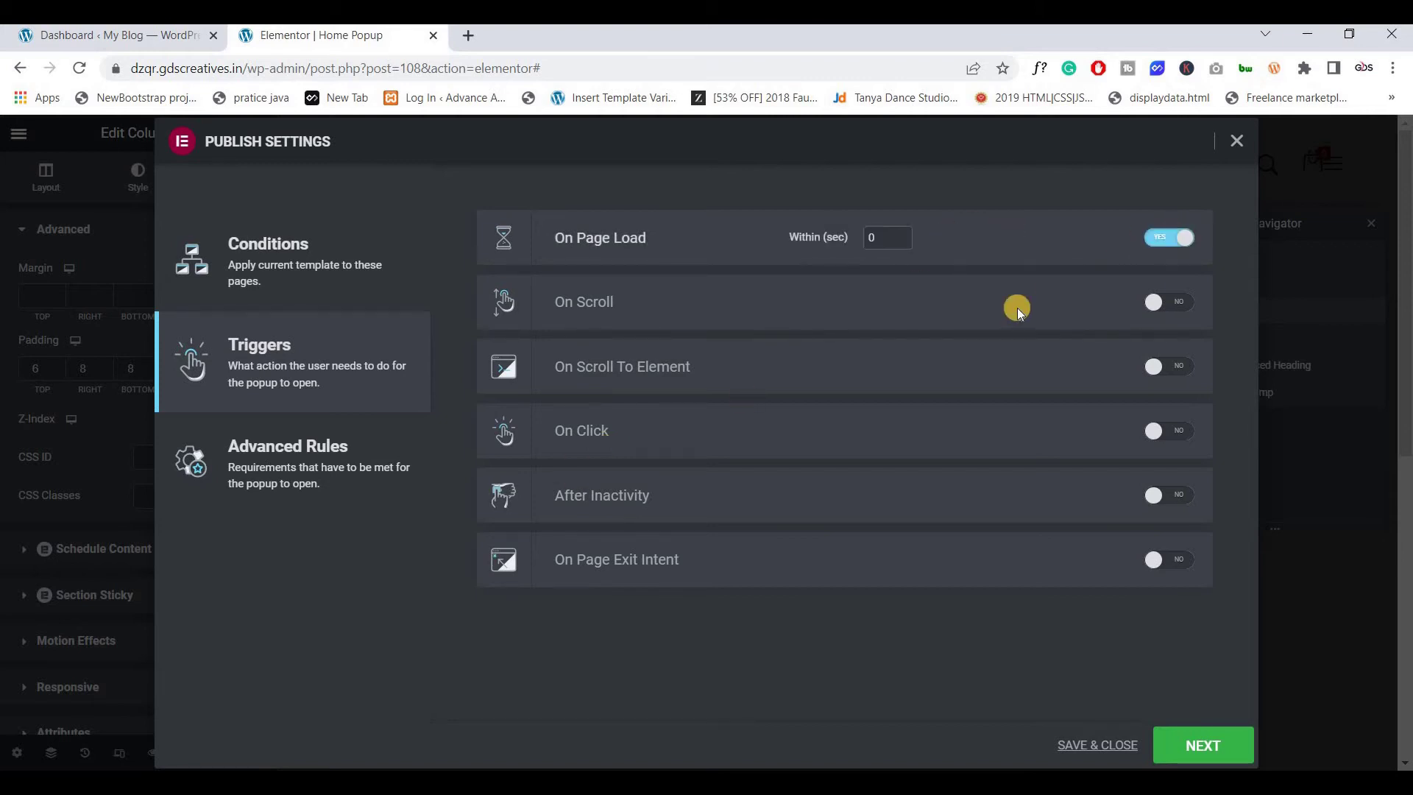
left_click(880, 244)
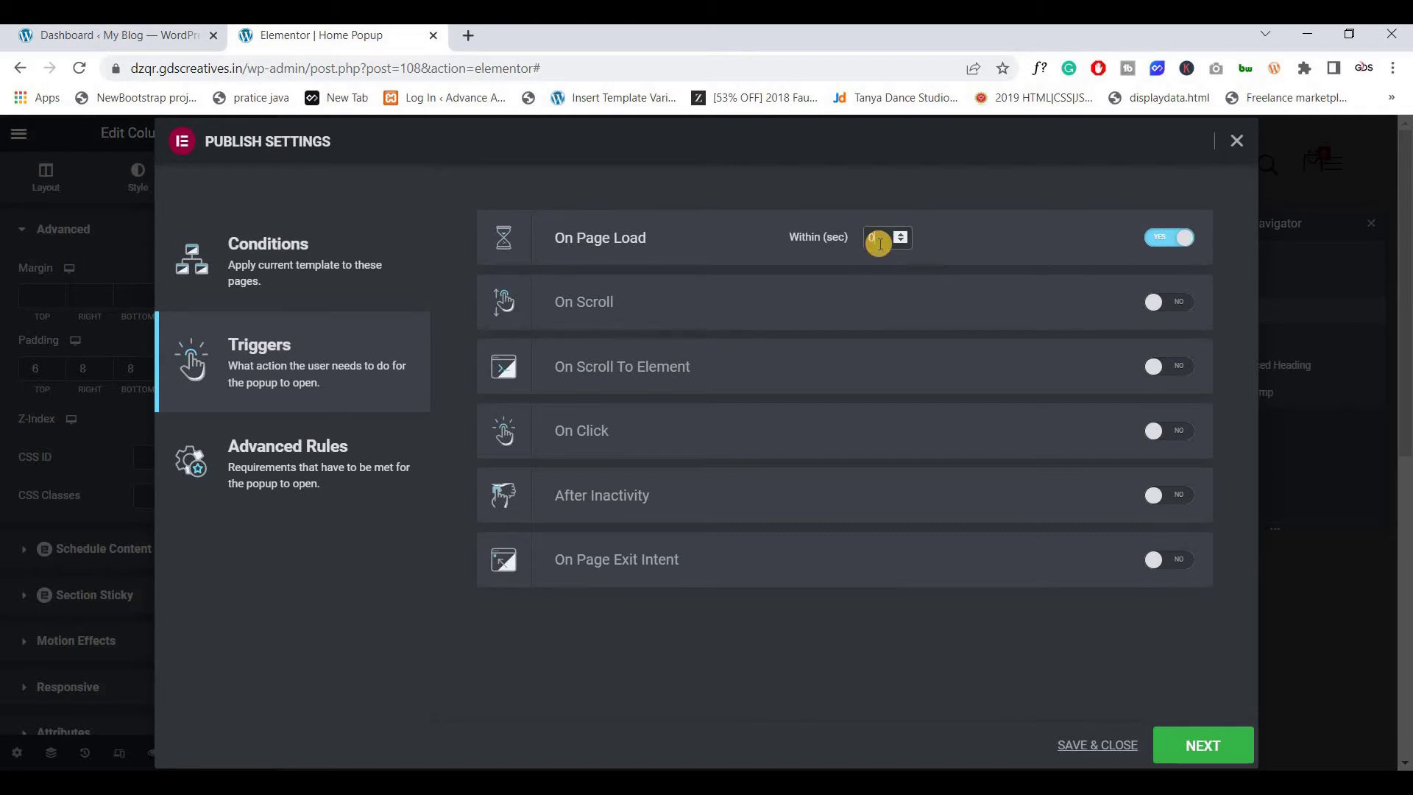
type(".3")
left_click(354, 468)
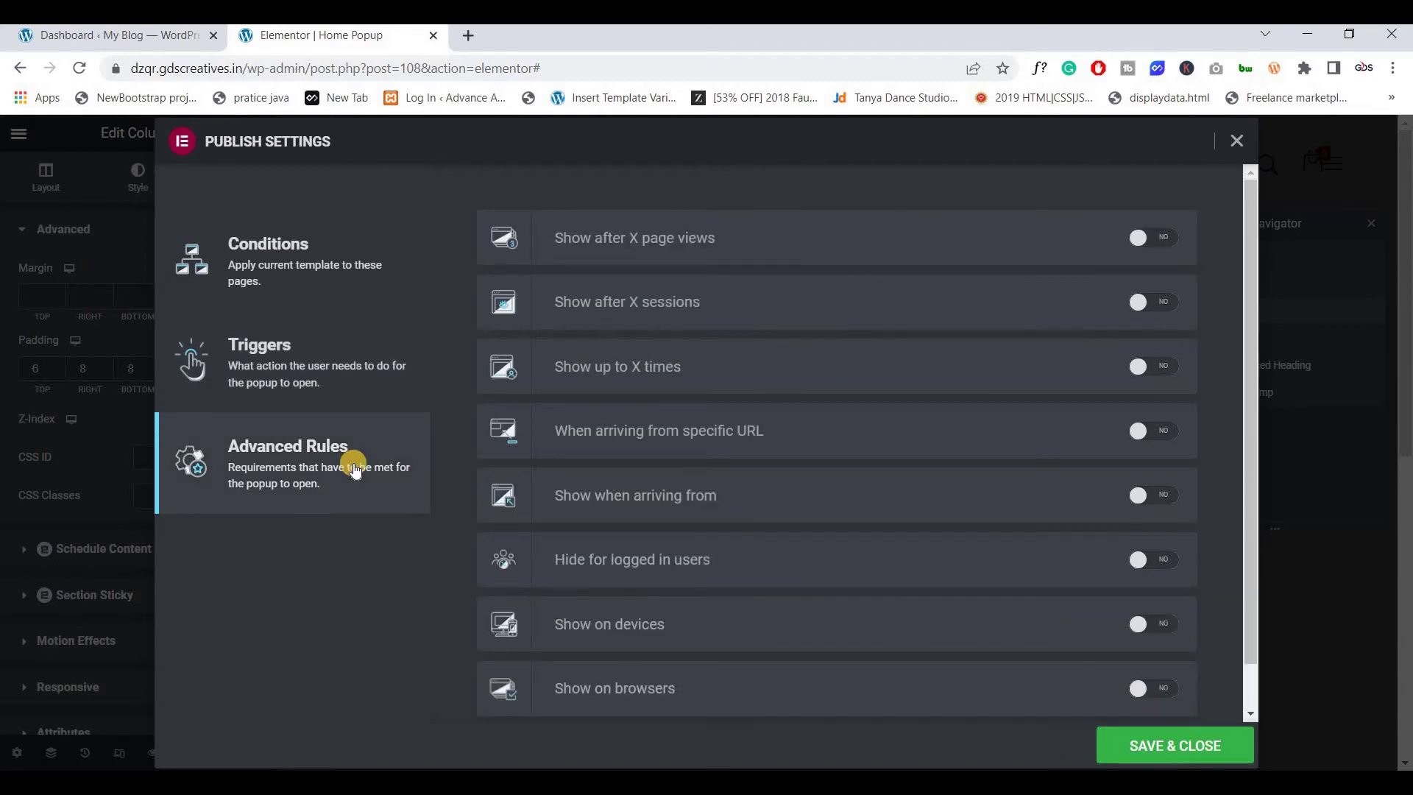
left_click(354, 375)
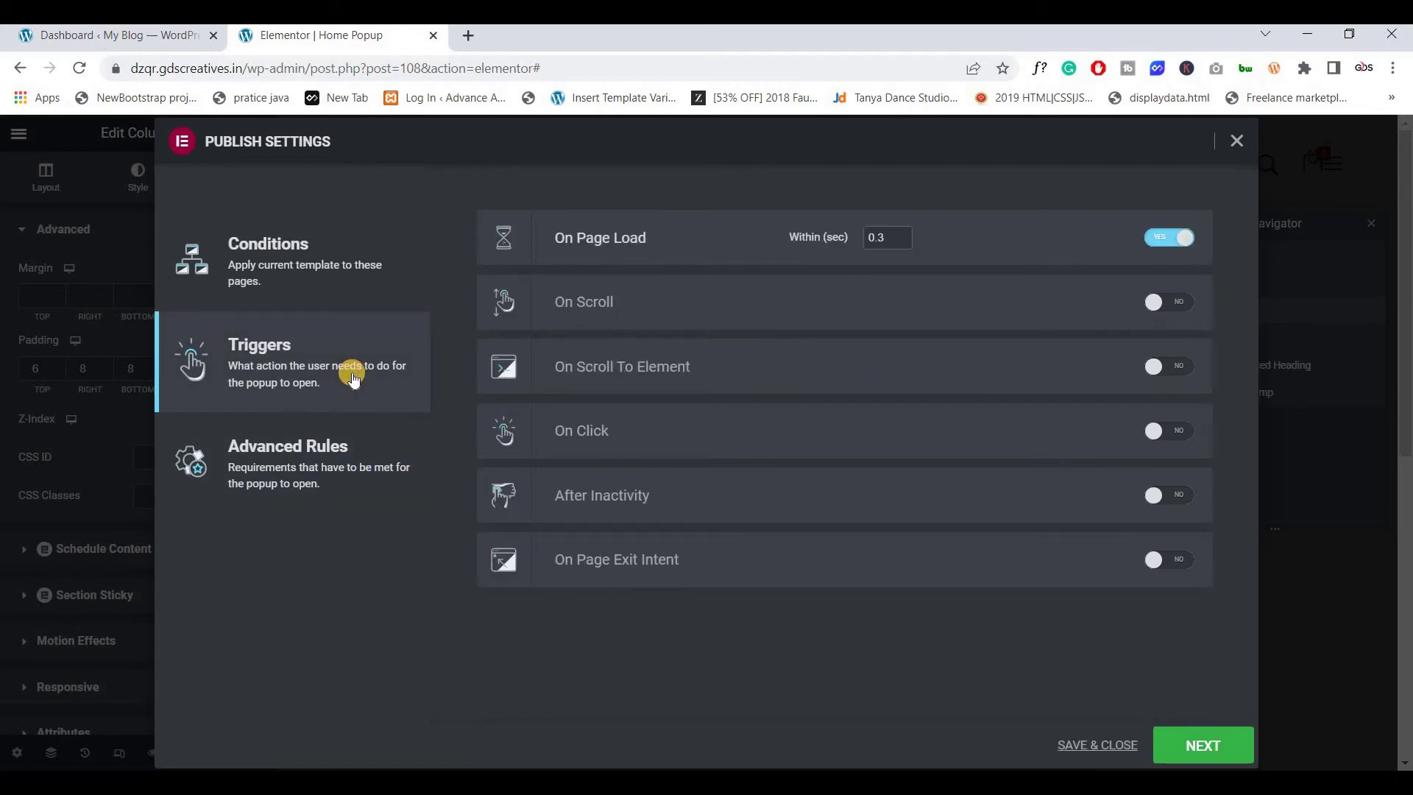
left_click(1181, 750)
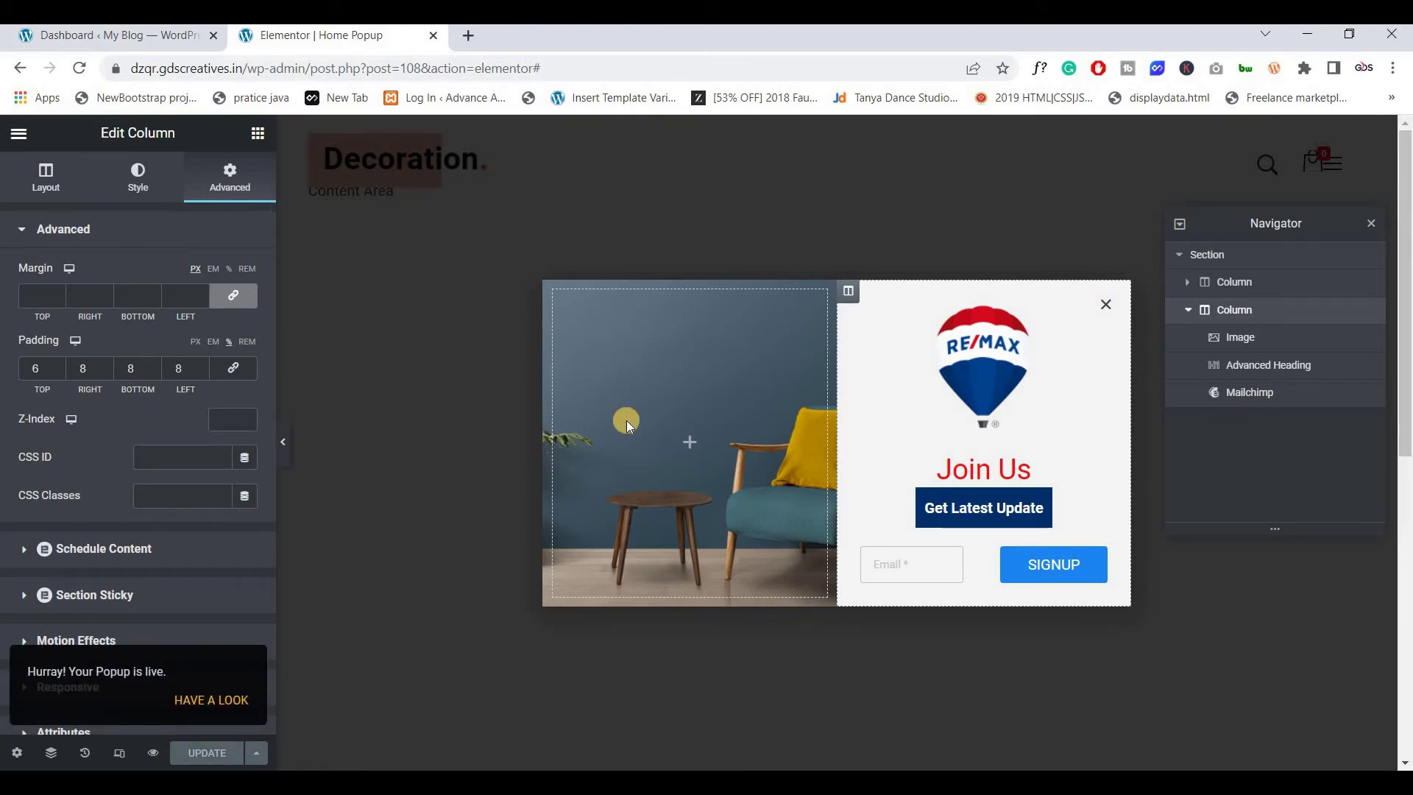
Step: Open dzqr.gdscreatives.in in an incognito window to check the popup on the home page, and close the popup
key("ctrl+shift+n")
type("dzqr.gdscreatives.in")
key("Return")
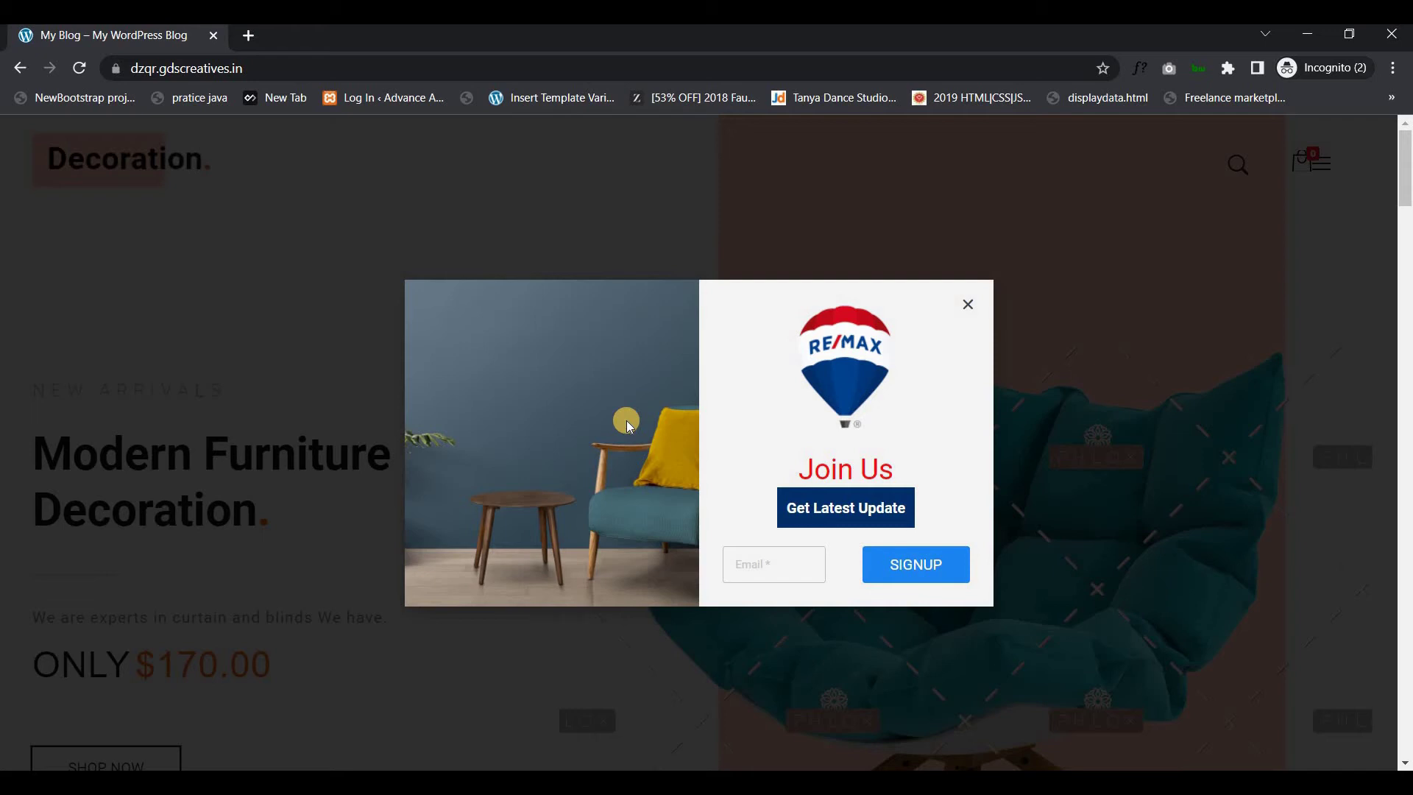
left_click(970, 306)
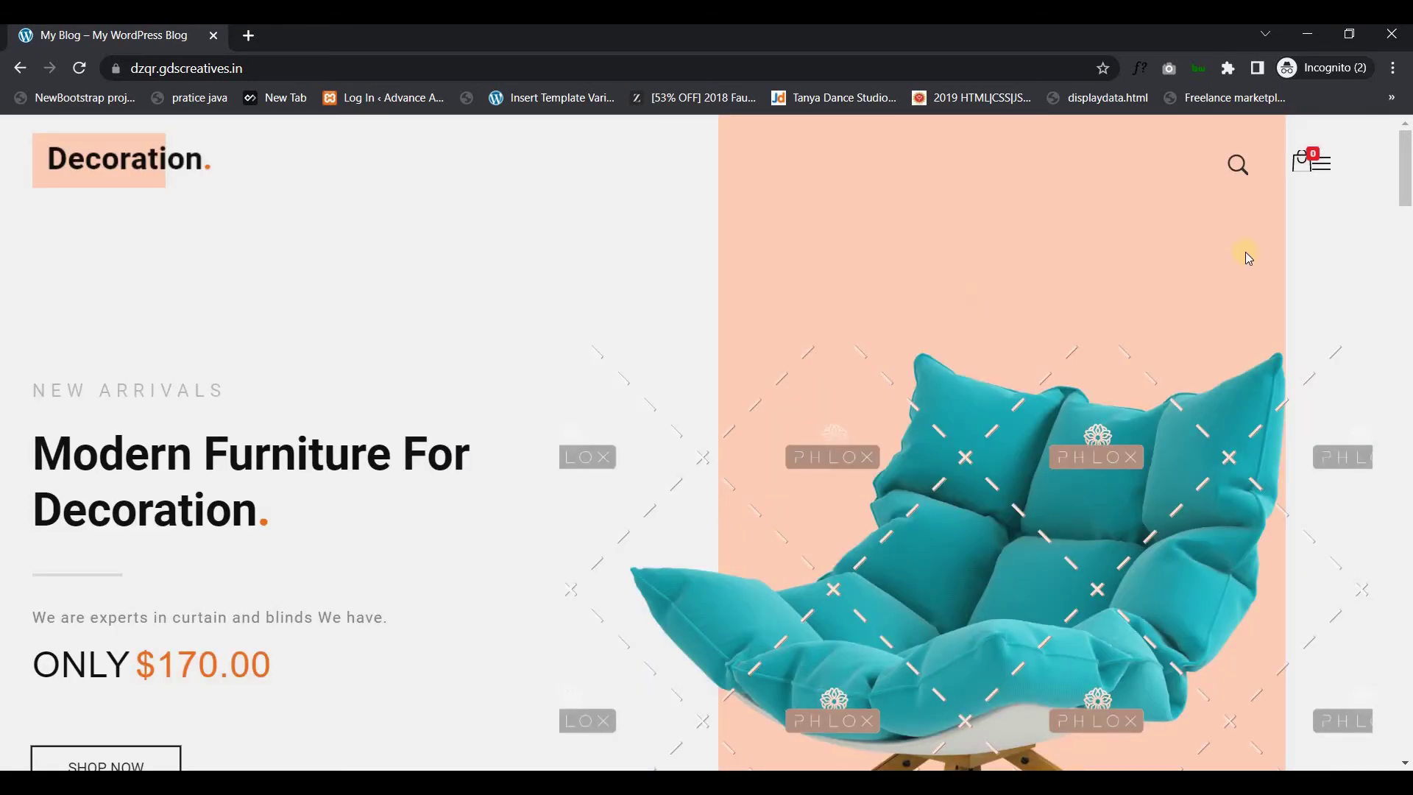
Step: Visit the site's shop page and return to the home page to check where the popup appears, closing it again
left_click(1324, 173)
left_click(712, 403)
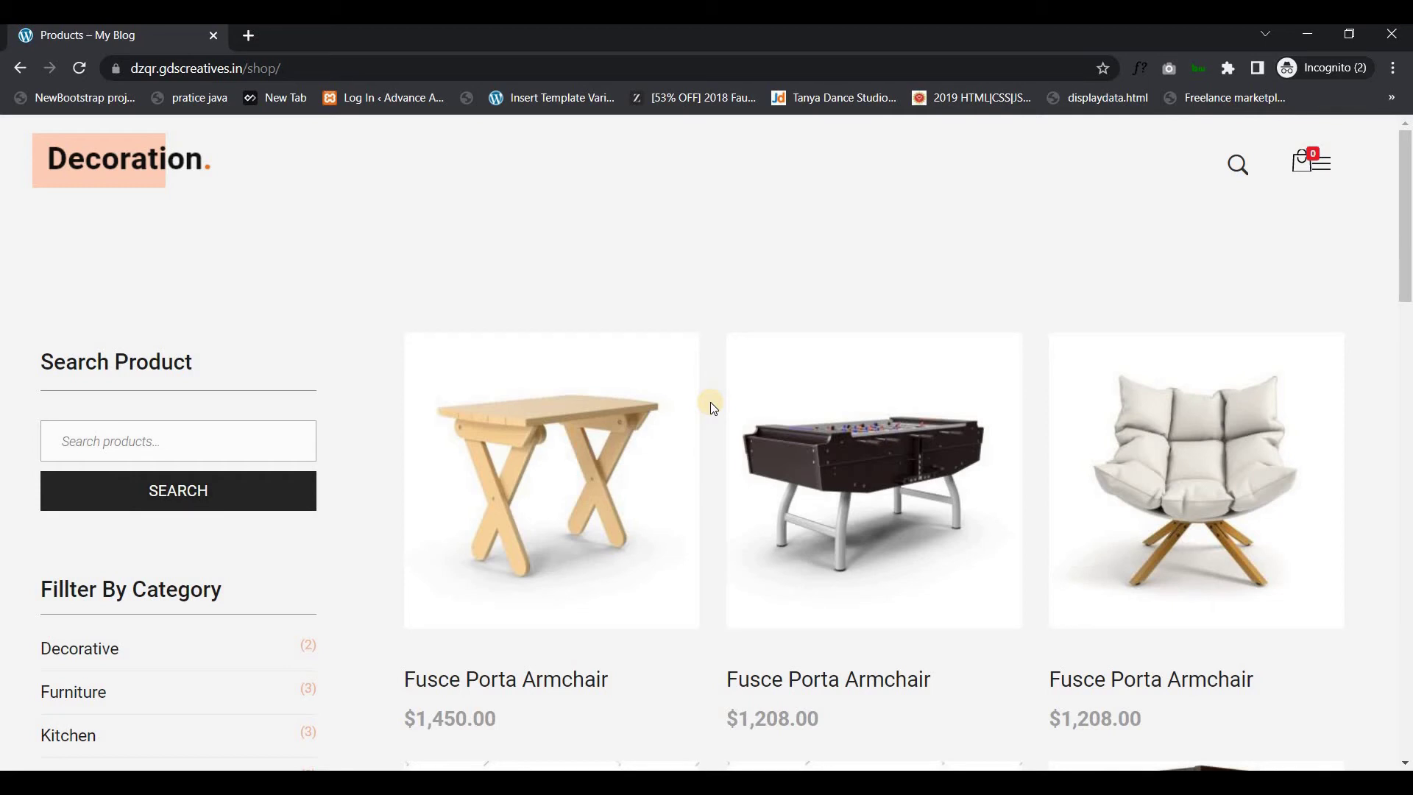
left_click(228, 288)
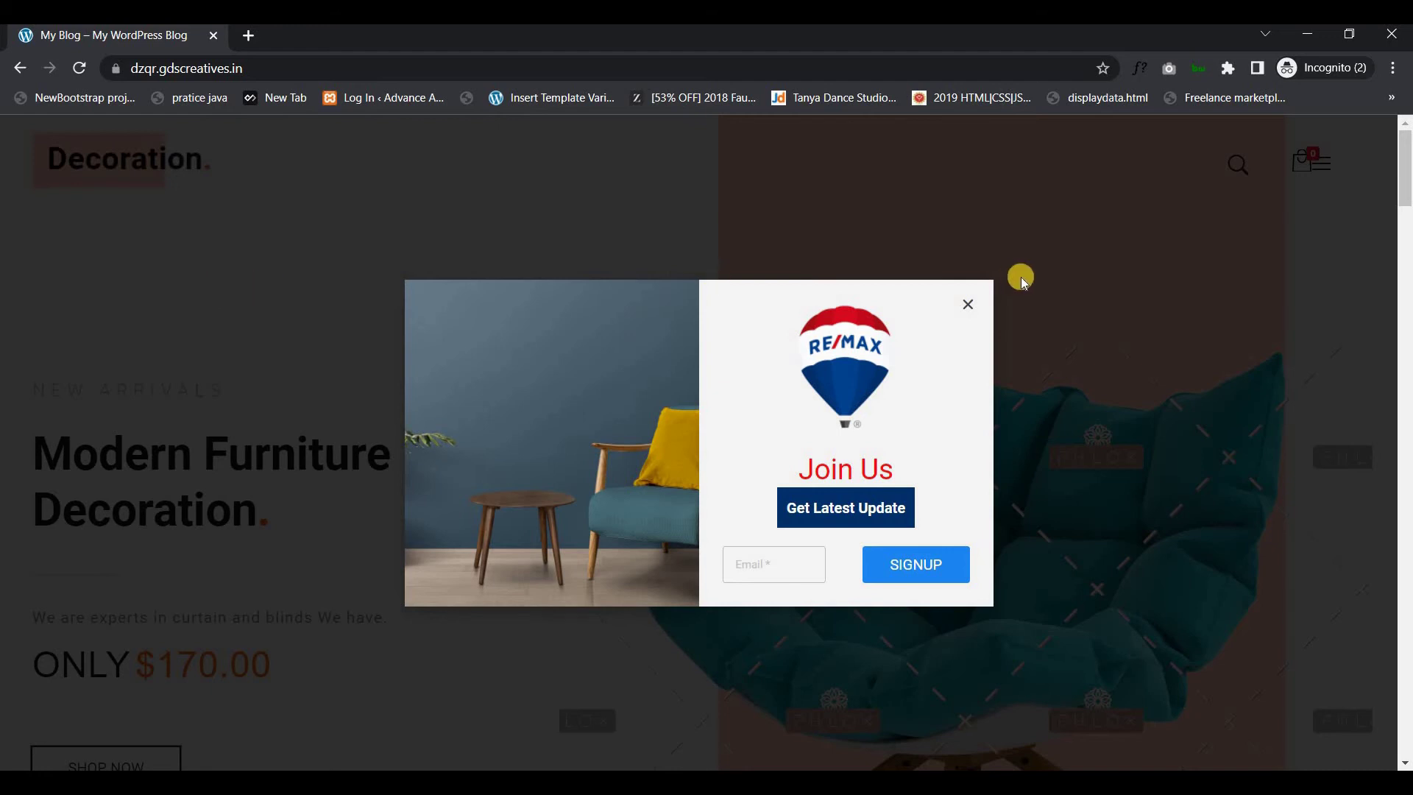
left_click(967, 303)
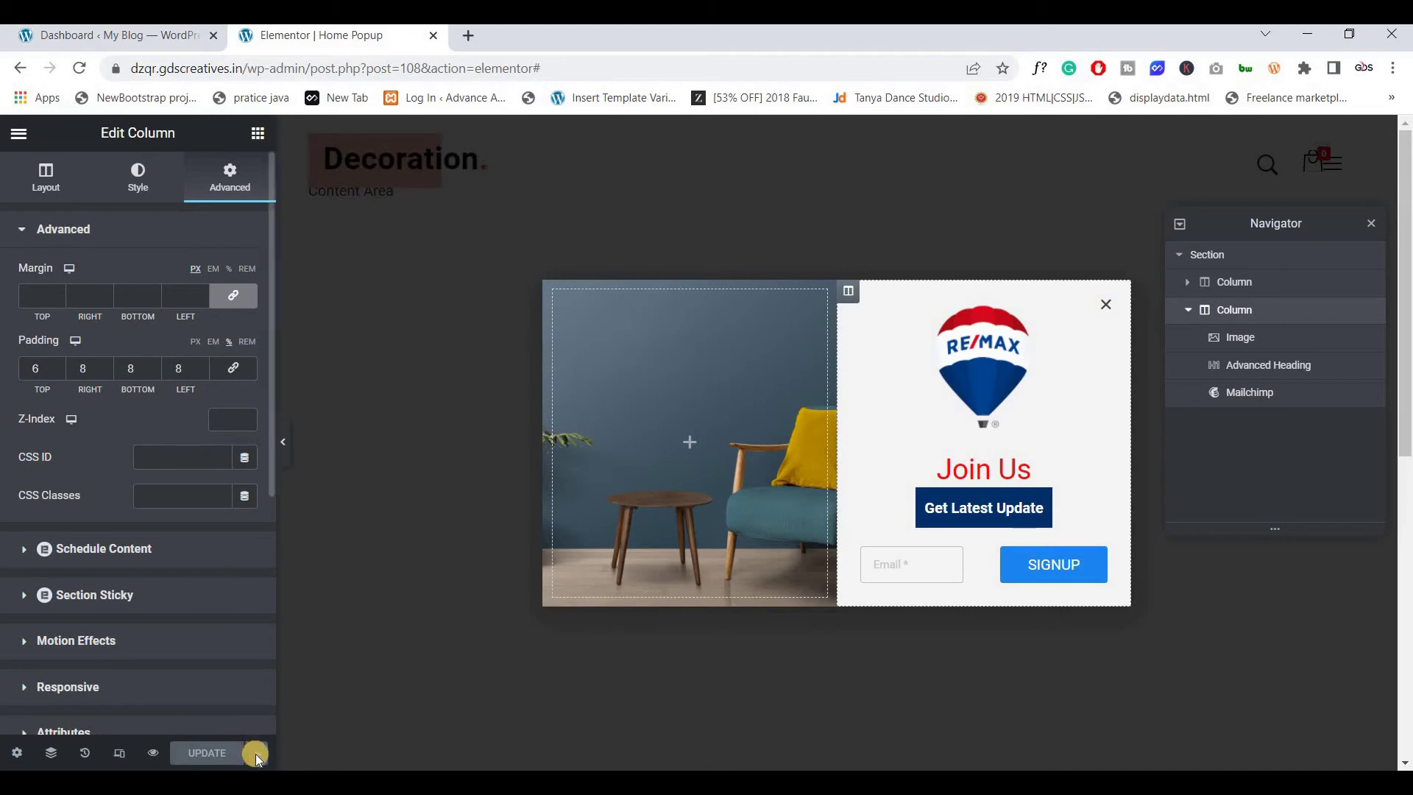
Step: Return to the popup editor and open the popup's advanced rules
left_click(259, 753)
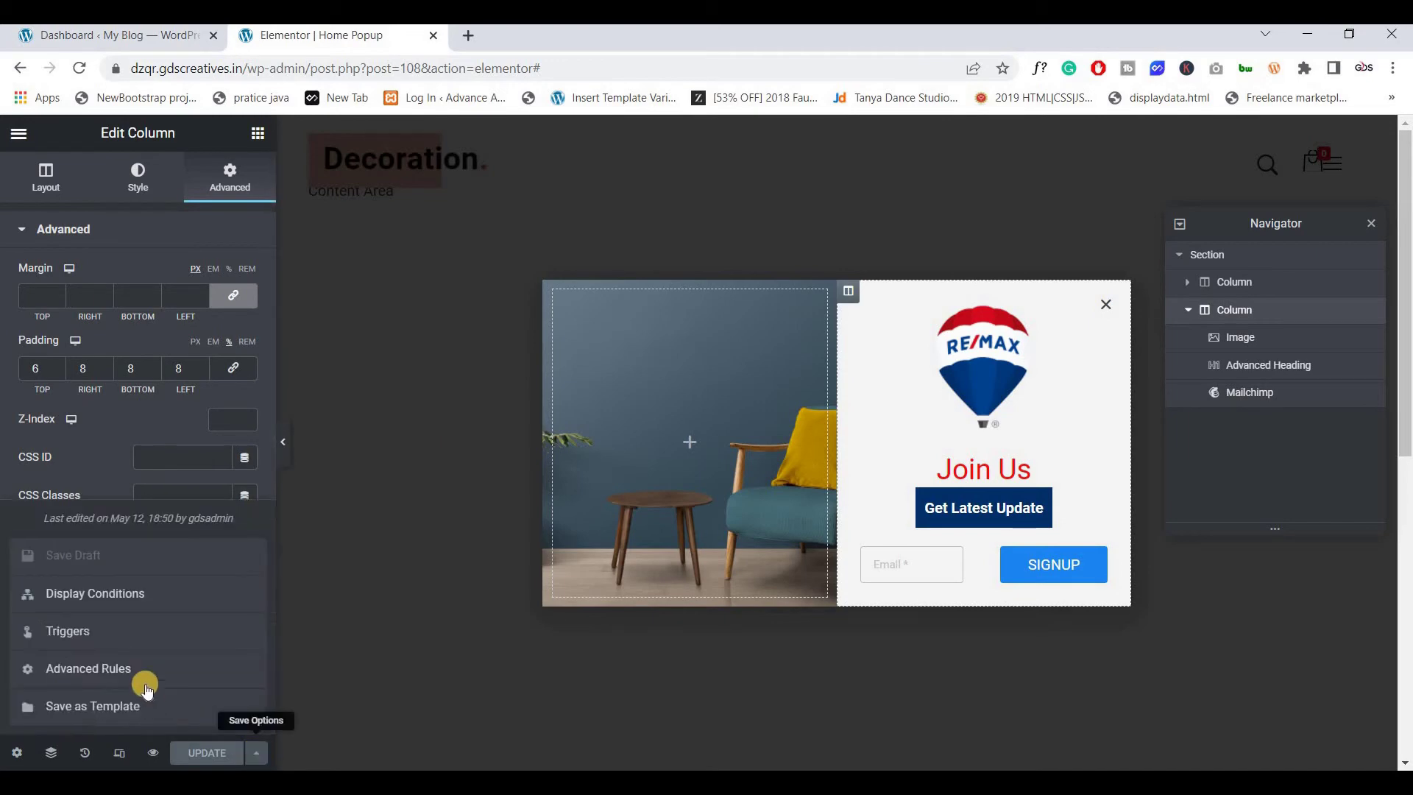
left_click(125, 668)
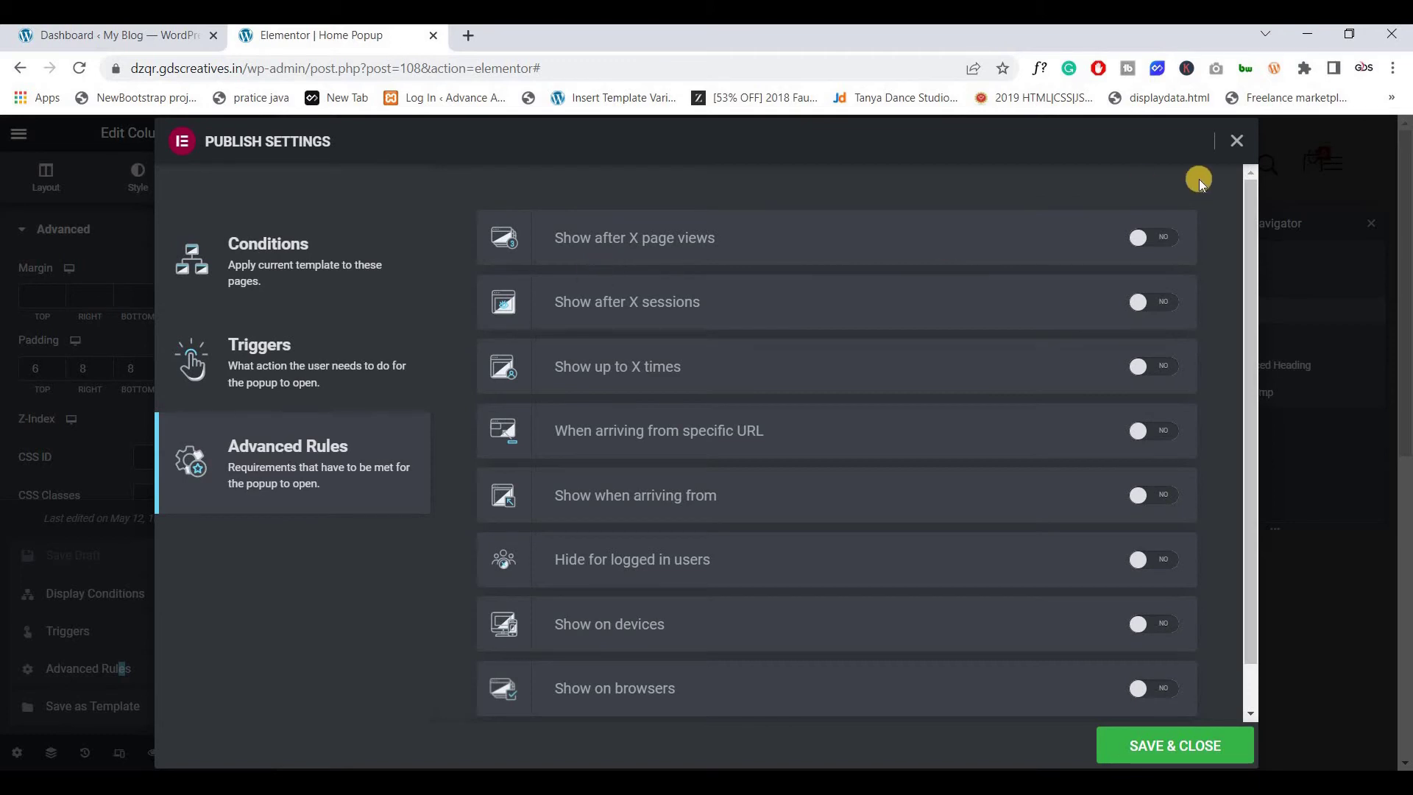
Step: Try the rules for page views, devices and browsers, switching each one off again
left_click(1153, 239)
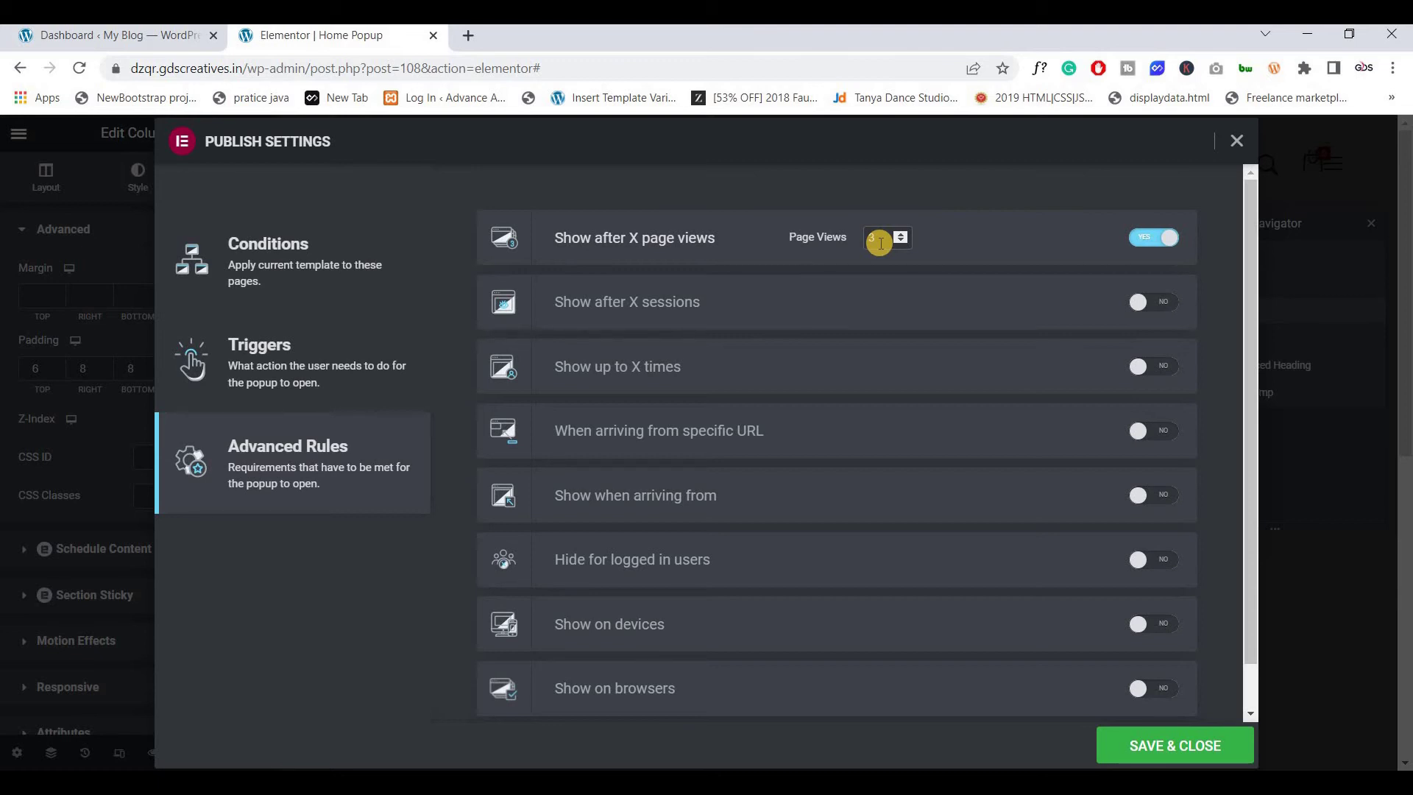
left_click(1137, 235)
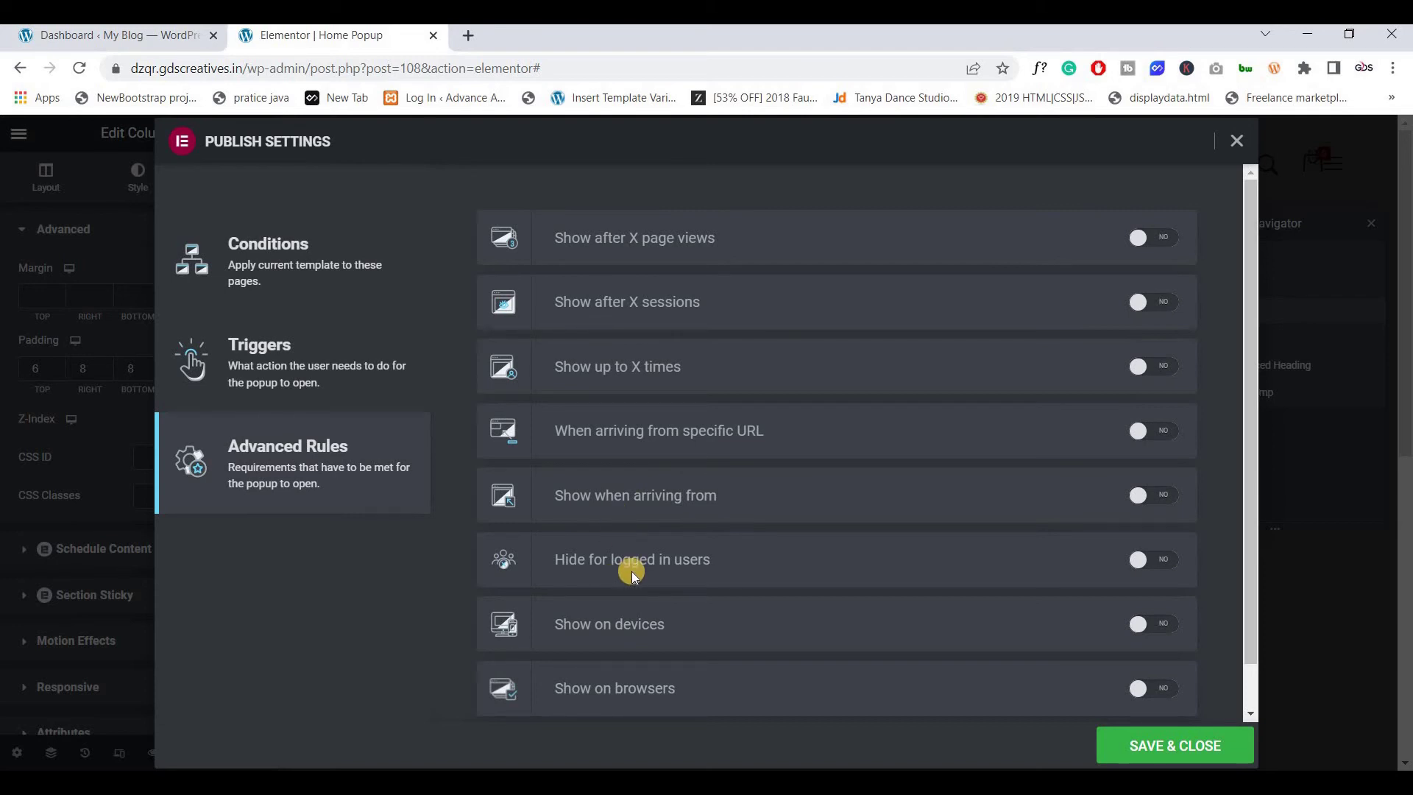
scroll(630, 582, "down", 1)
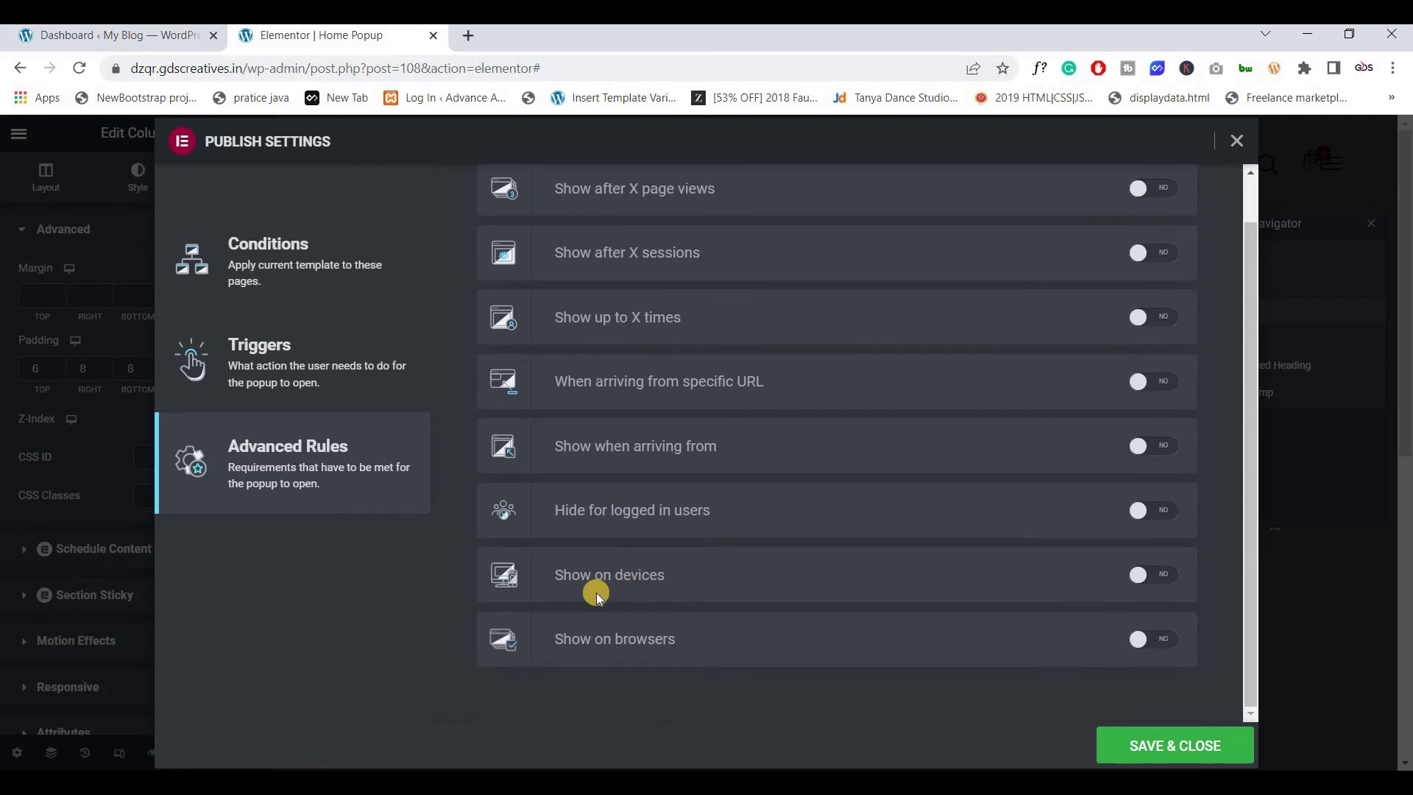
left_click(1157, 575)
left_click(1157, 575)
left_click(1160, 639)
left_click(1161, 640)
scroll(638, 307, "up", 1)
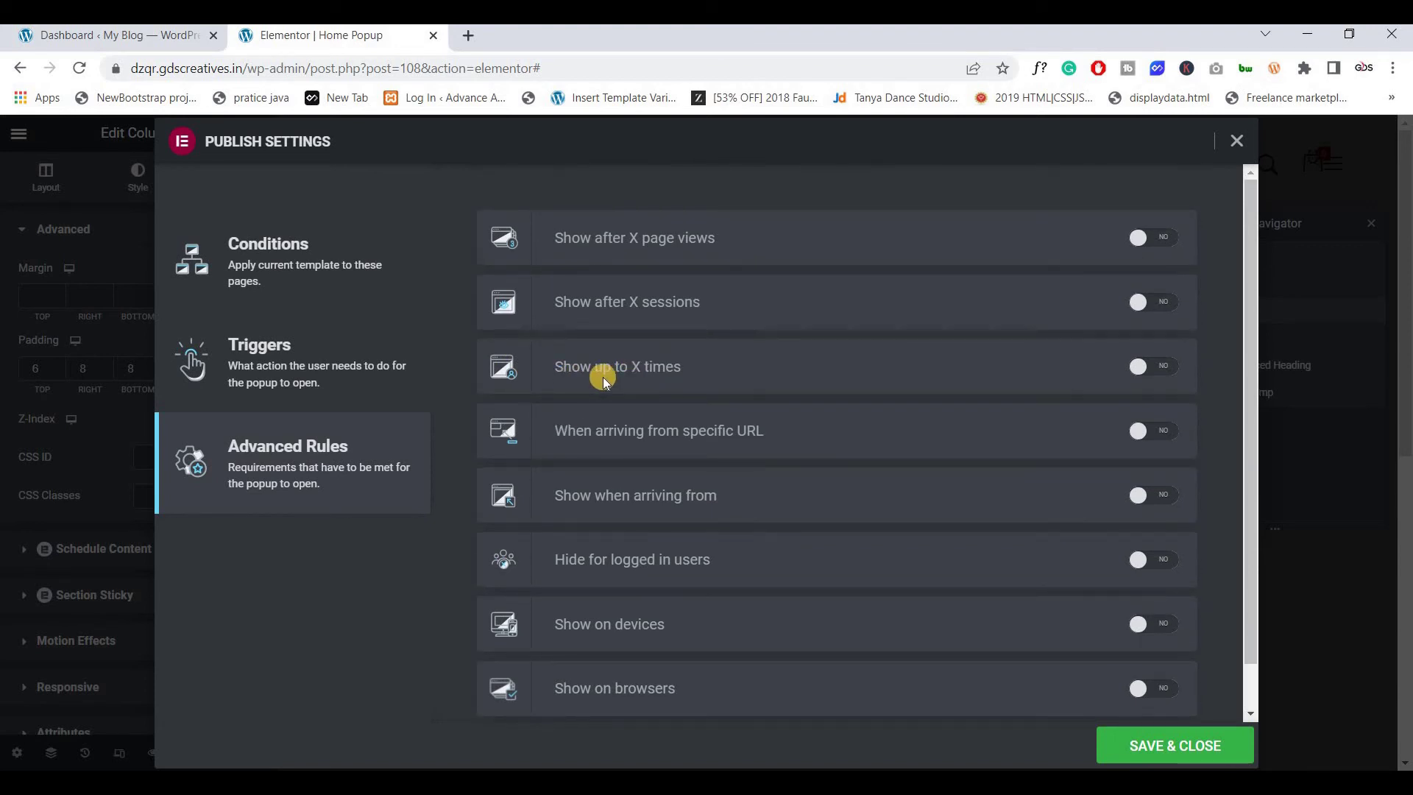
Step: Enable the Show up to X times rule with 1 time counted On Close, and save the publish settings
left_click(1150, 365)
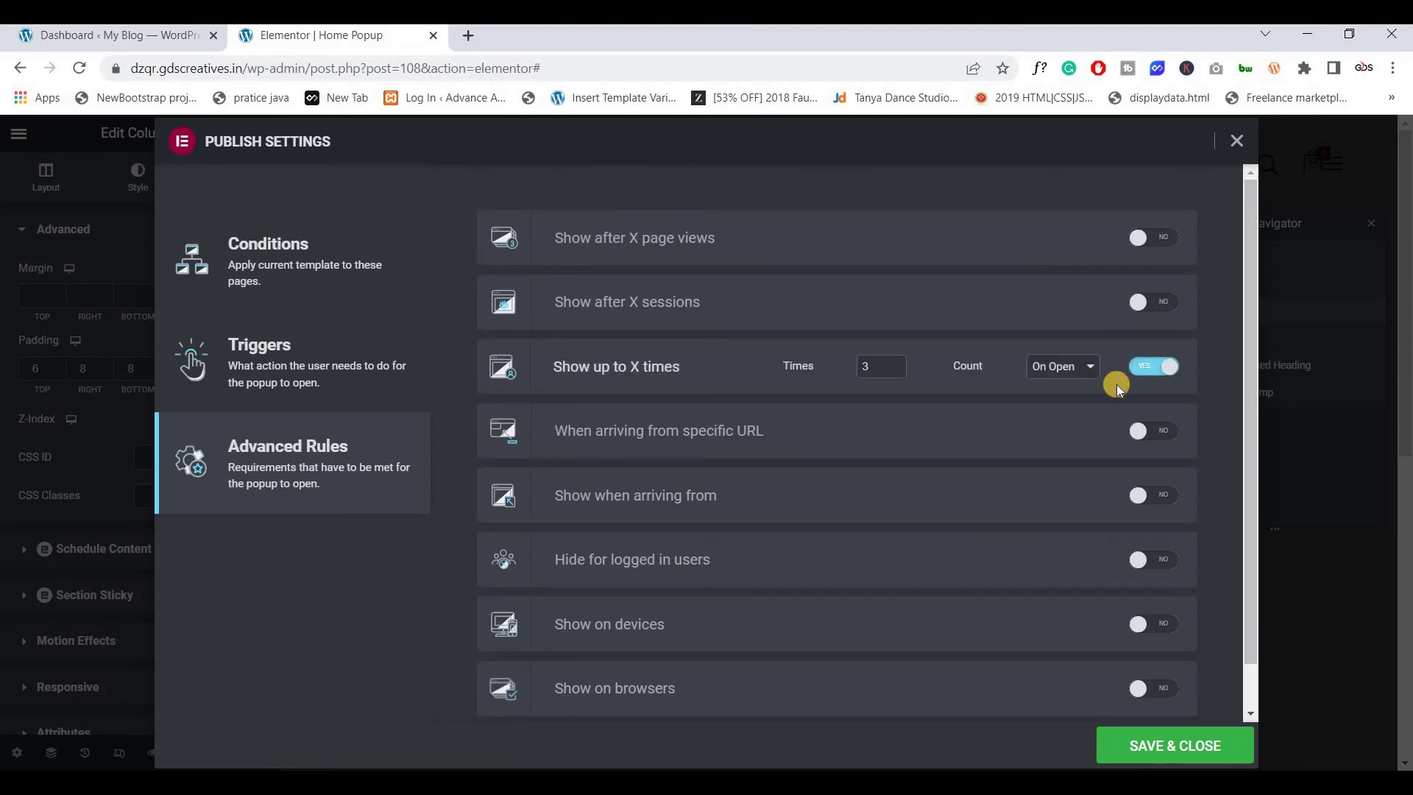
left_click(869, 367)
left_click(1057, 380)
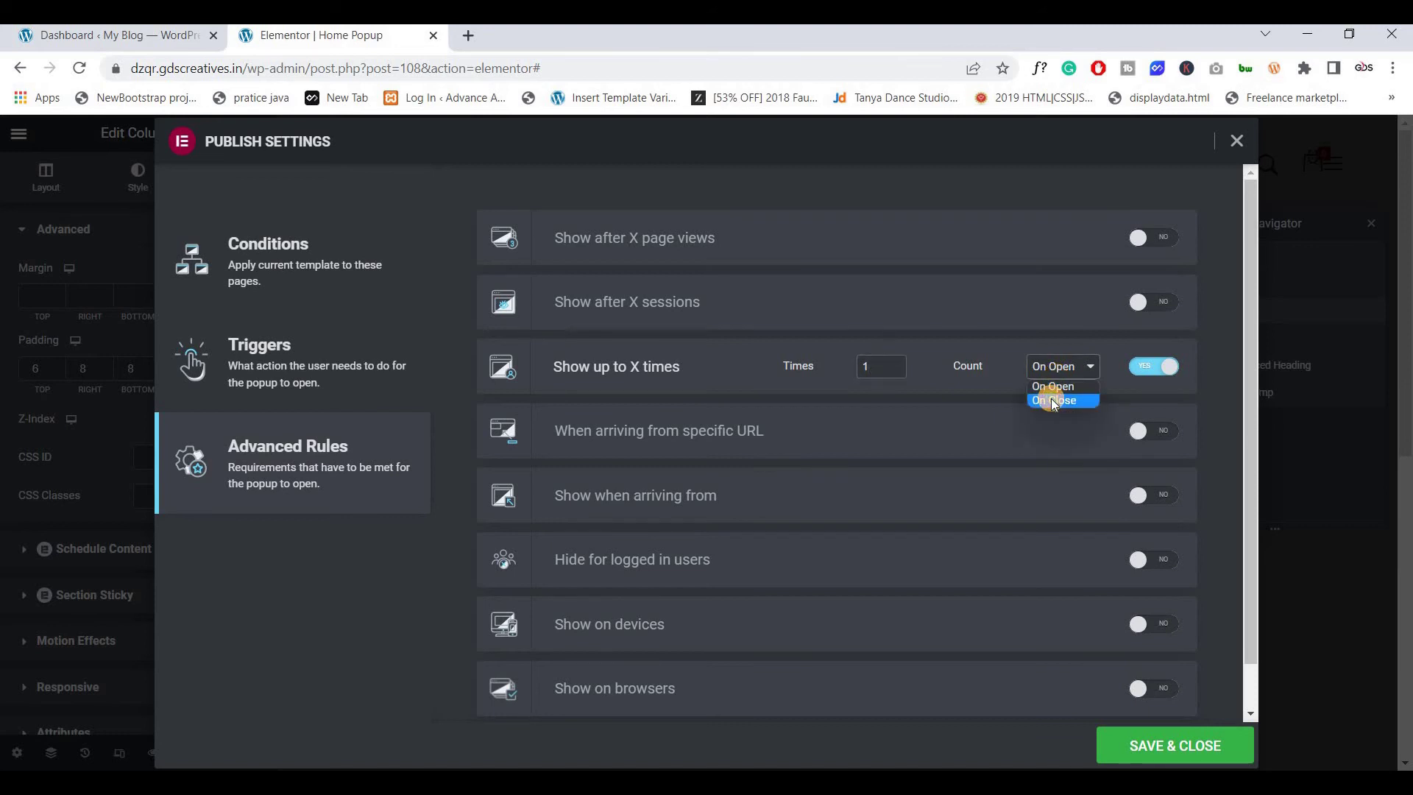
left_click(1051, 399)
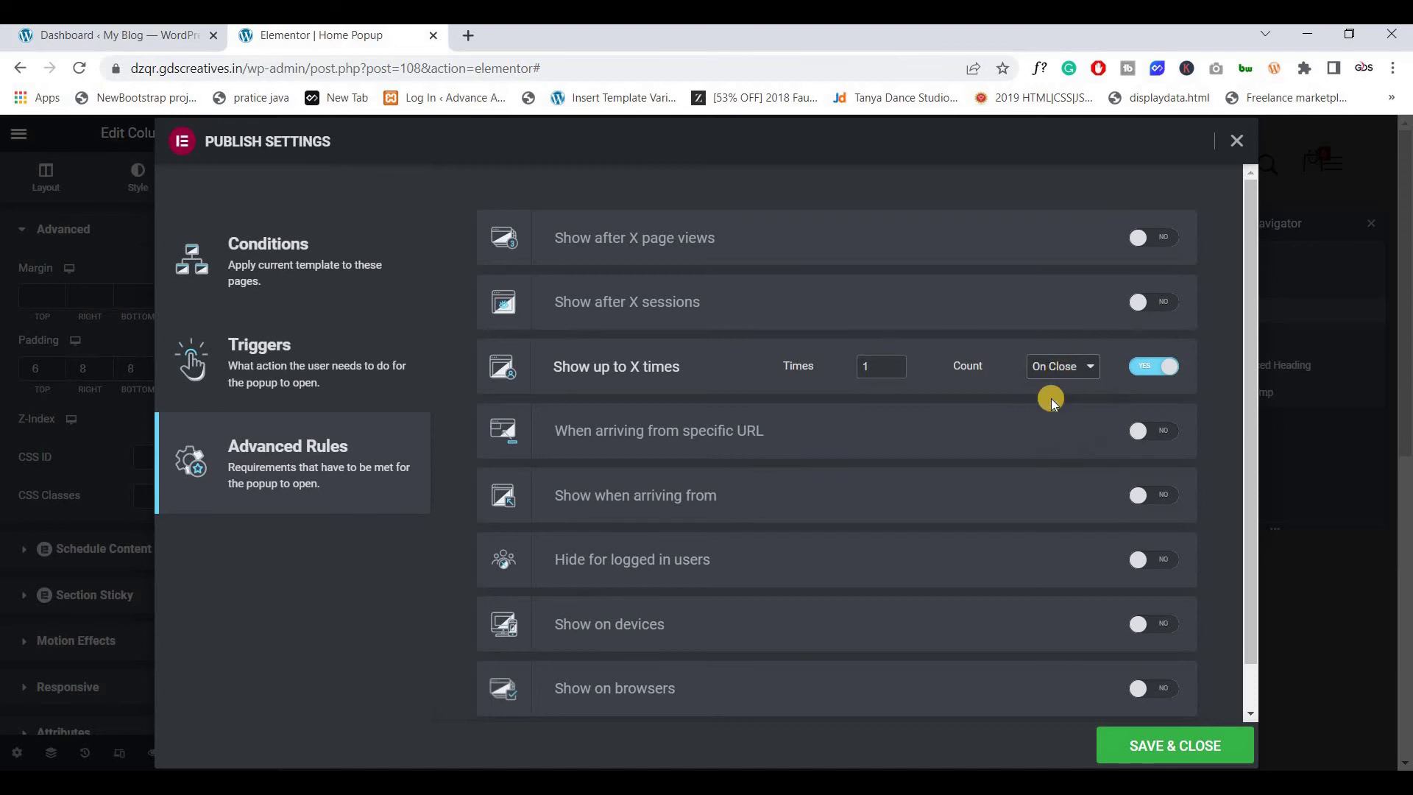
left_click(1127, 742)
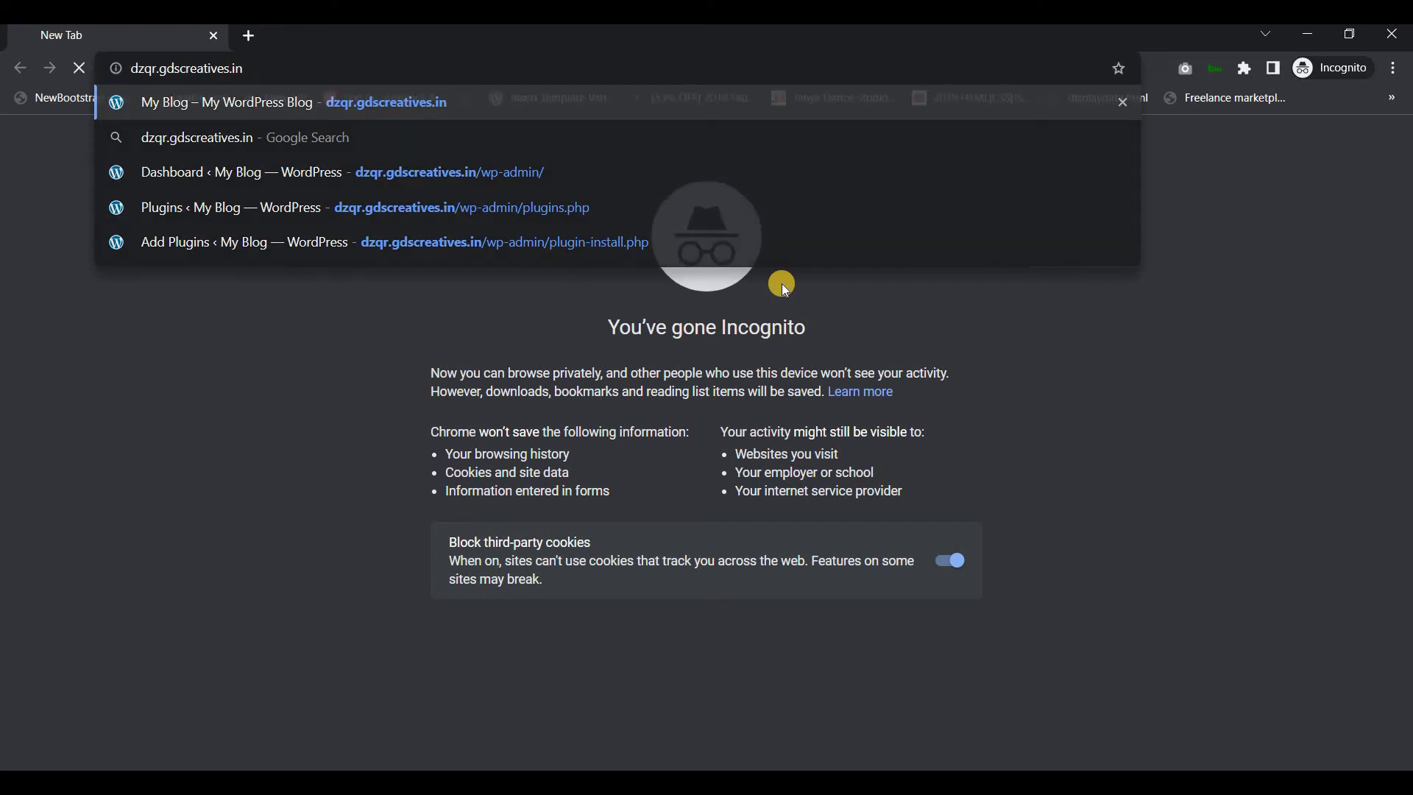
Step: Load dzqr.gdscreatives.in in the incognito window, visit the shop page and return to the home page to check the popup display limit
key("Return")
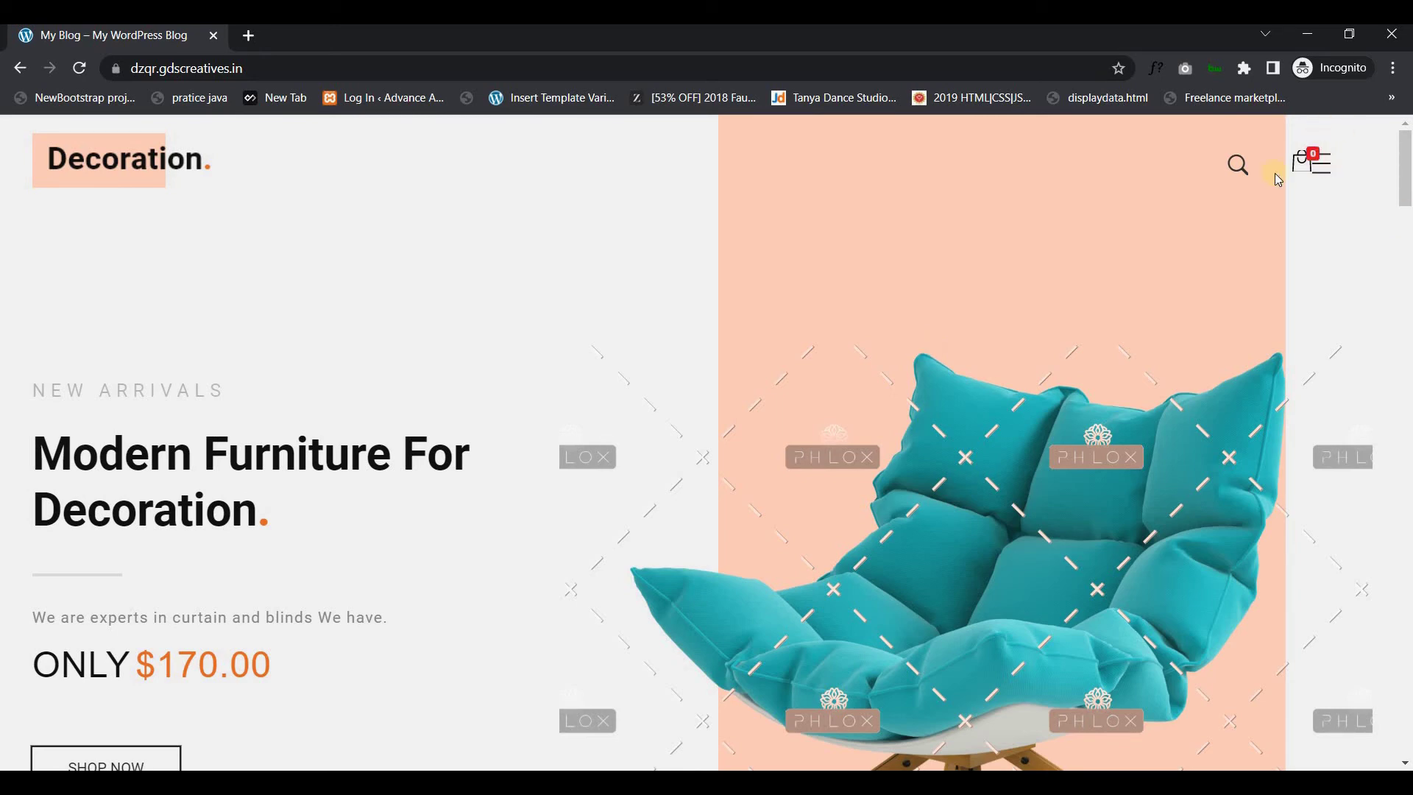
left_click(1314, 164)
left_click(545, 469)
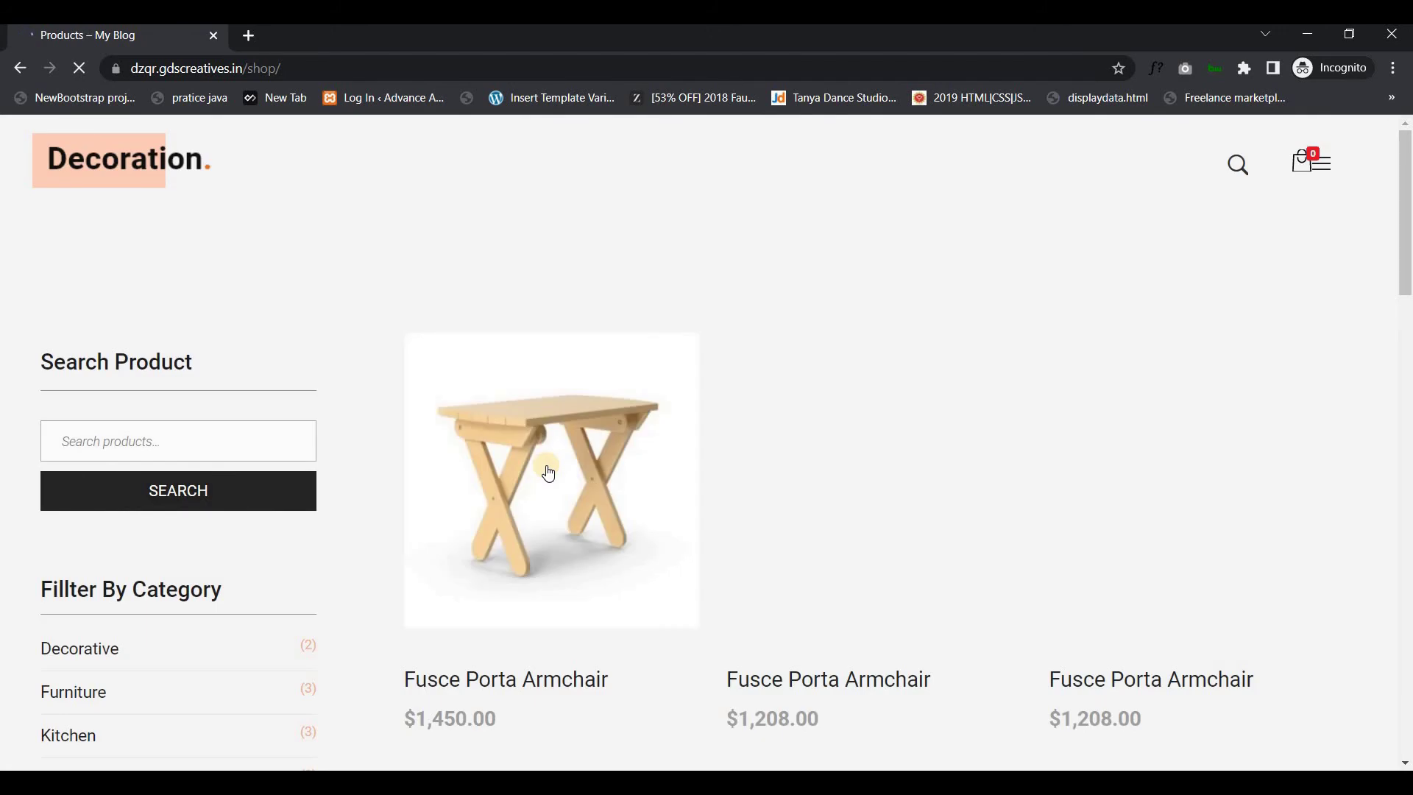
mouse_move(483, 427)
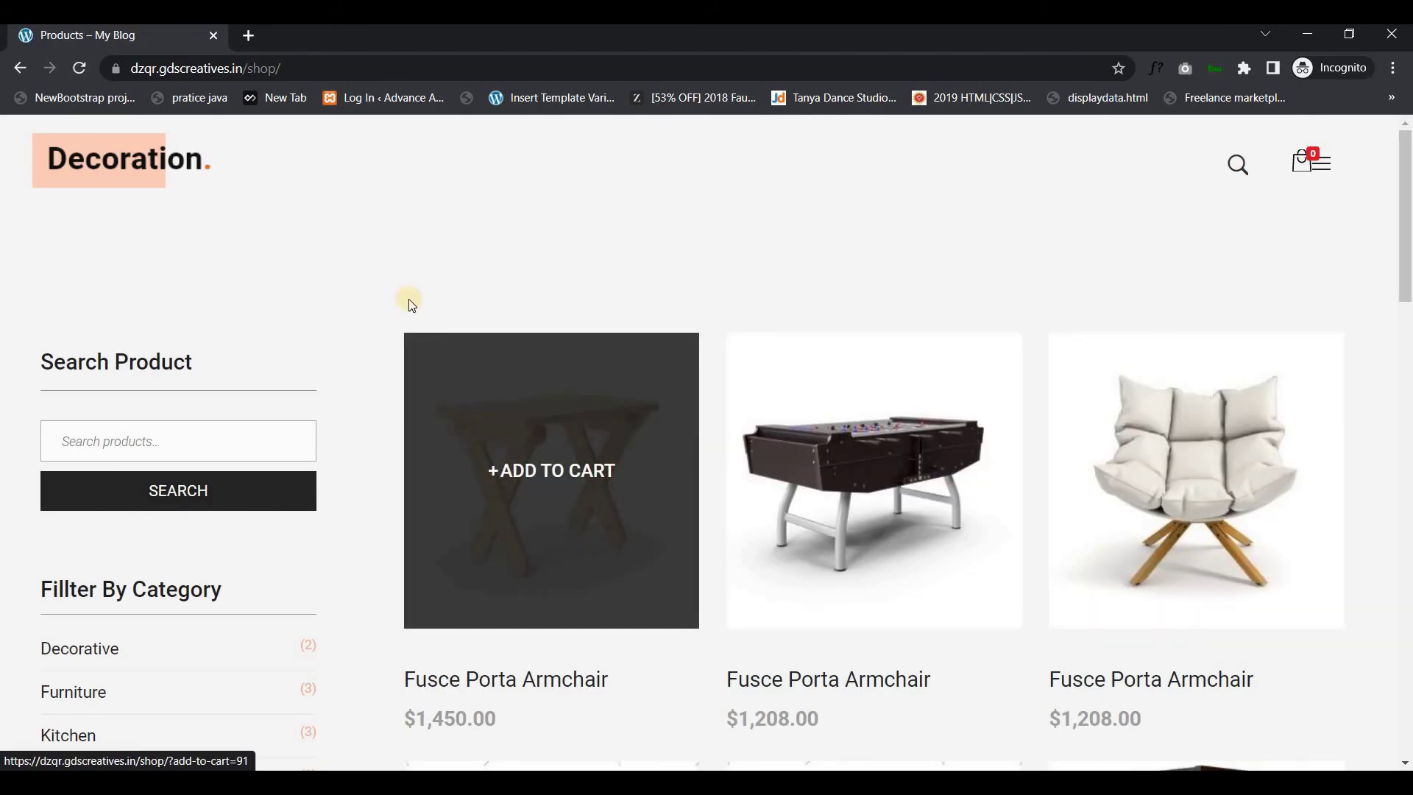
left_click(100, 159)
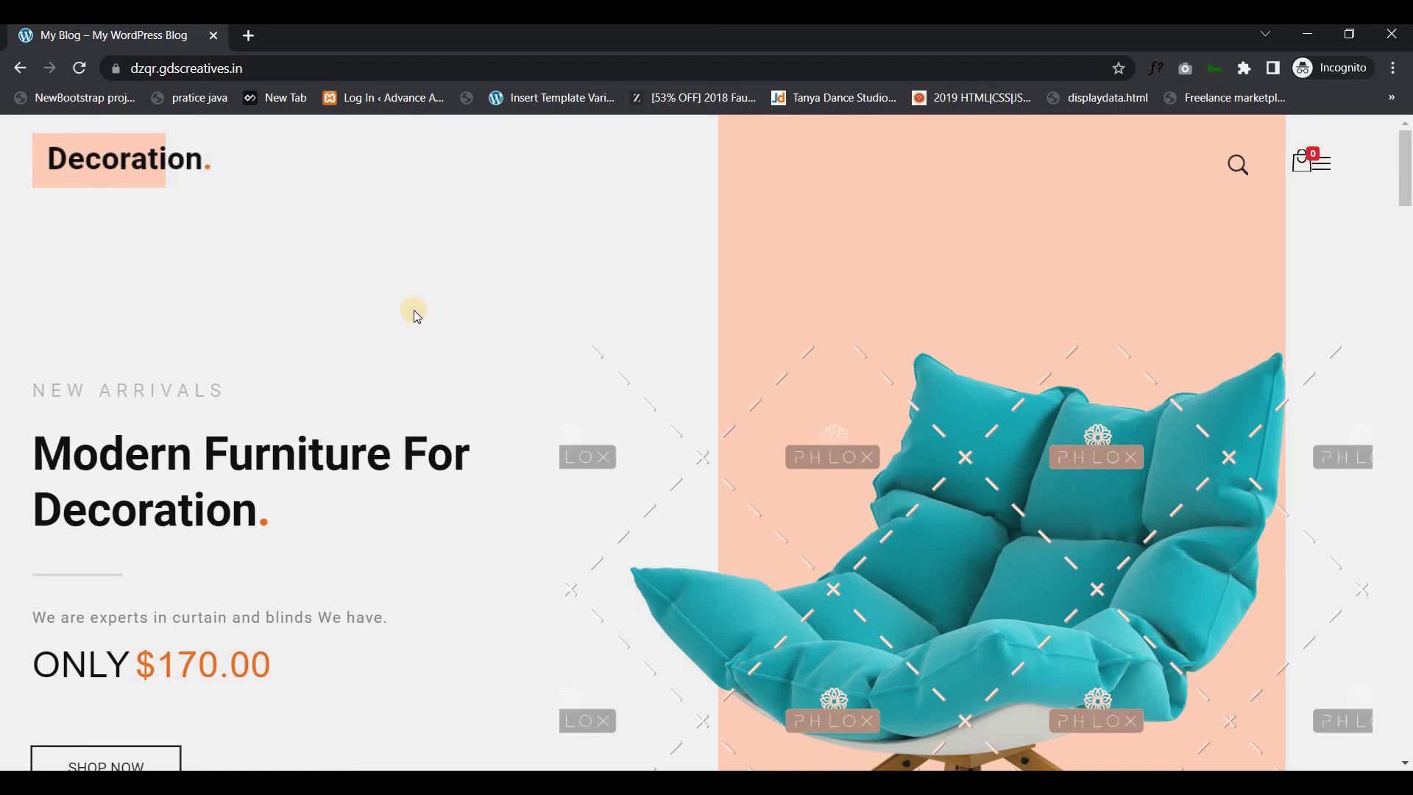
Step: Return to the popup editor, review the triggers and advanced rules, and close the publish settings
key("alt+Tab")
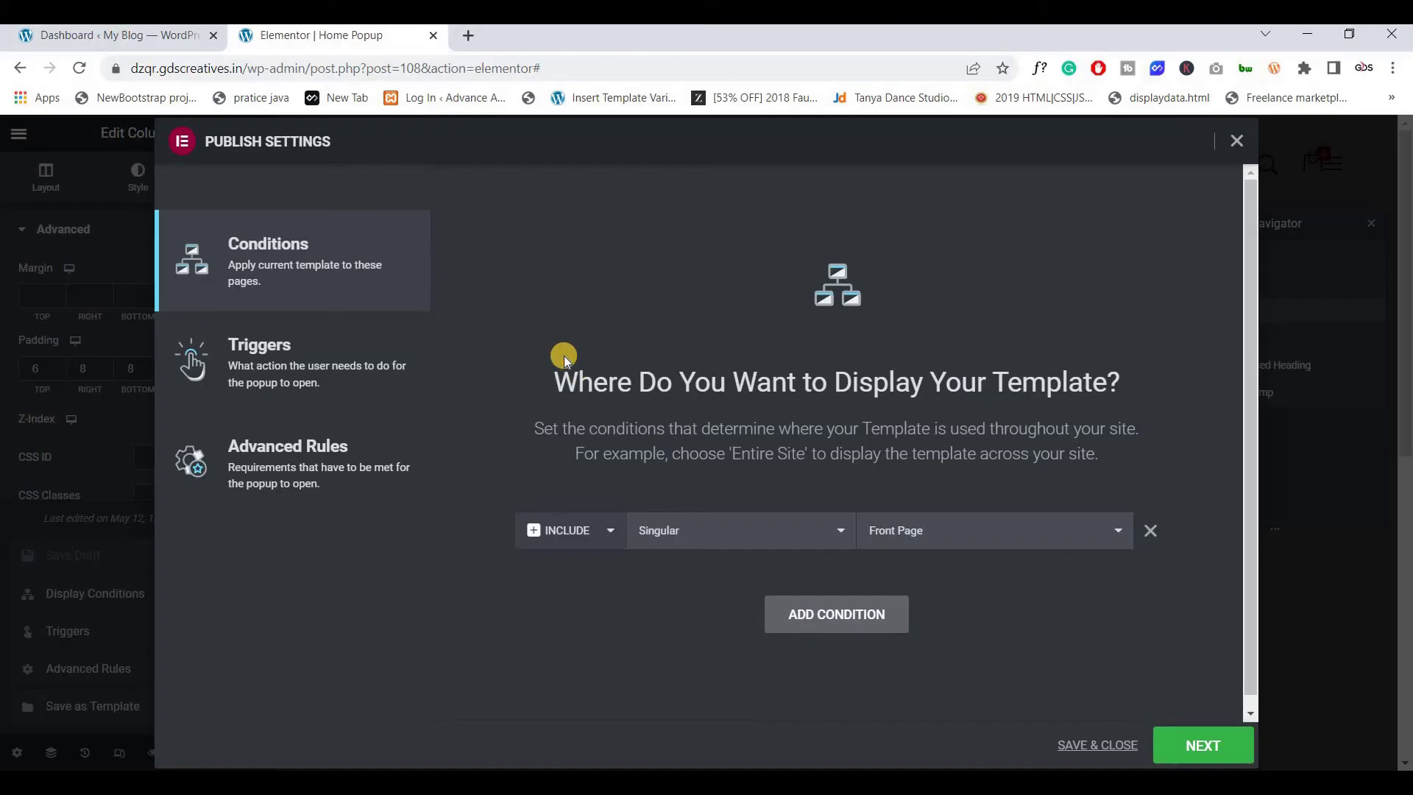
left_click(313, 372)
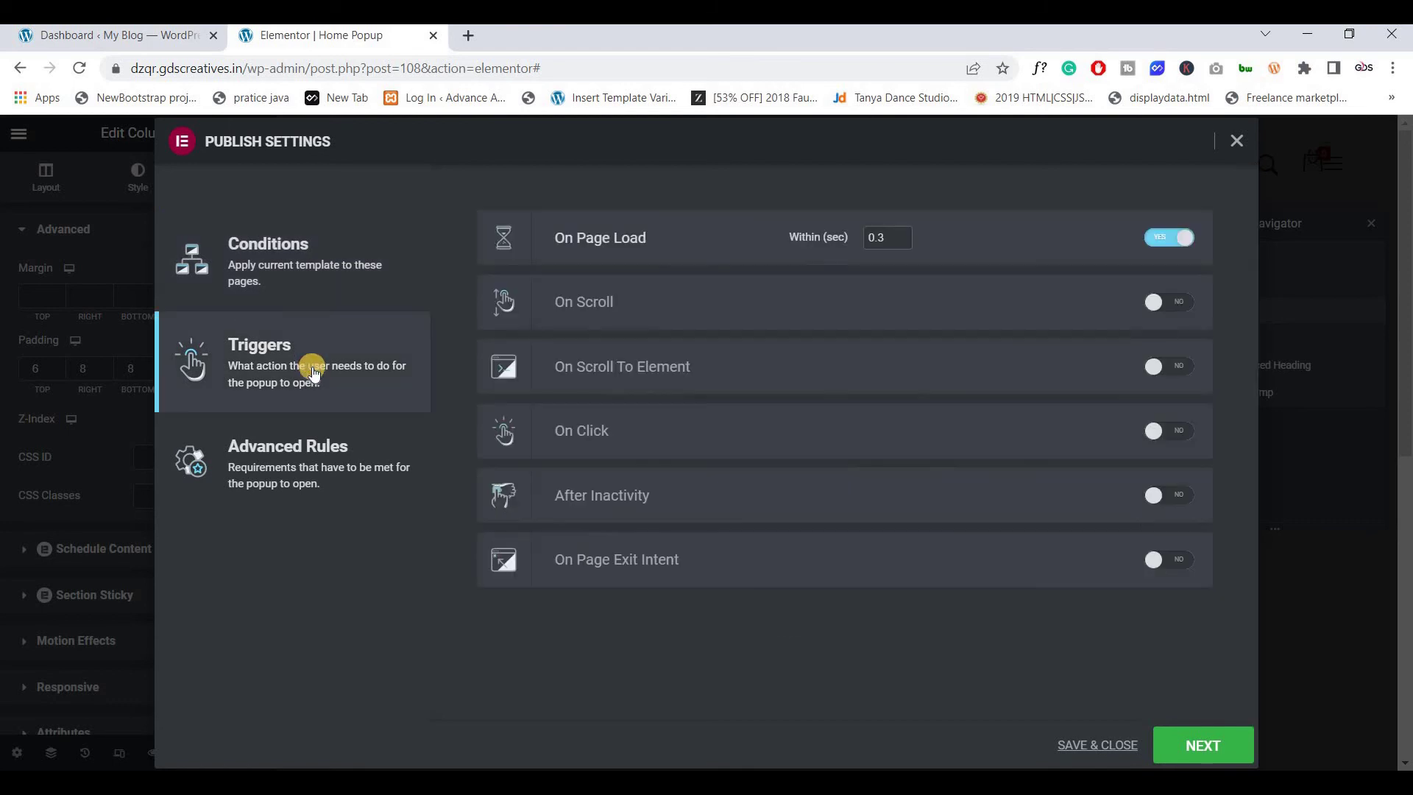
left_click(319, 464)
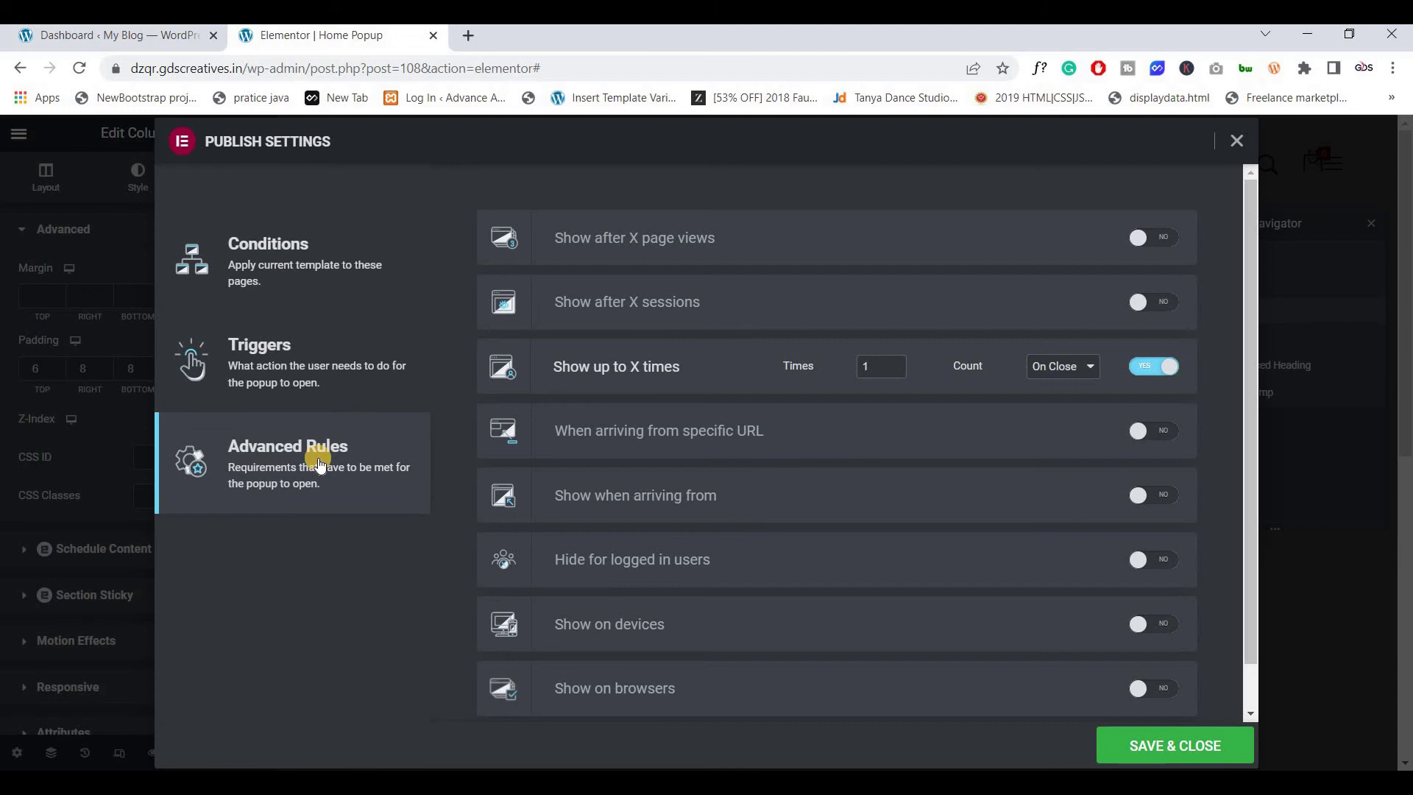
left_click(246, 370)
left_click(256, 488)
left_click(1234, 143)
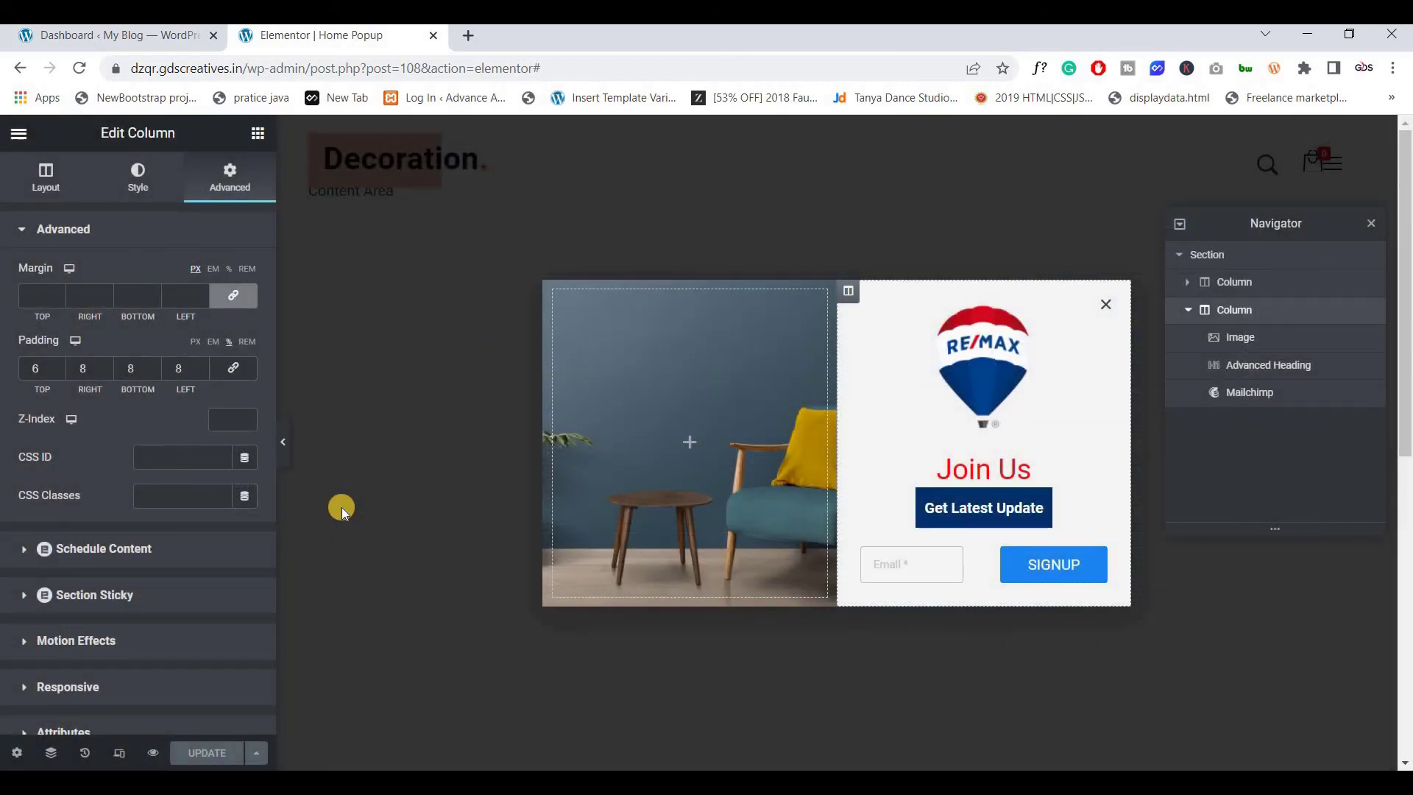
Step: Open the popup settings, try popup widths of 500 and 700 px, and set the width back to 640 px
left_click(16, 758)
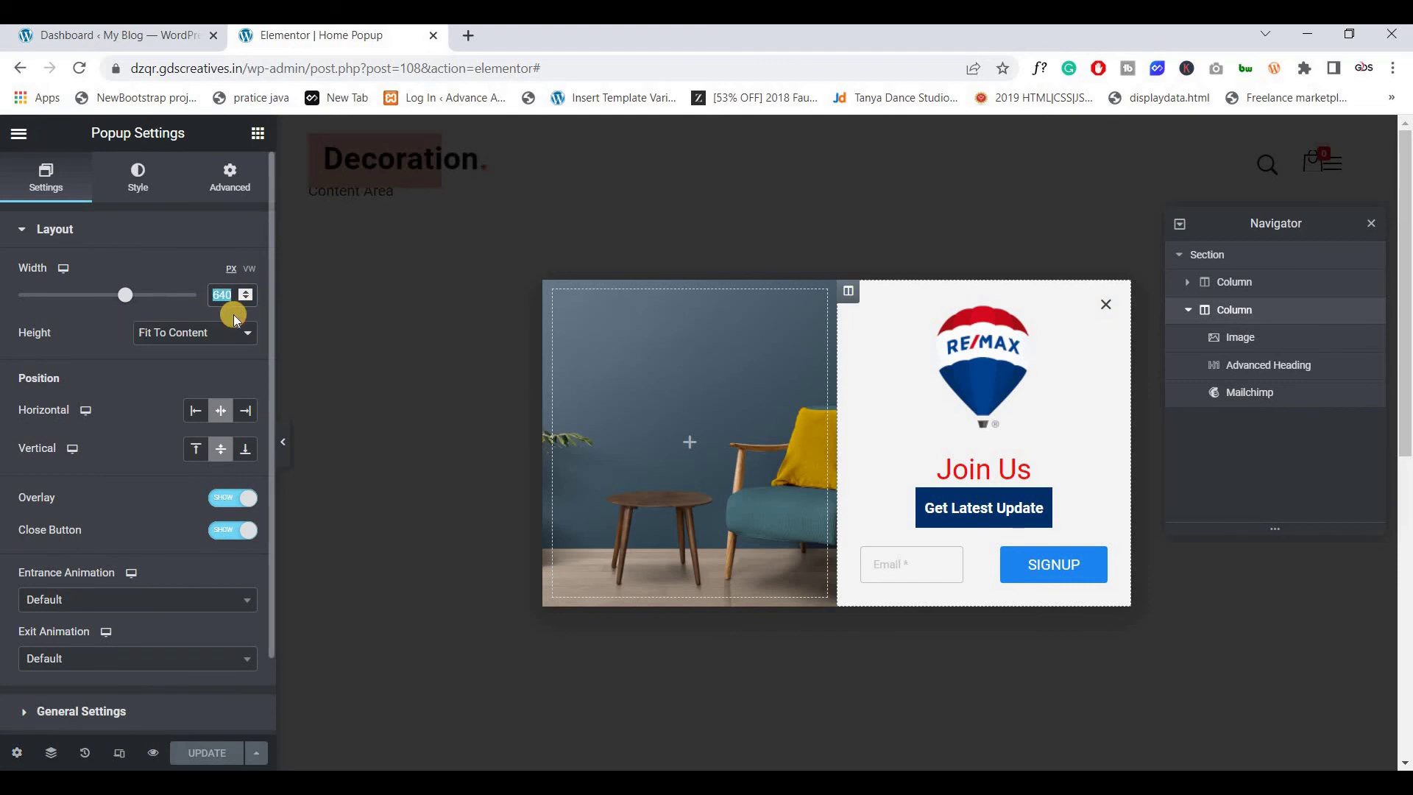
type("500")
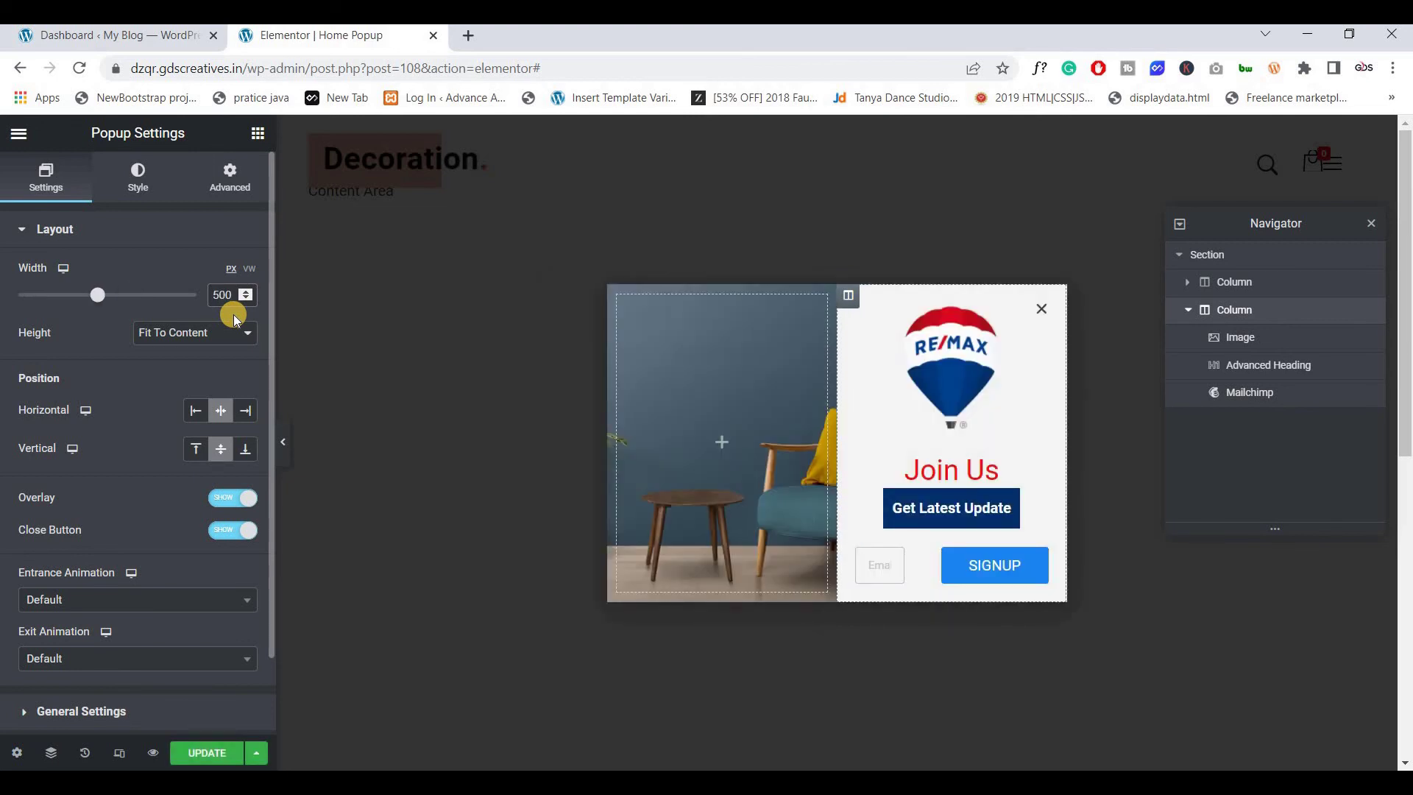
key("BackSpace")
key("BackSpace")
key("BackSpace")
type("700")
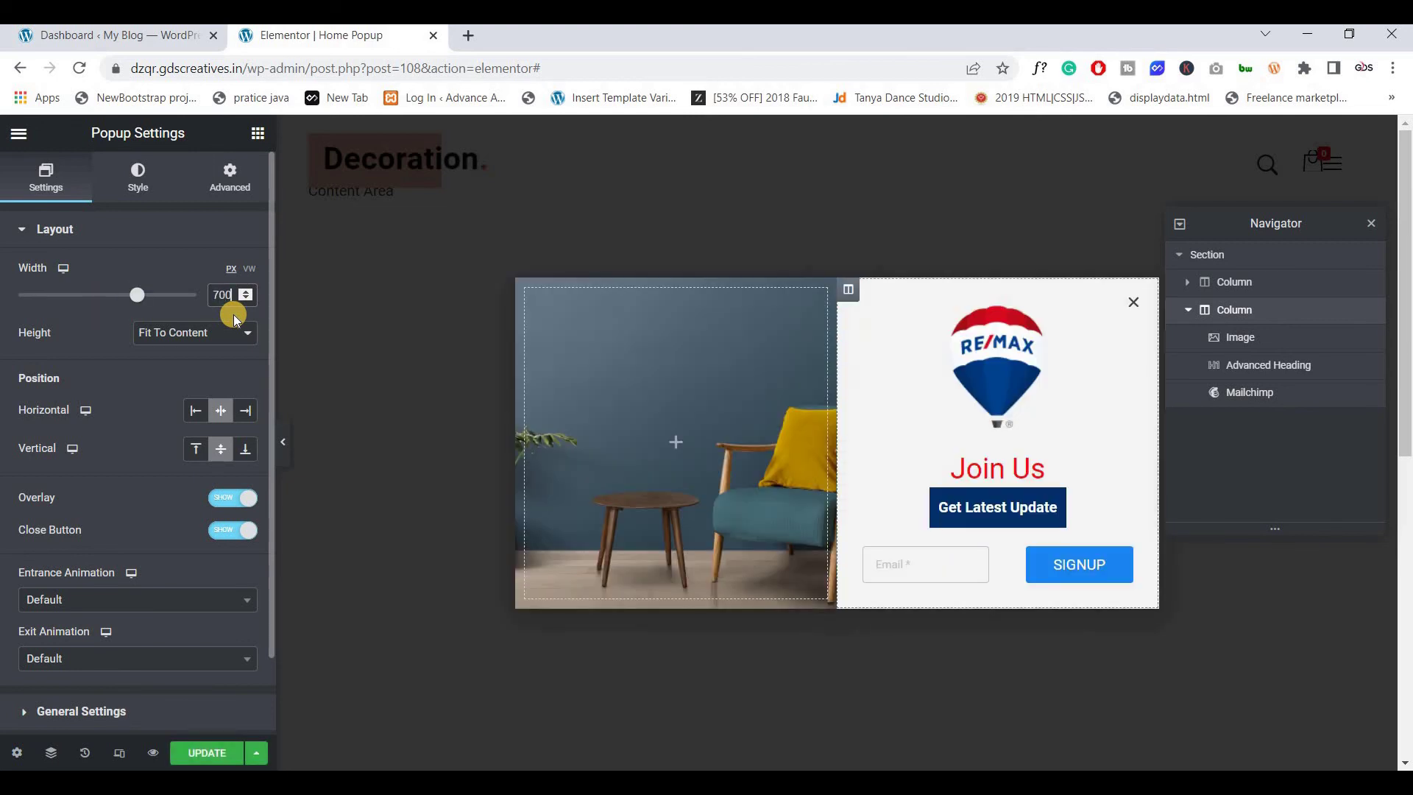
key("BackSpace")
key("BackSpace")
key("BackSpace")
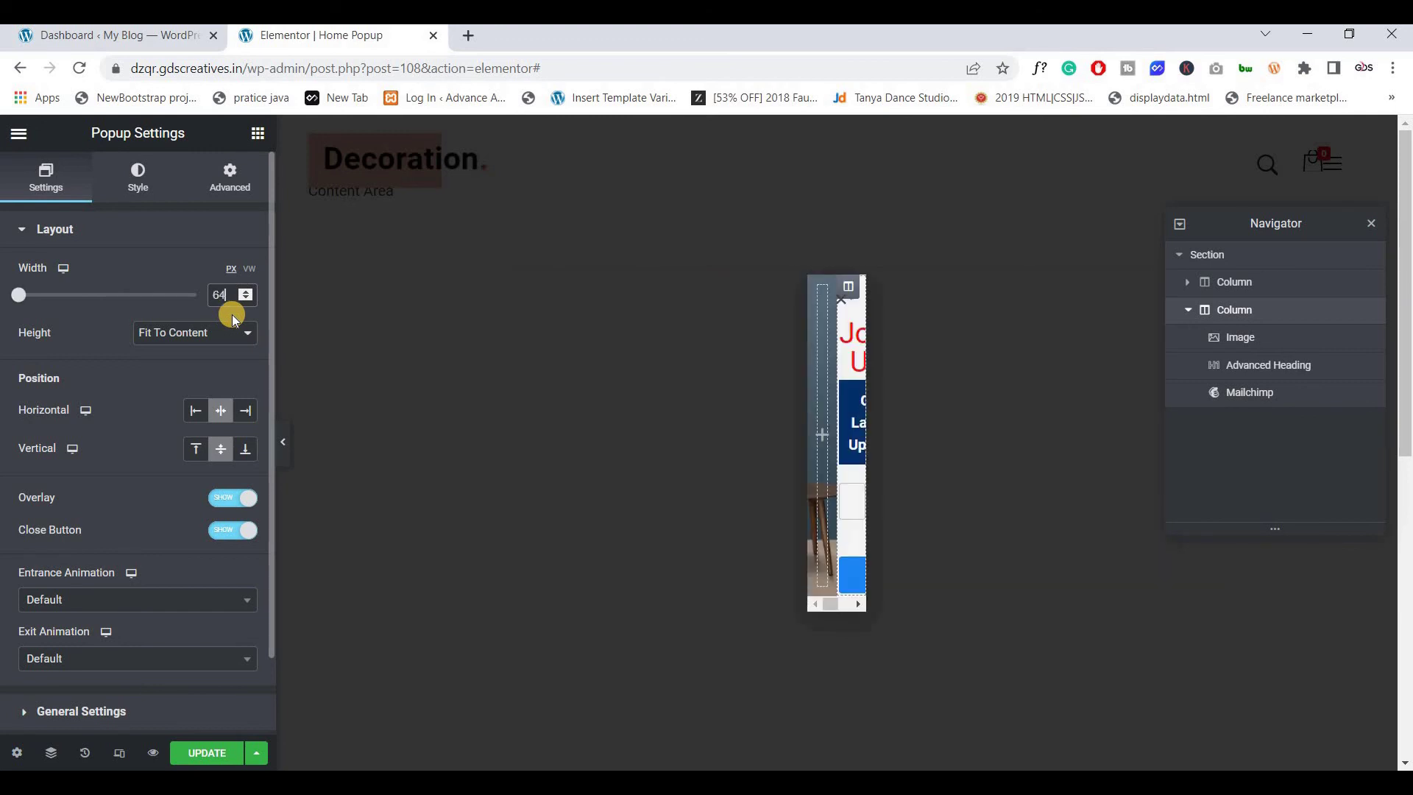
type("640")
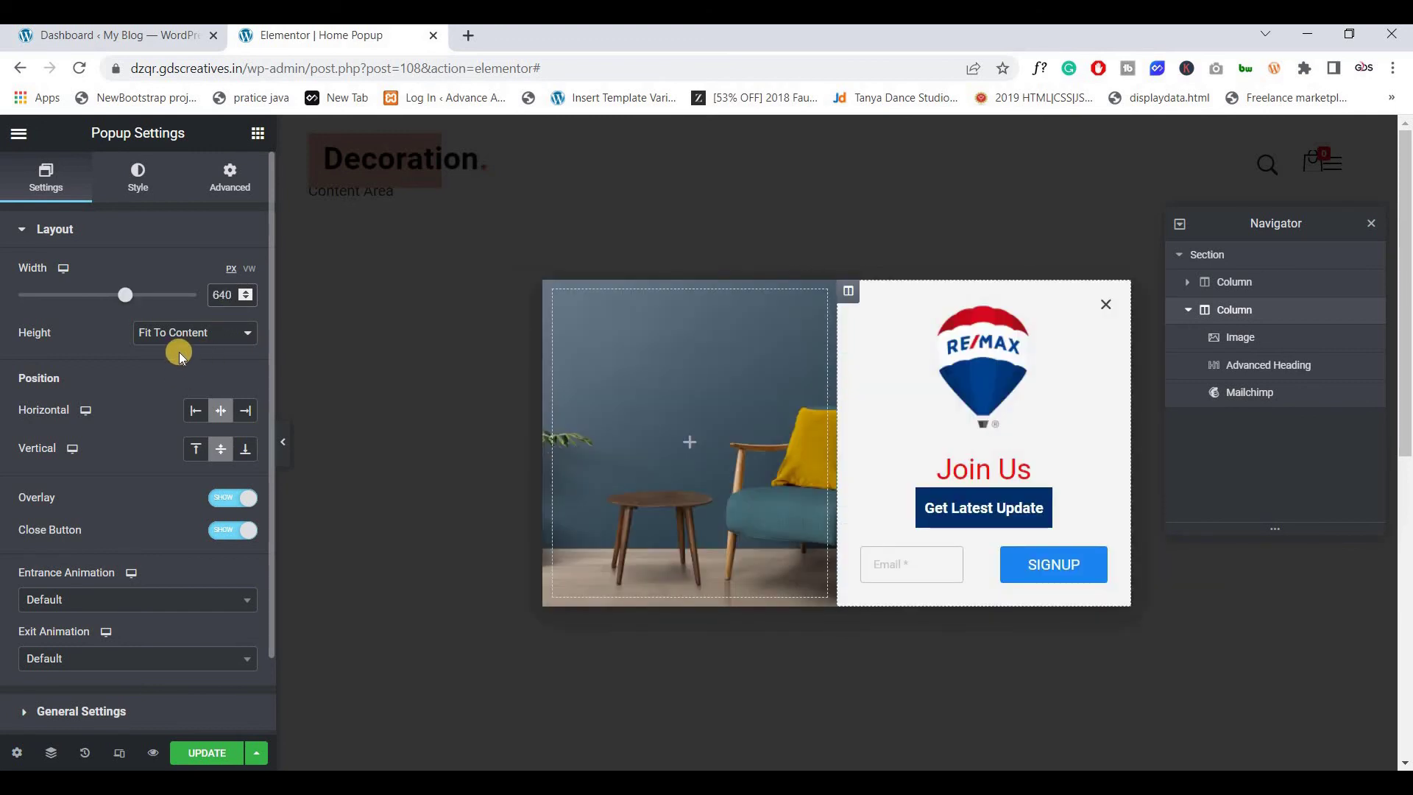
Step: Try the Fit To Screen and Custom popup heights, returning the height to Fit To Content
left_click(174, 333)
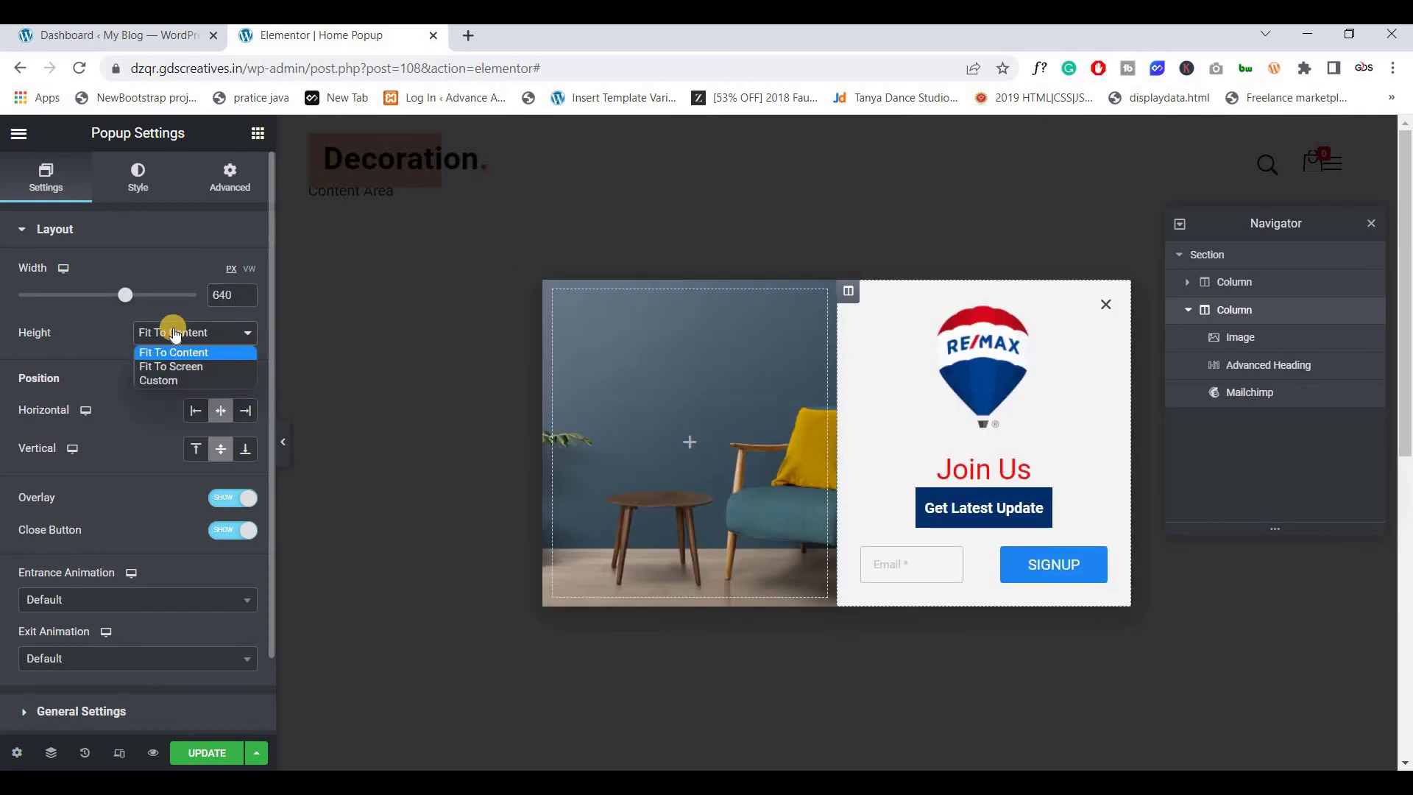
left_click(169, 366)
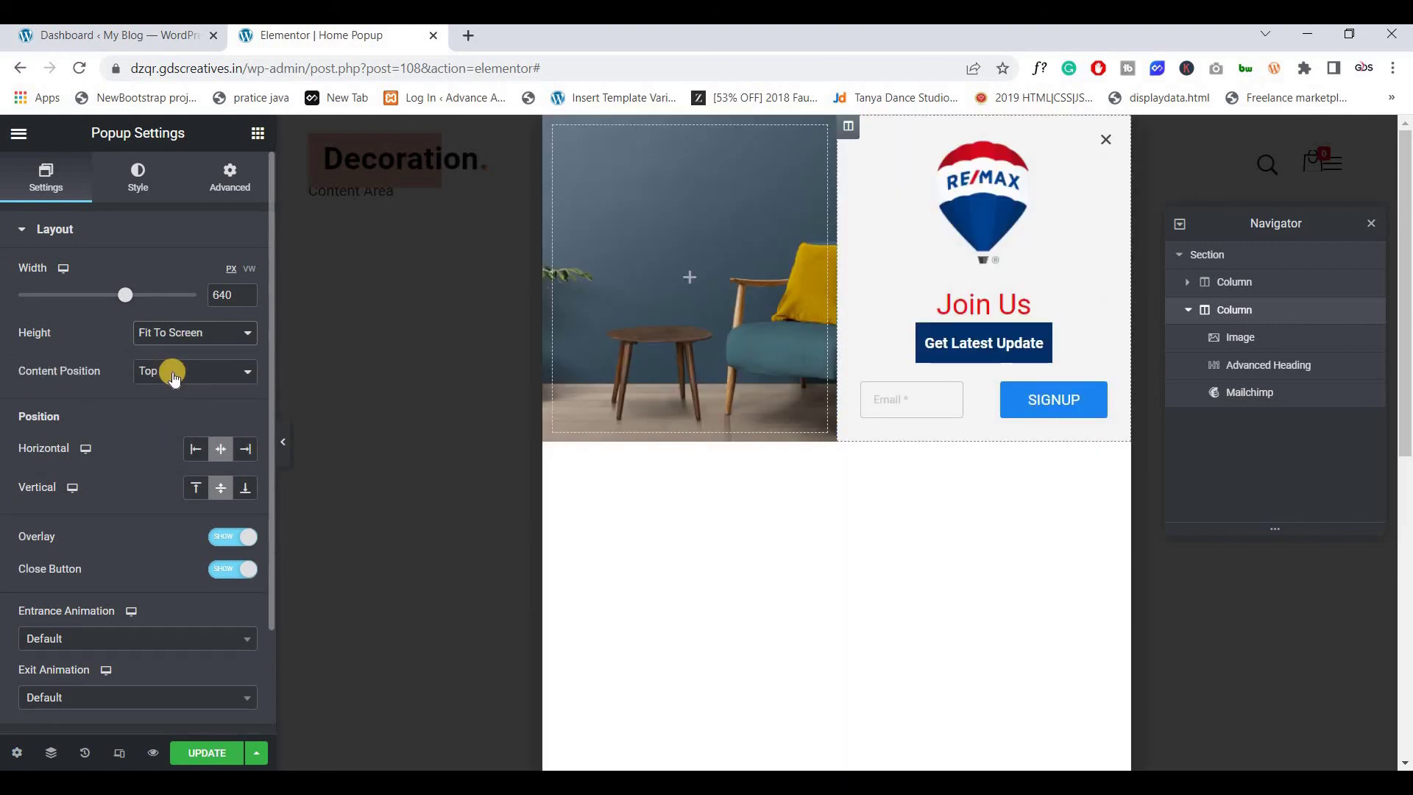
left_click(180, 333)
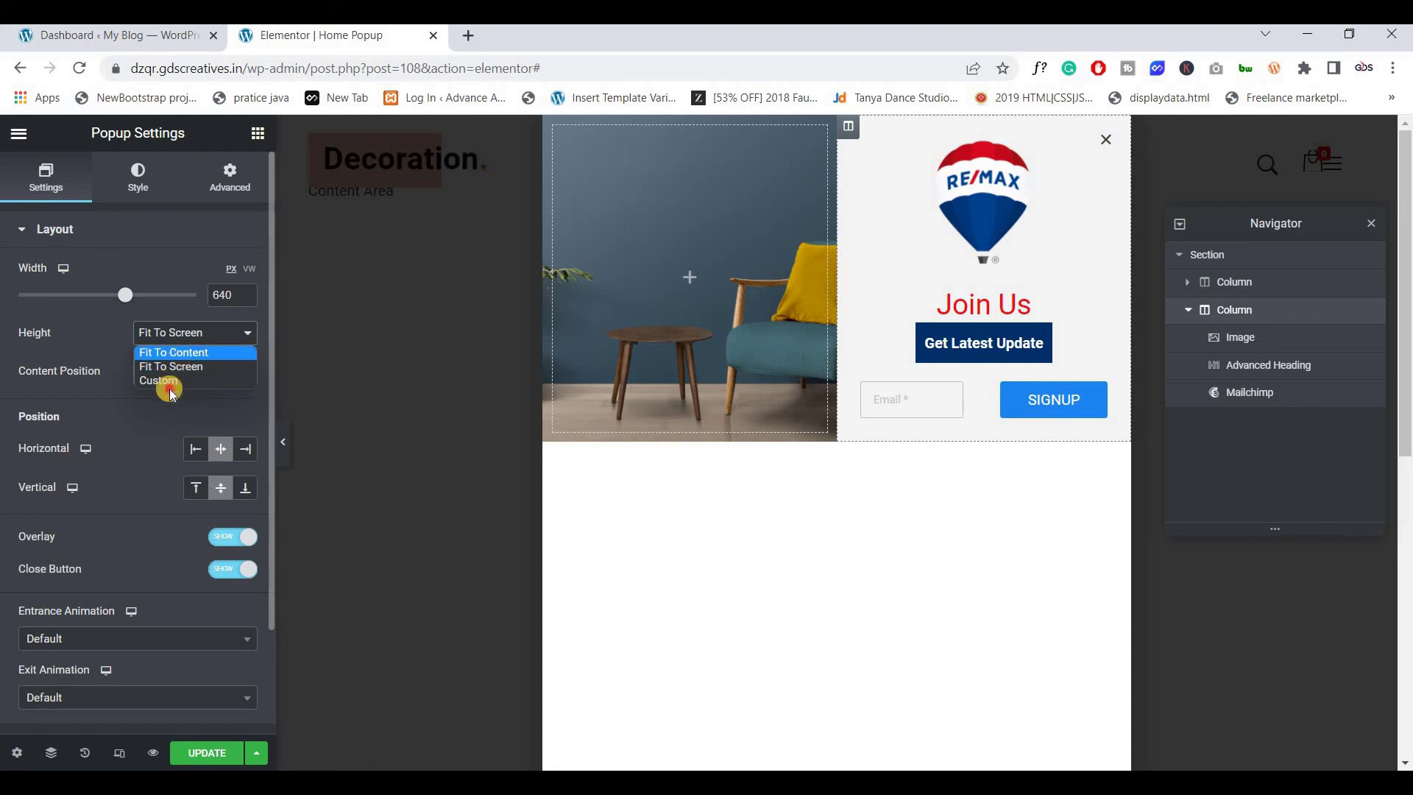
left_click(169, 381)
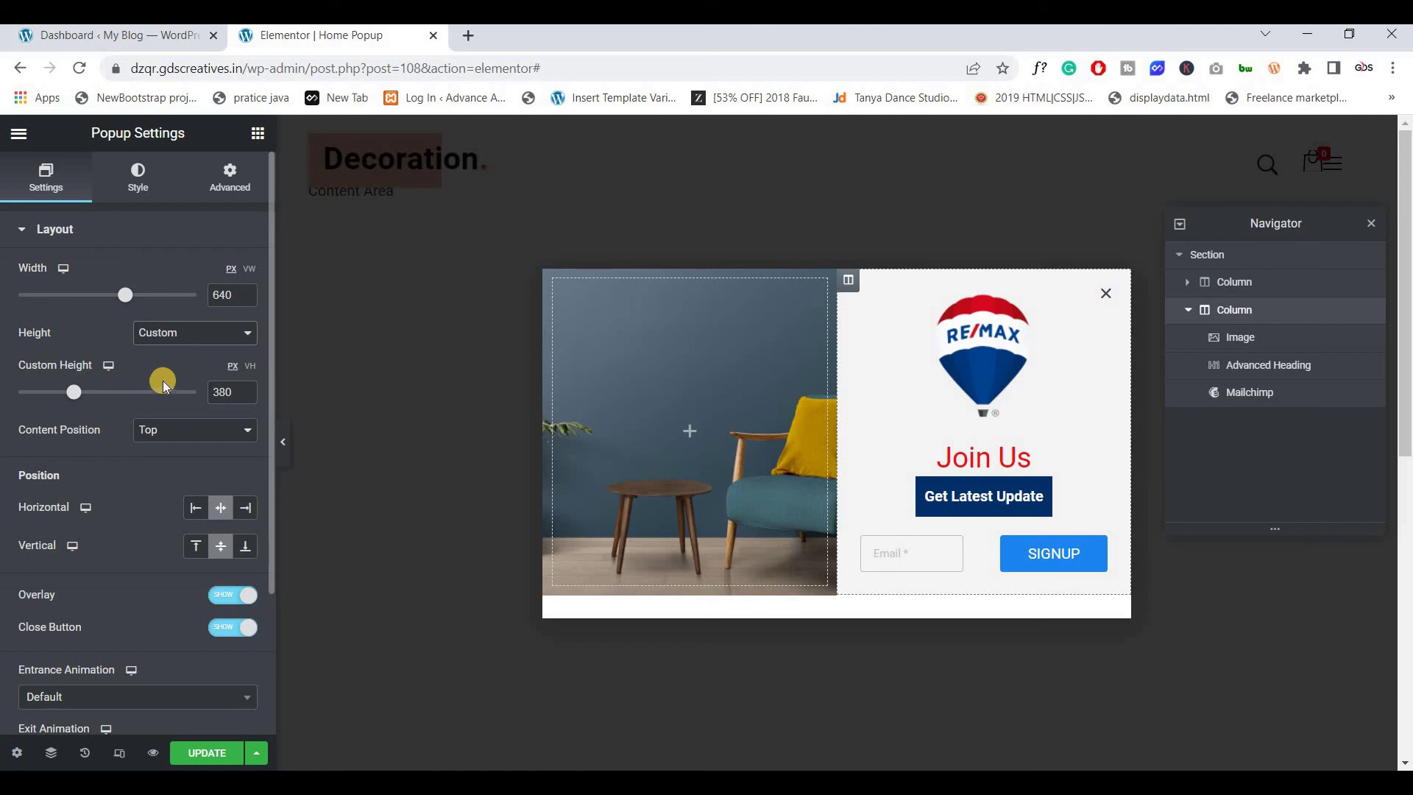
left_click(159, 333)
left_click(159, 354)
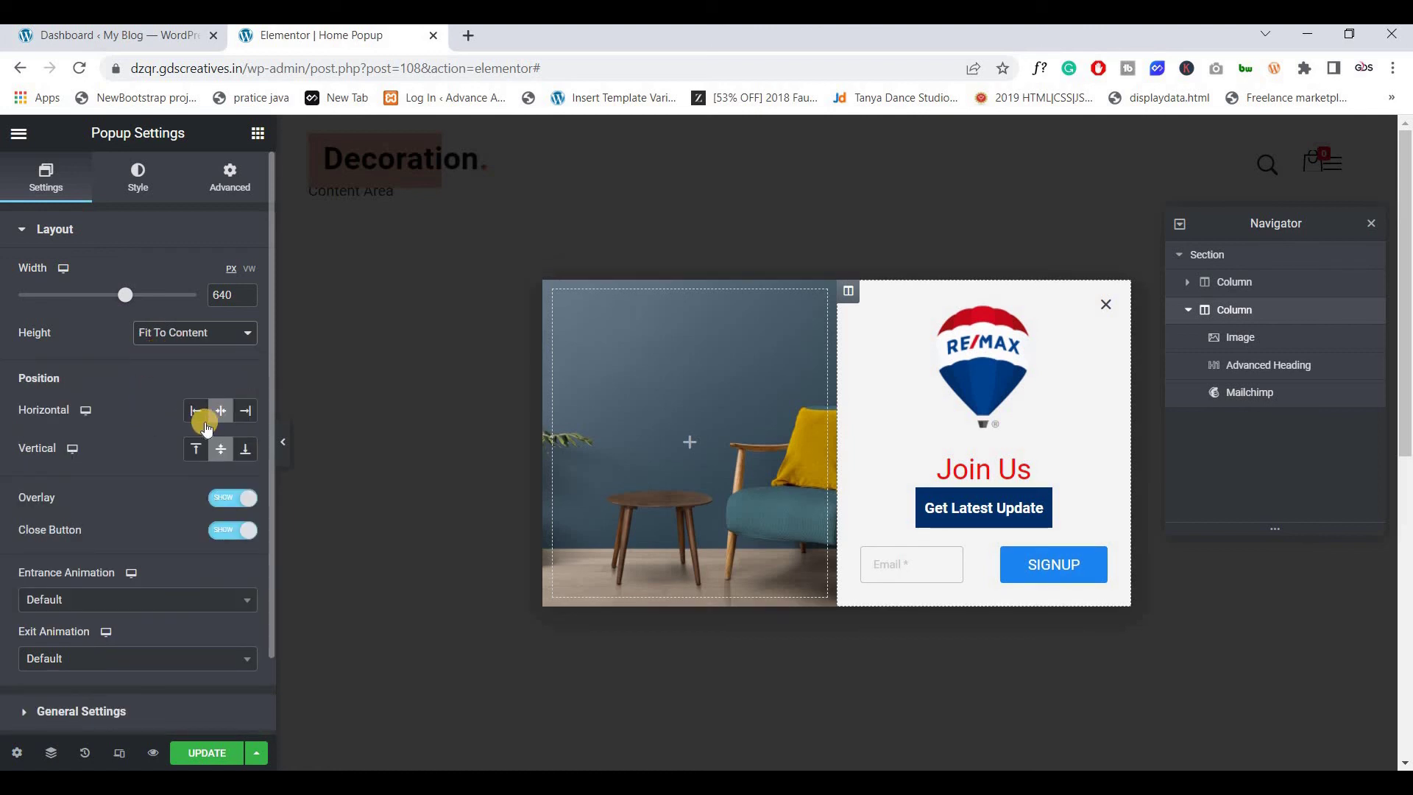
Step: Try the right and left horizontal popup positions, returning the popup to the center each time
left_click(234, 412)
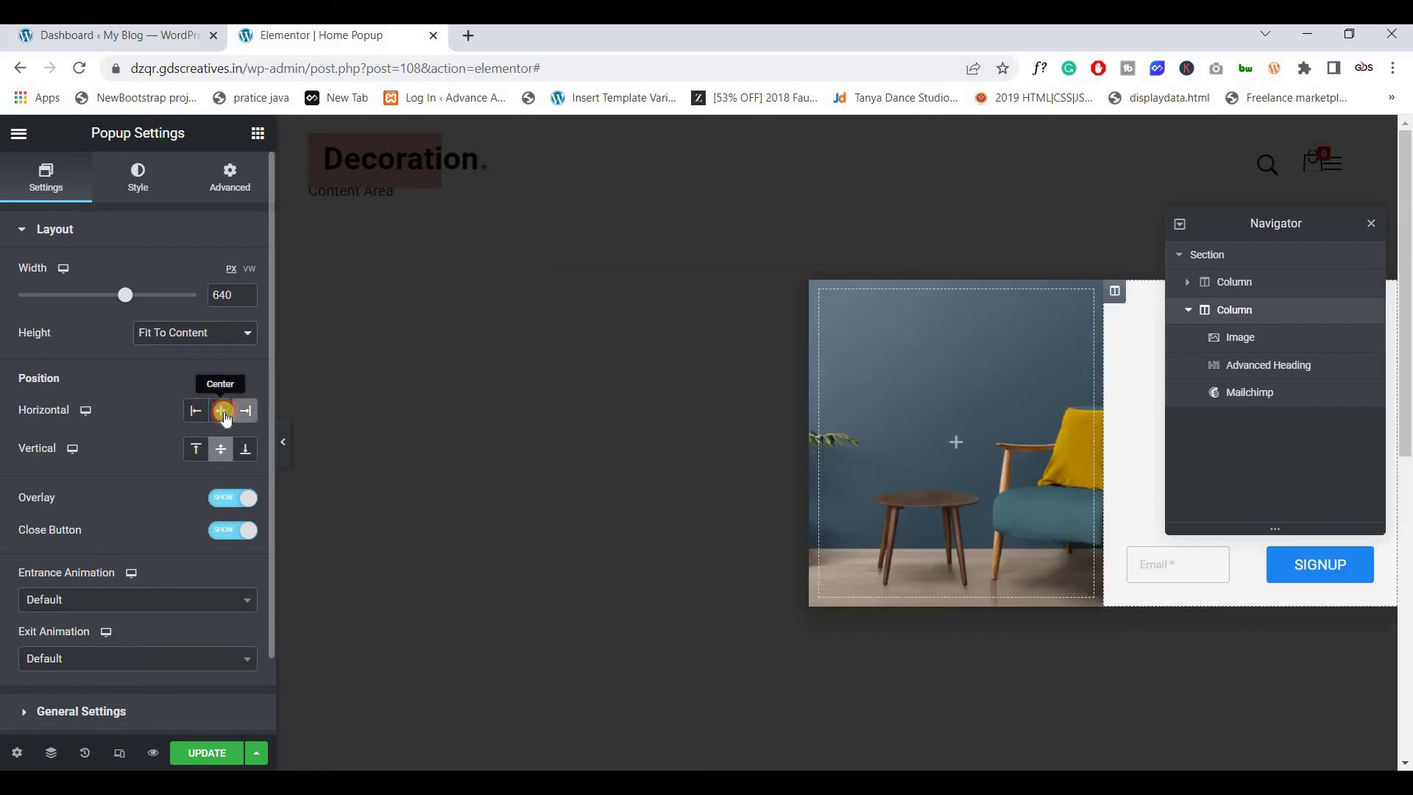
left_click(221, 411)
left_click(196, 411)
left_click(214, 415)
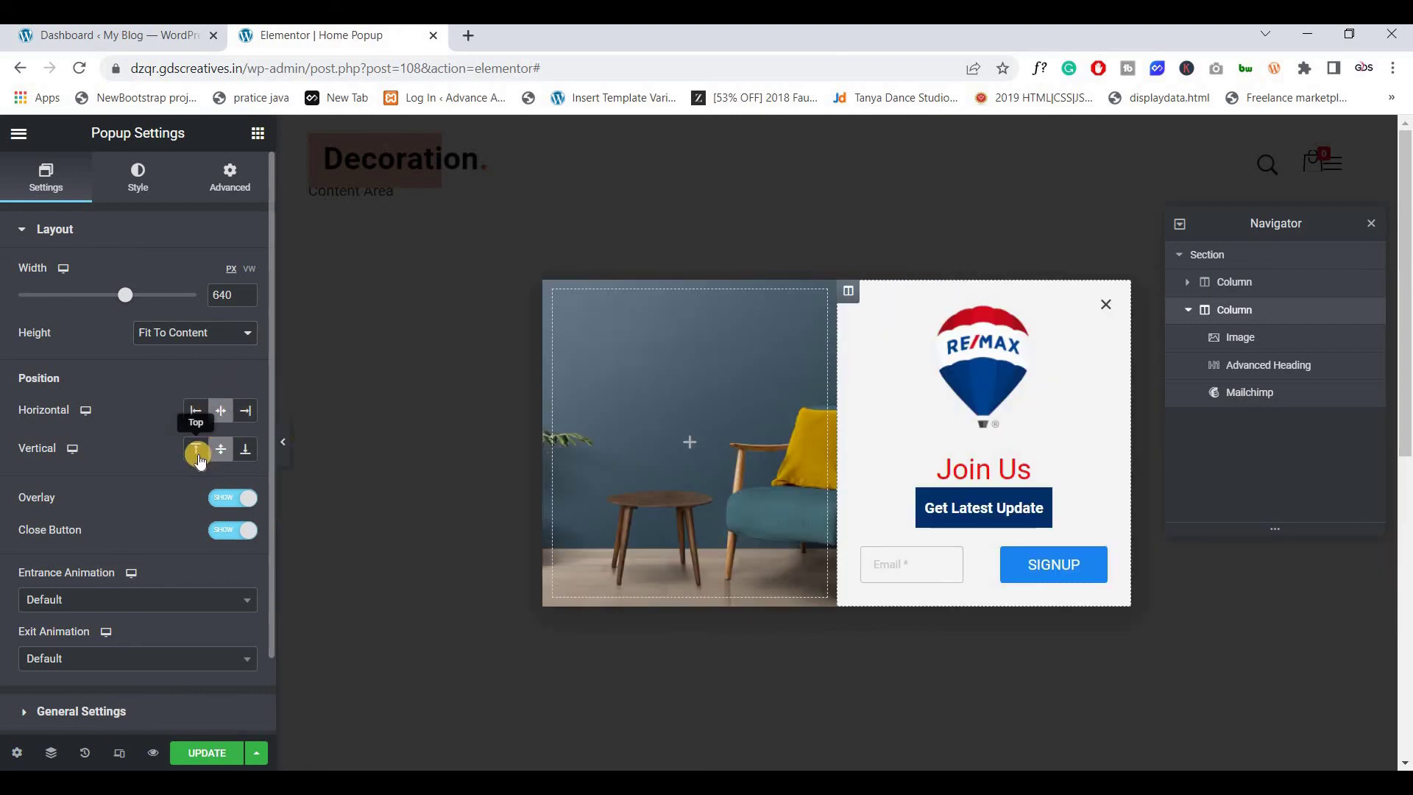
Step: Hide the popup's overlay and show it again
scroll(95, 397, "down", 1)
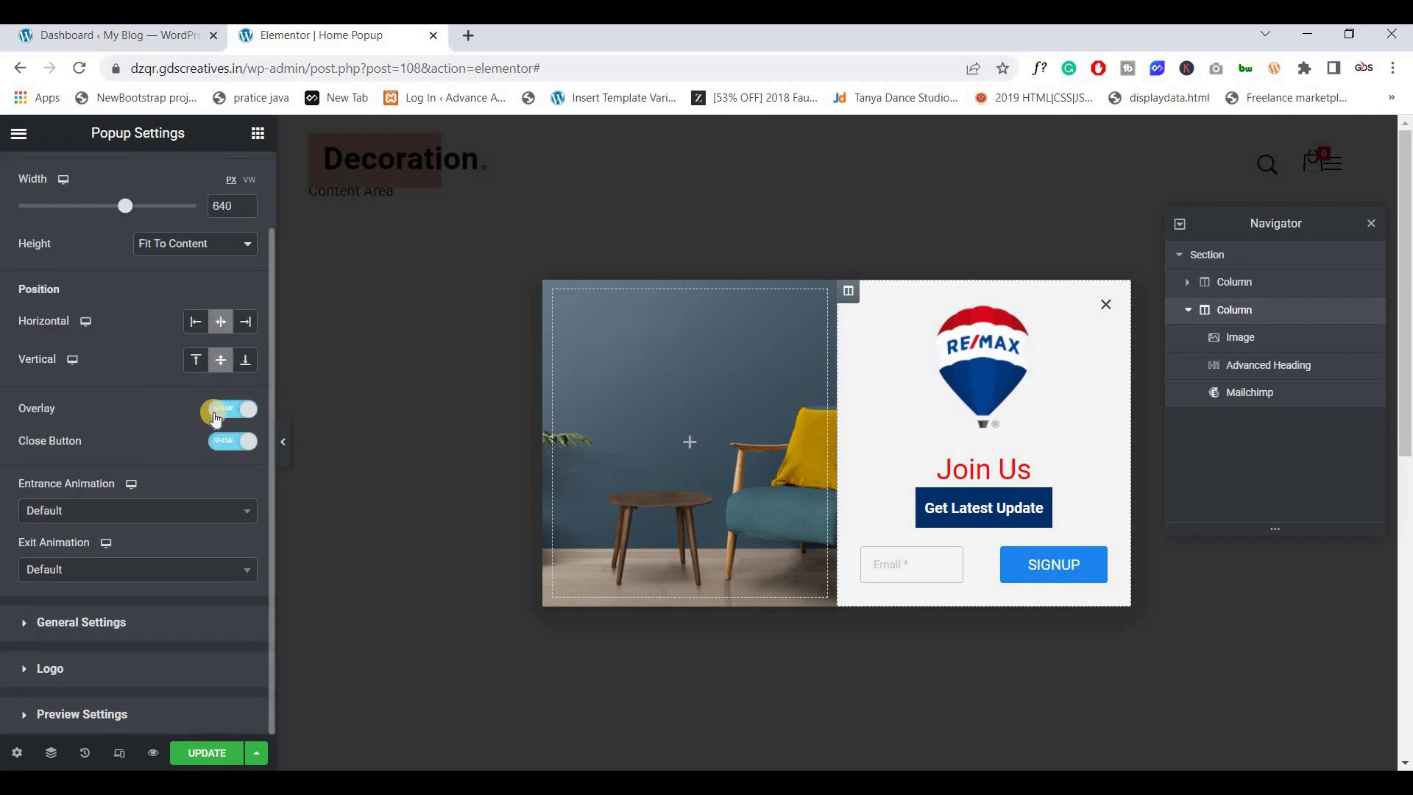
left_click(222, 416)
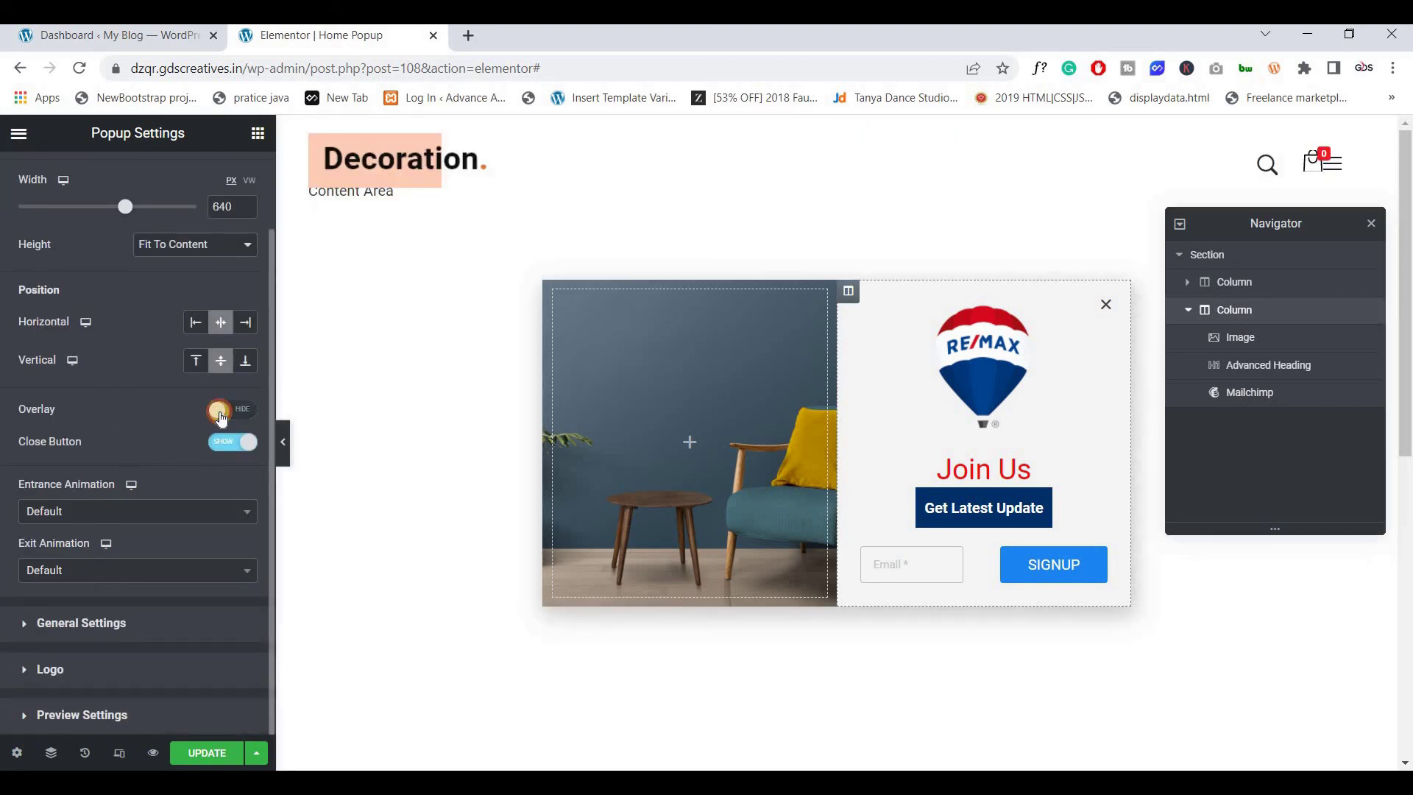
left_click(221, 416)
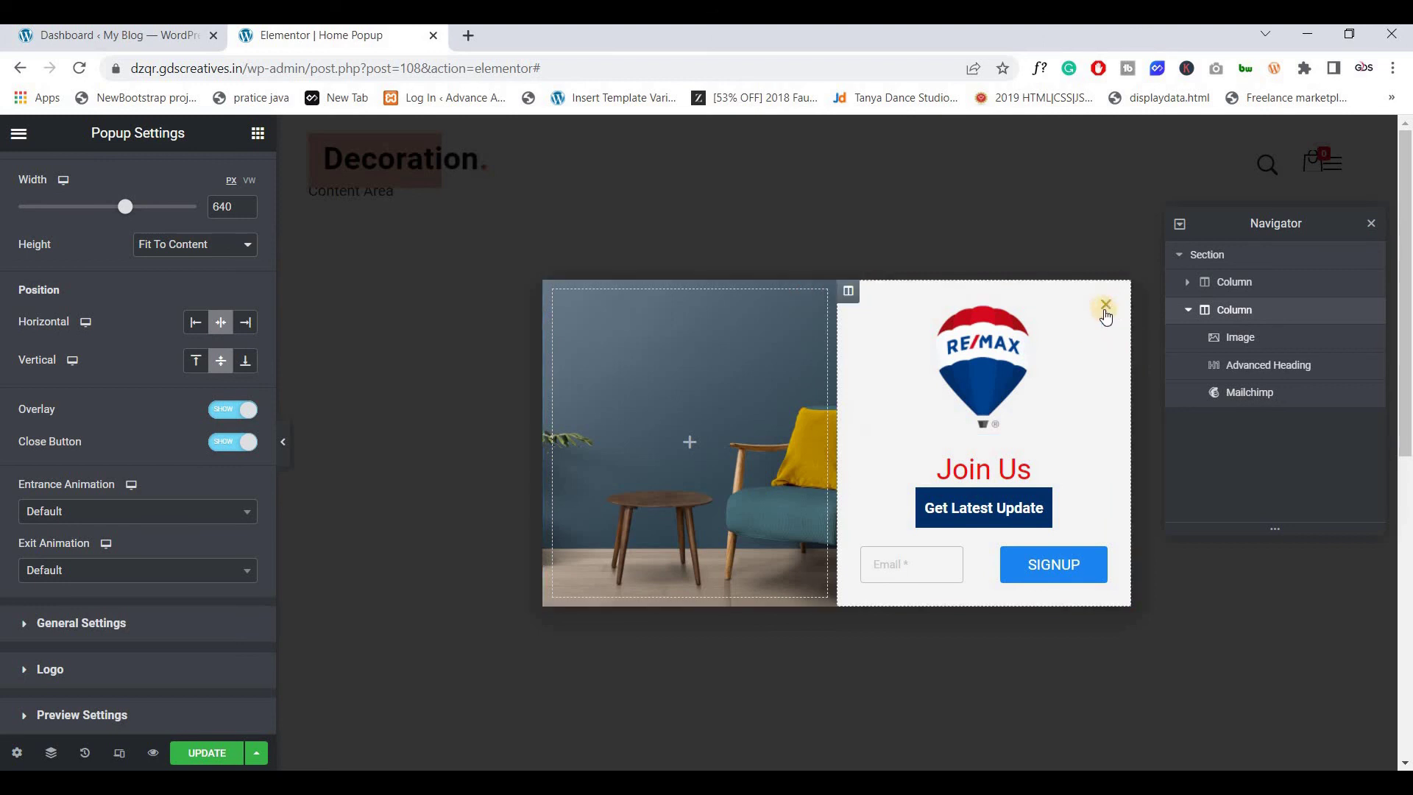
Step: Set the popup's entrance animation to Fade In Left and its exit animation to Zoom Out
left_click(108, 510)
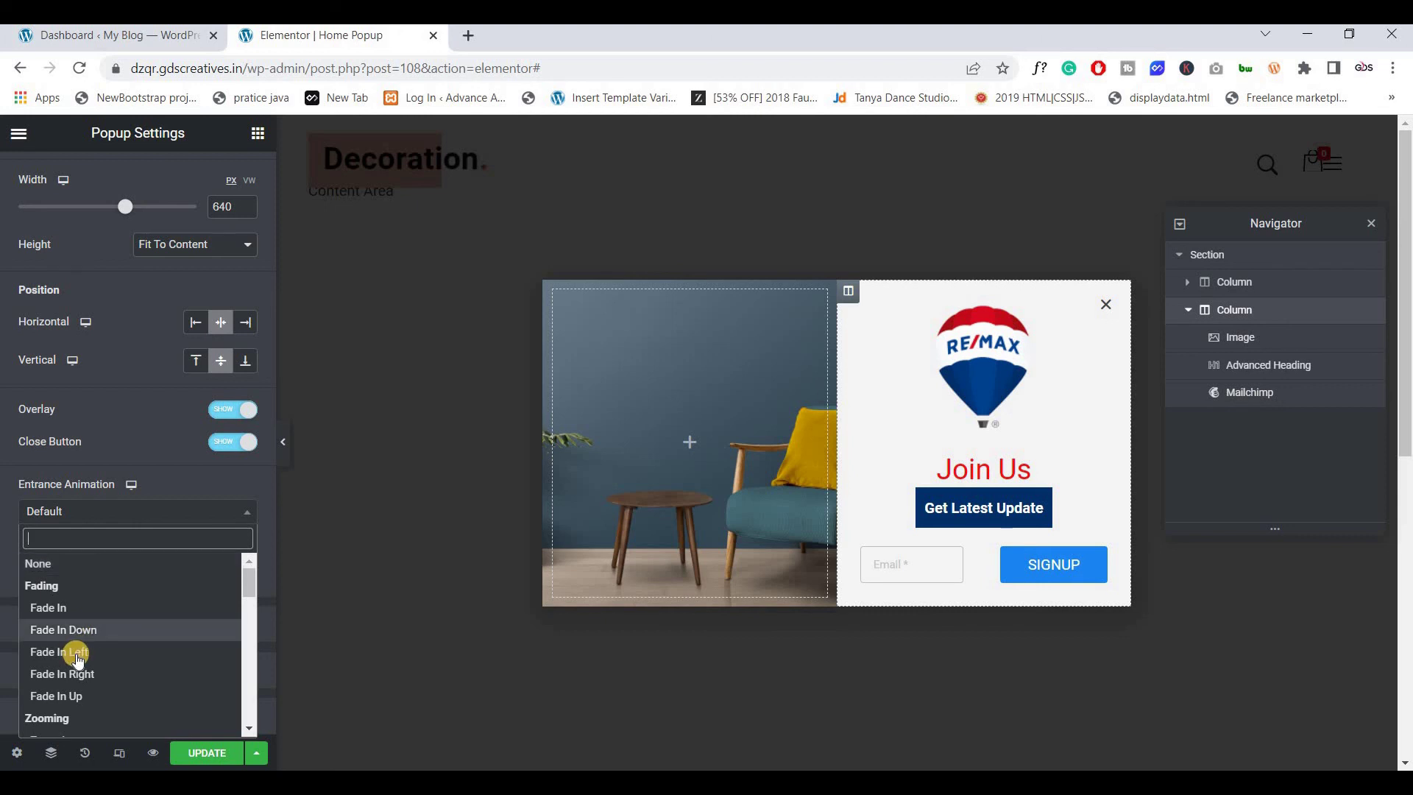
key("Return")
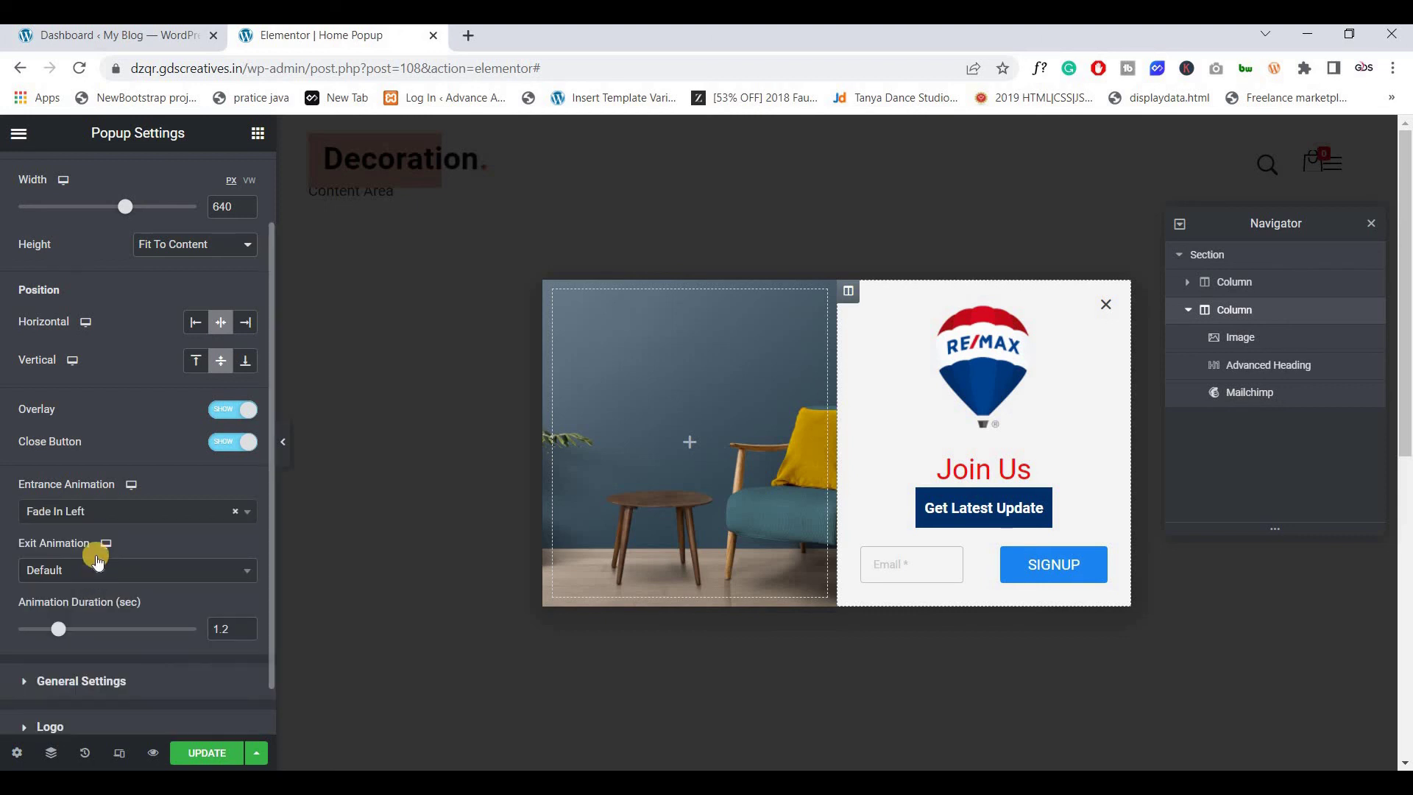
scroll(115, 508, "down", 1)
left_click(115, 513)
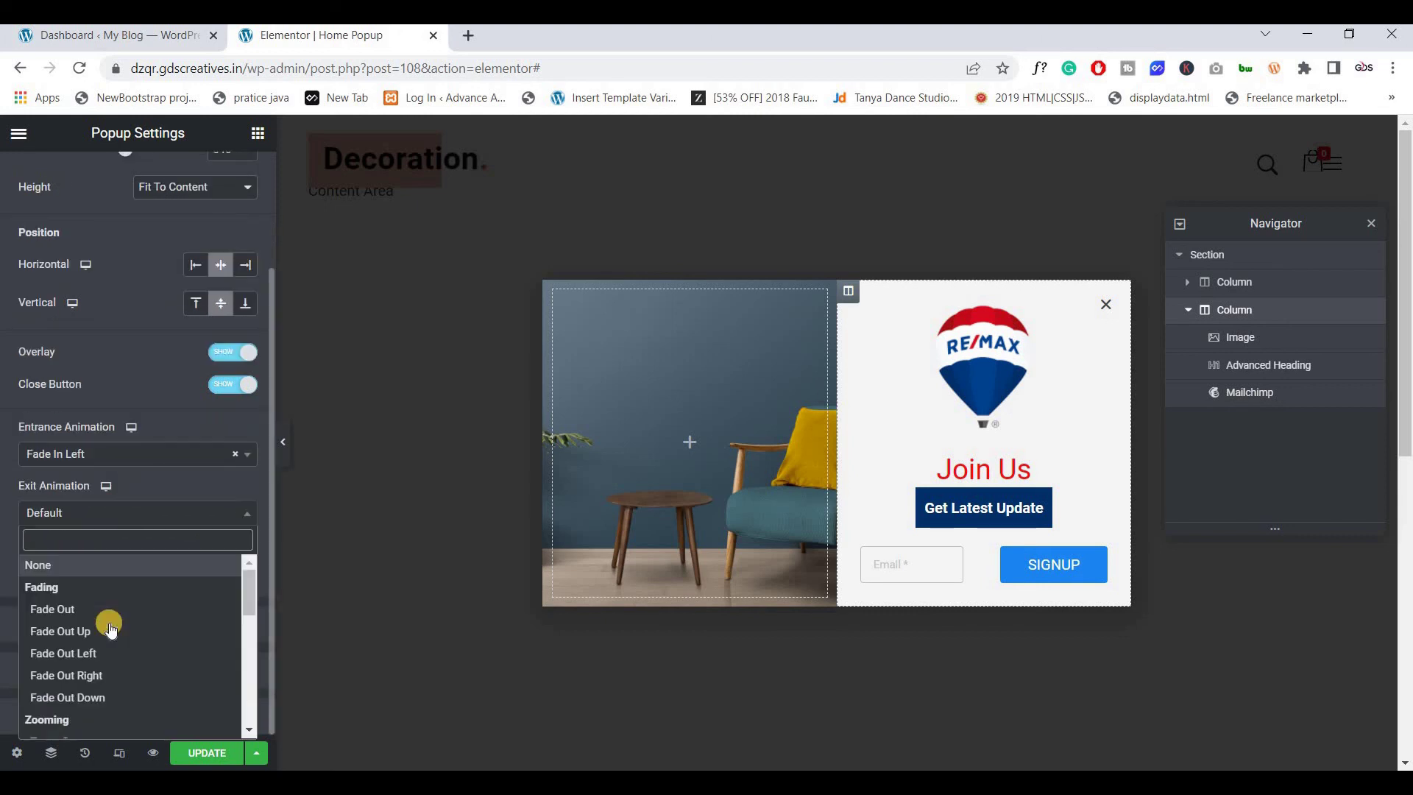
scroll(99, 625, "down", 3)
scroll(98, 629, "up", 2)
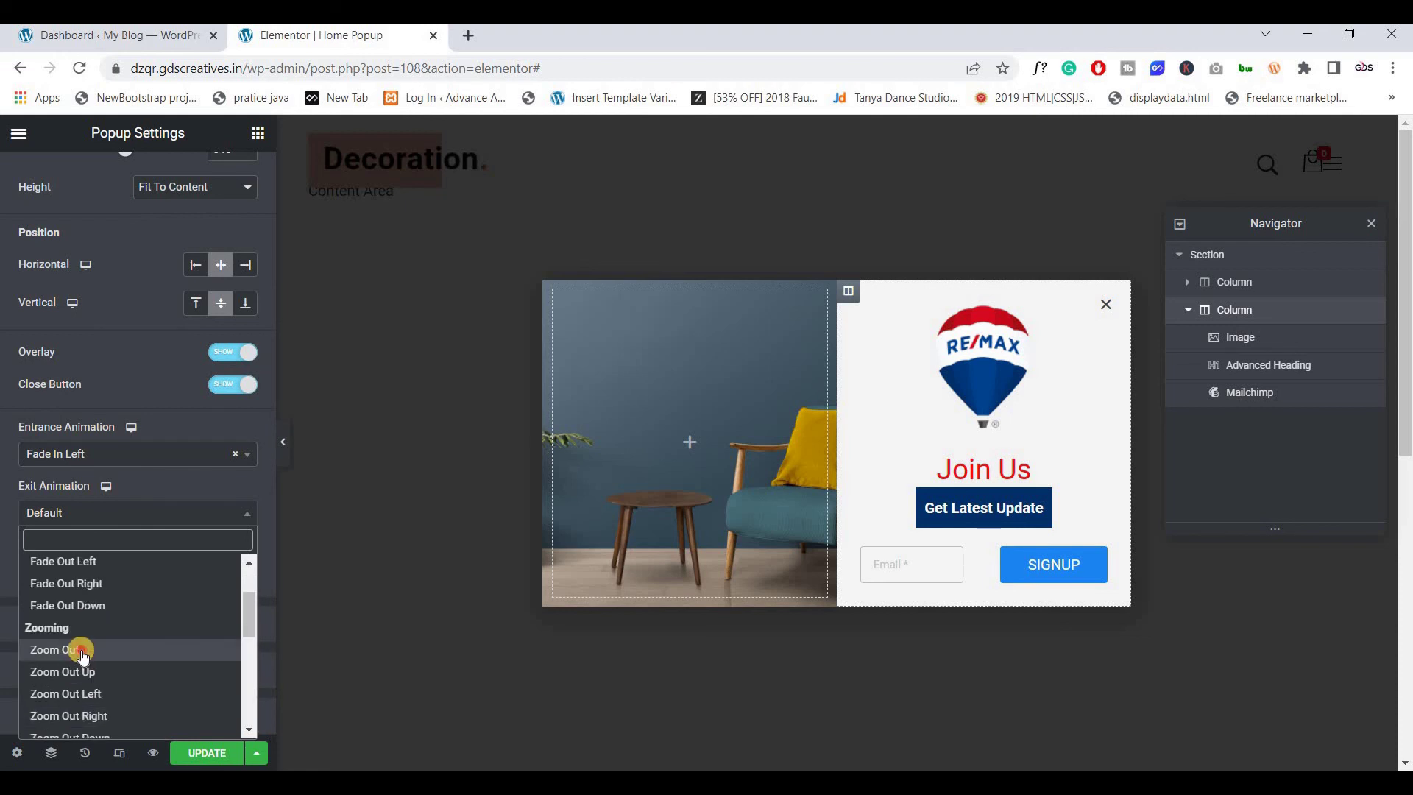
left_click(86, 646)
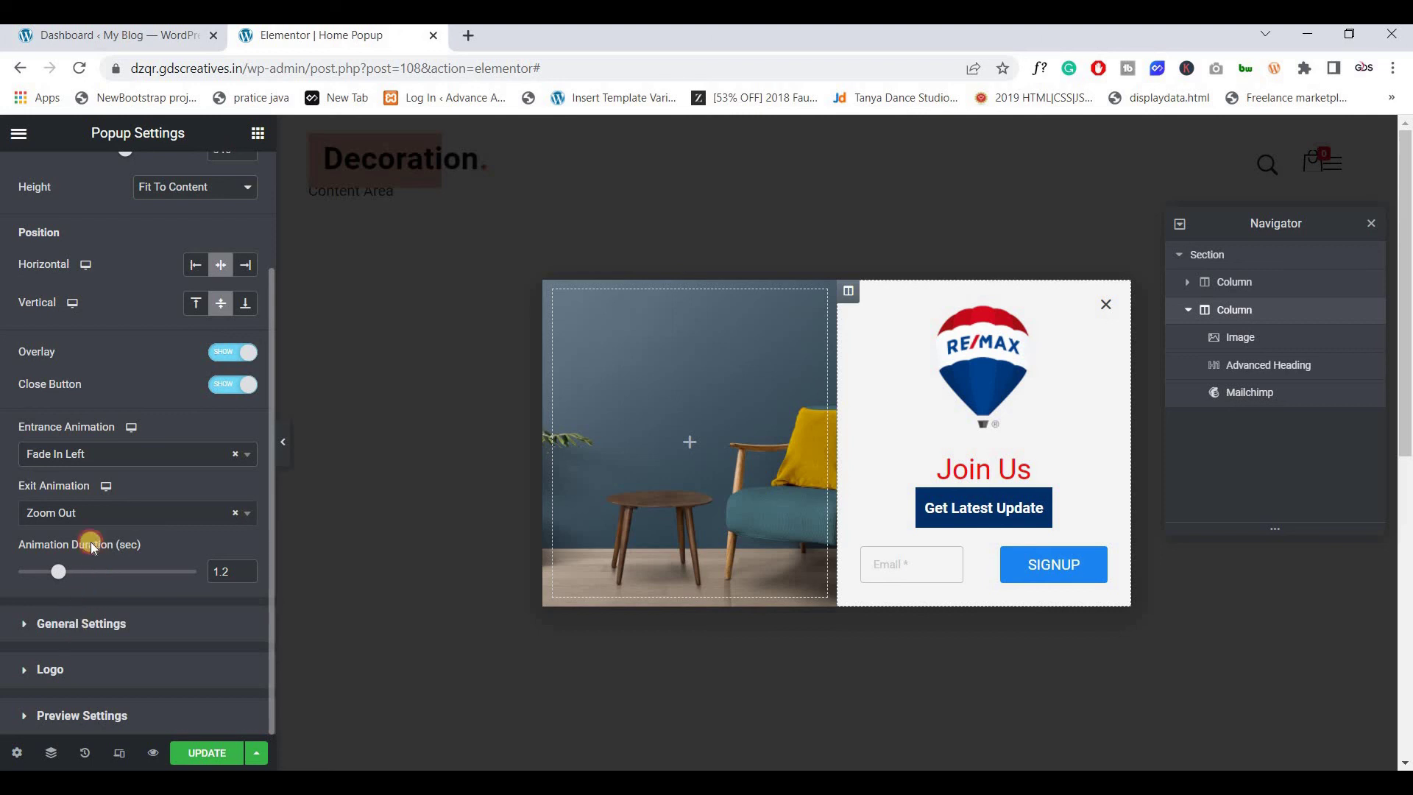
Step: Examine the popup's general, logo and preview settings, including the HTML tag choices and the additional save options
left_click(81, 624)
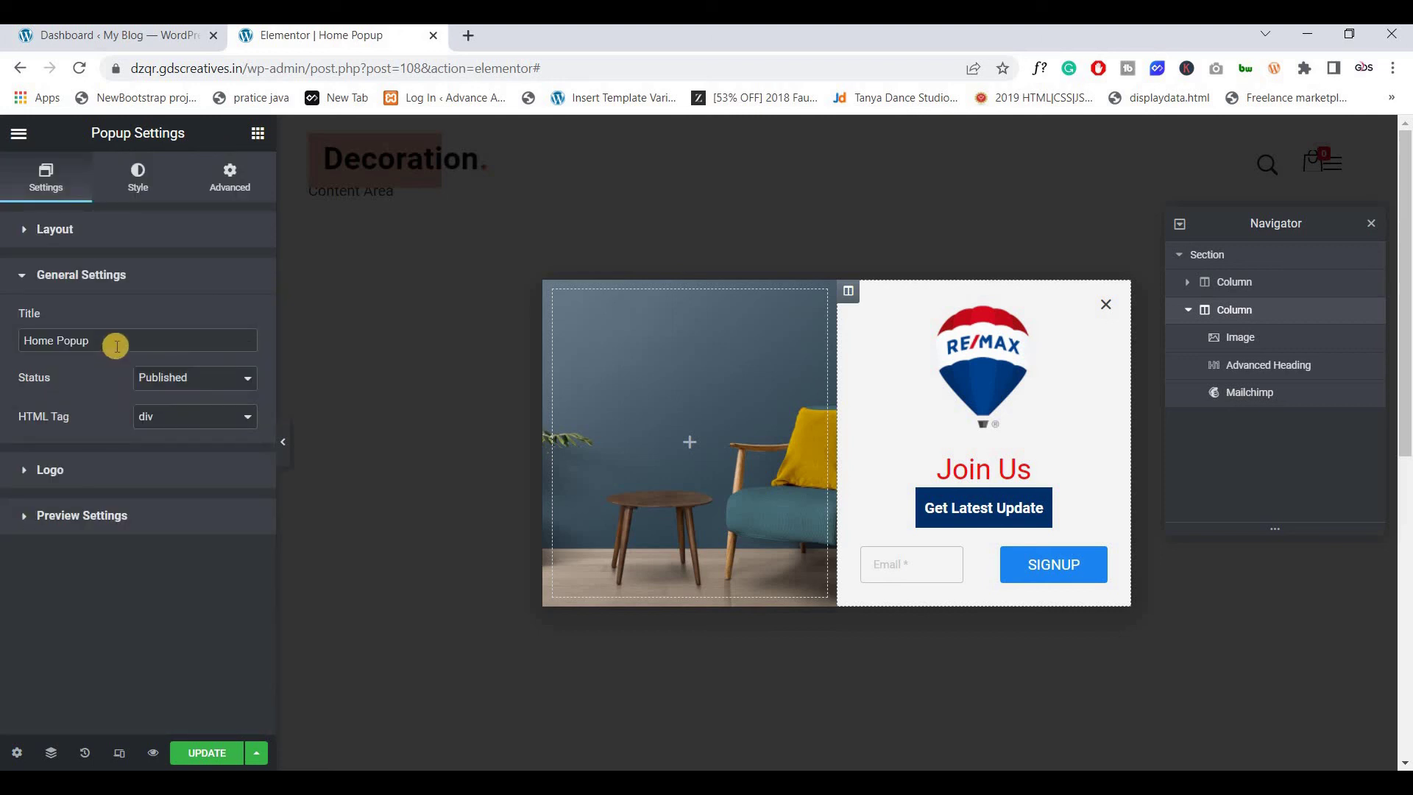
left_click(180, 418)
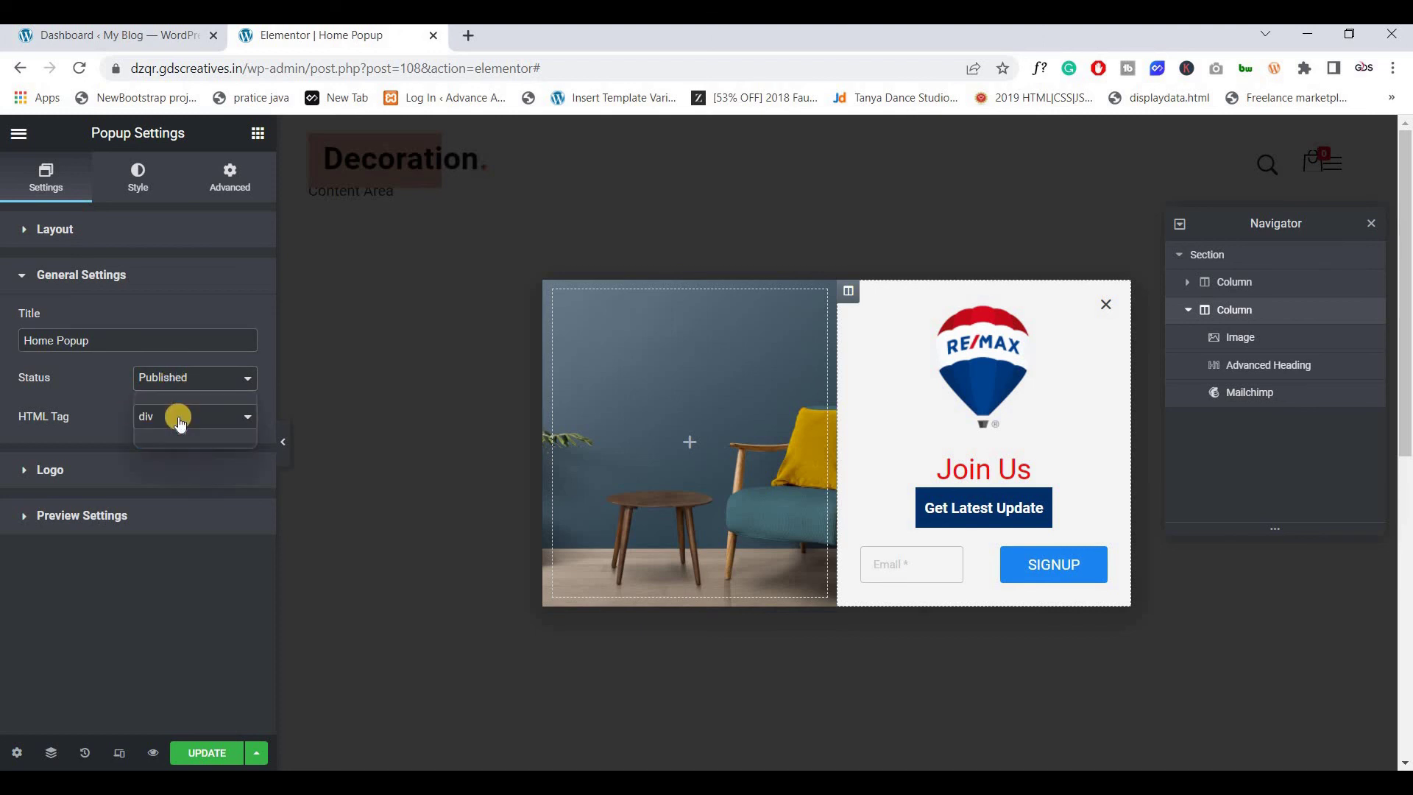
left_click(180, 417)
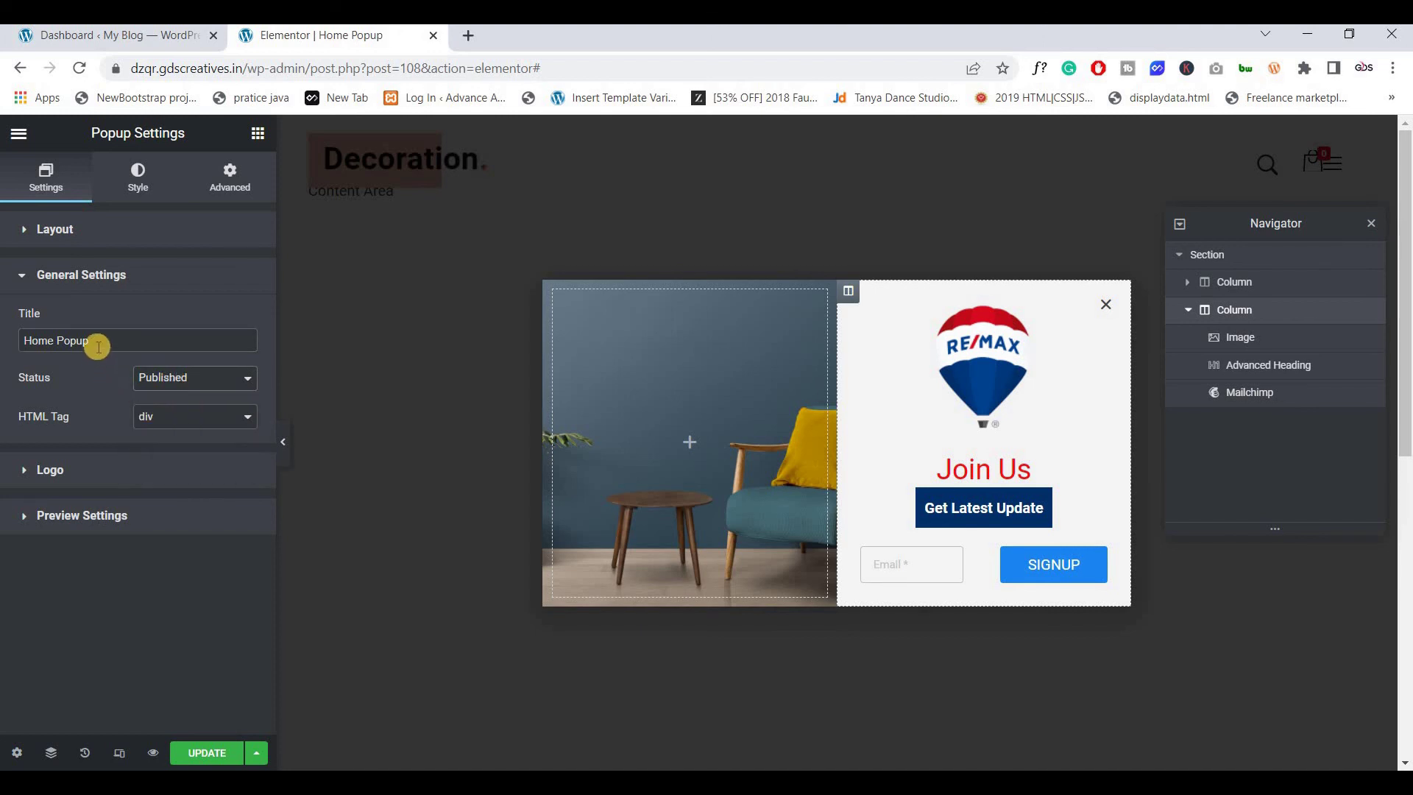
left_click(86, 461)
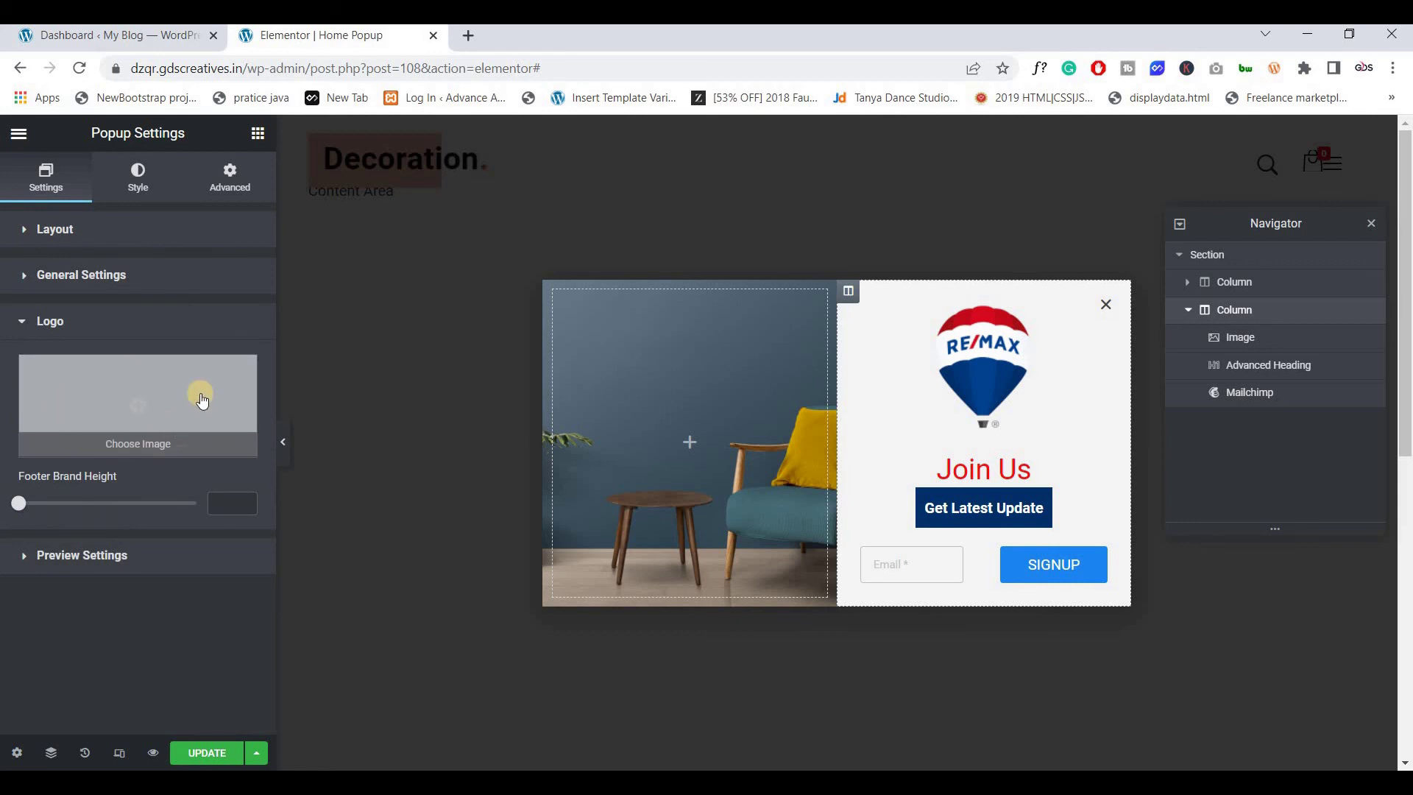
left_click(96, 556)
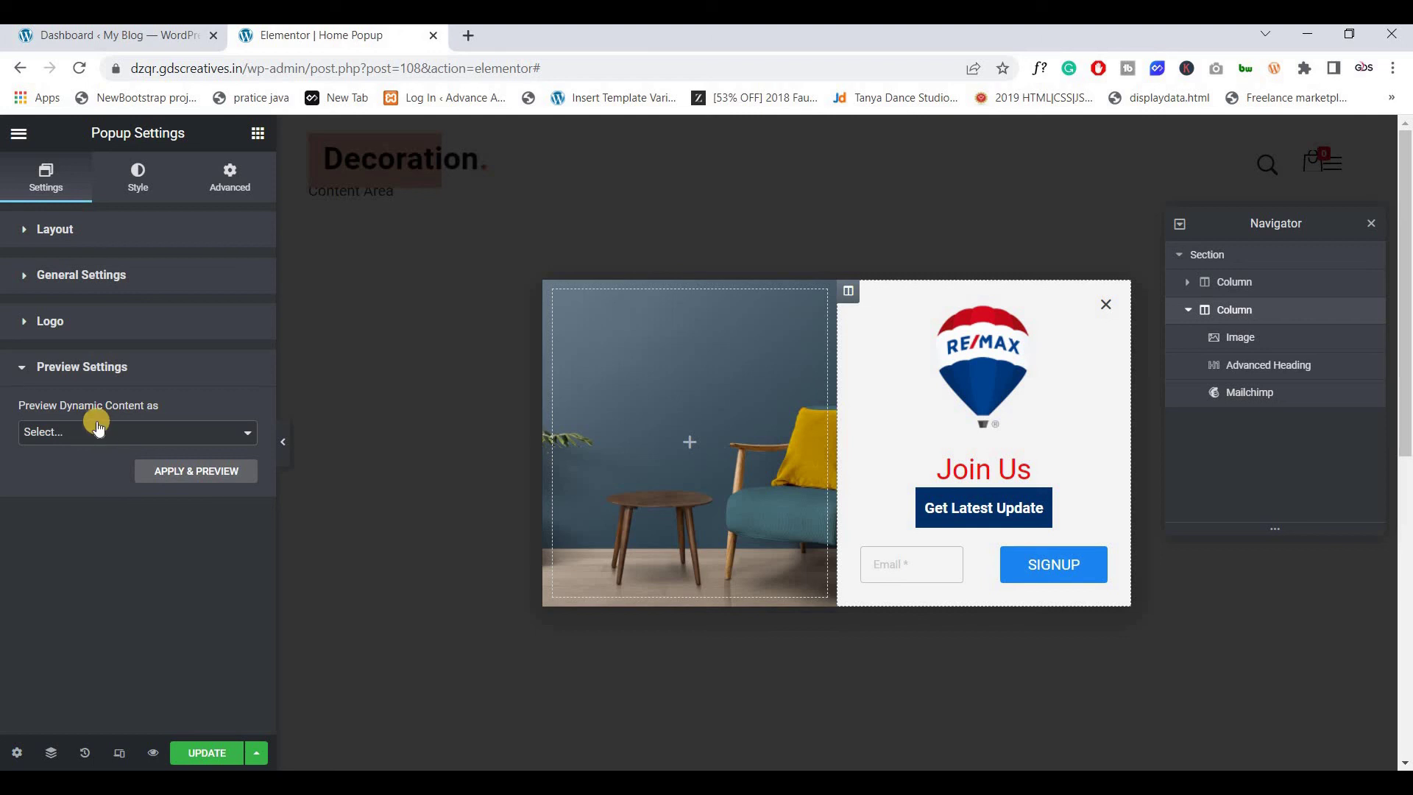
left_click(256, 752)
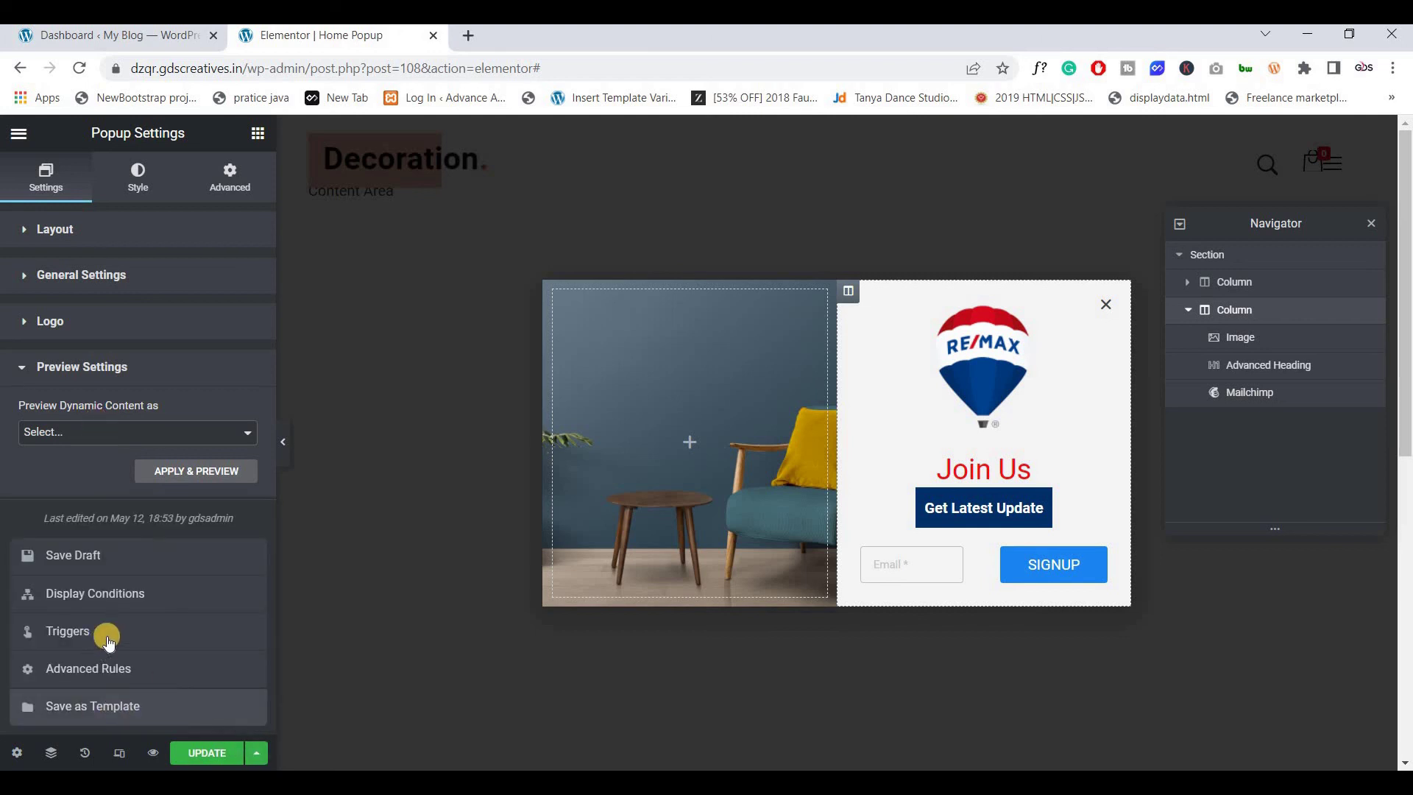
Step: Preview the popup's dynamic content as a Page, choose the Home page and apply the preview
left_click(70, 435)
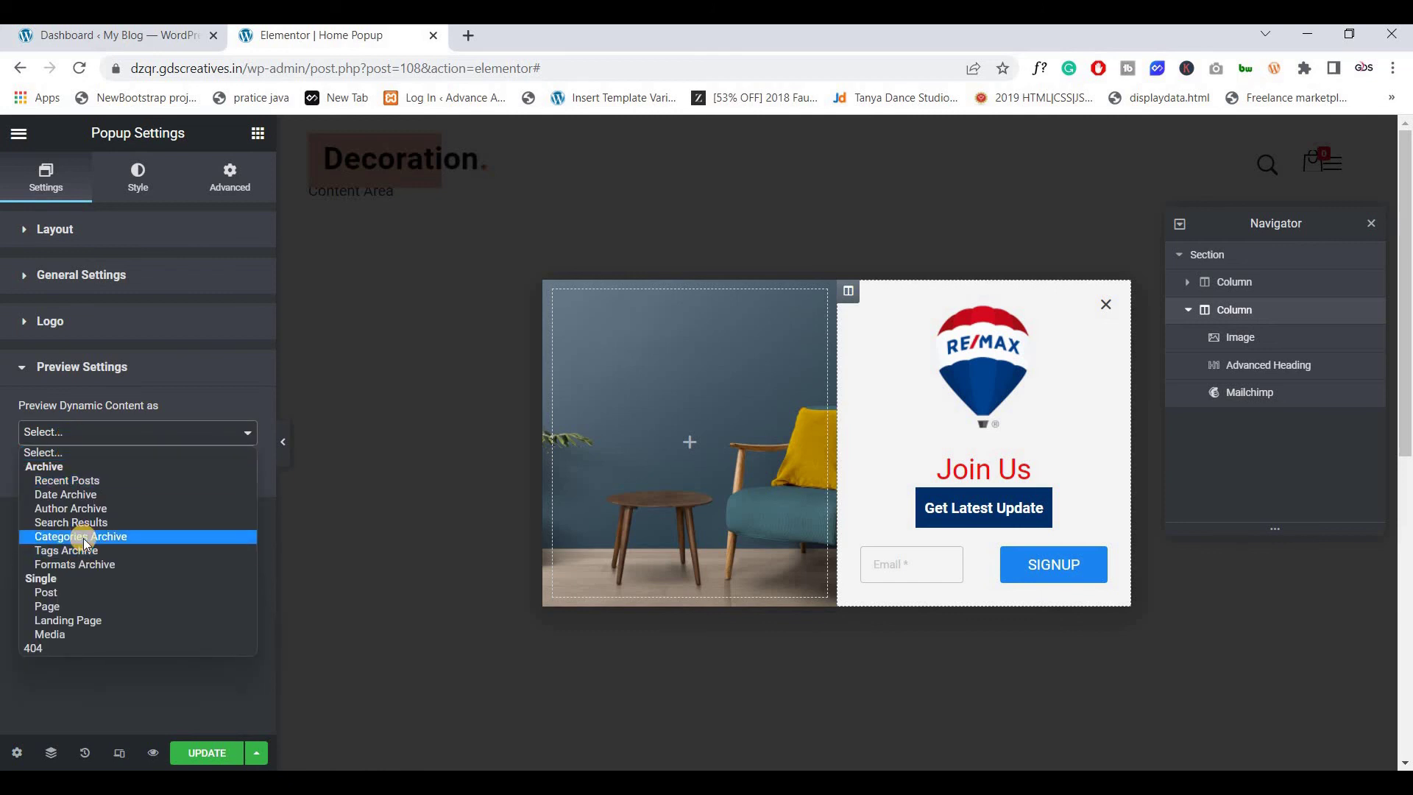
left_click(90, 605)
left_click(94, 491)
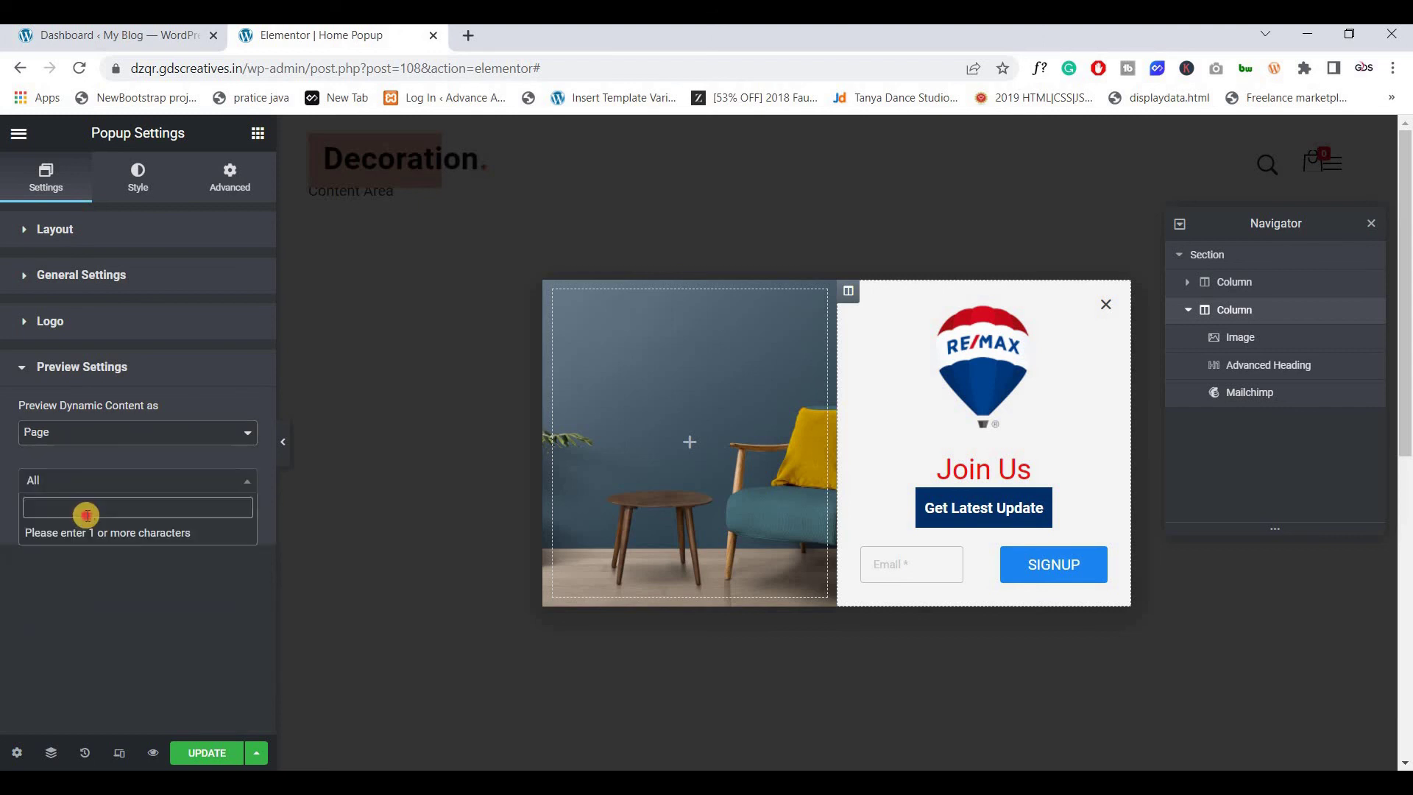
type("hom")
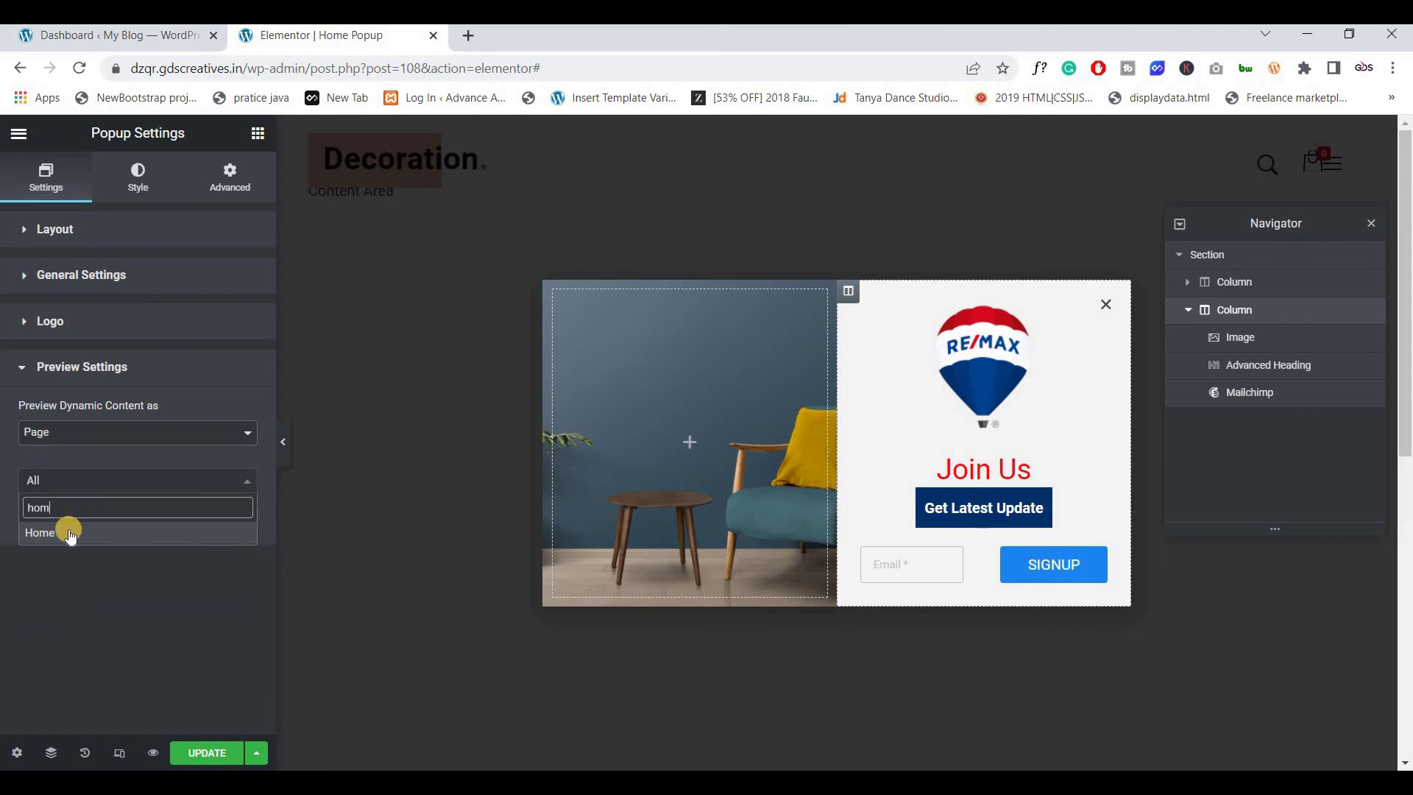
left_click(73, 530)
left_click(180, 520)
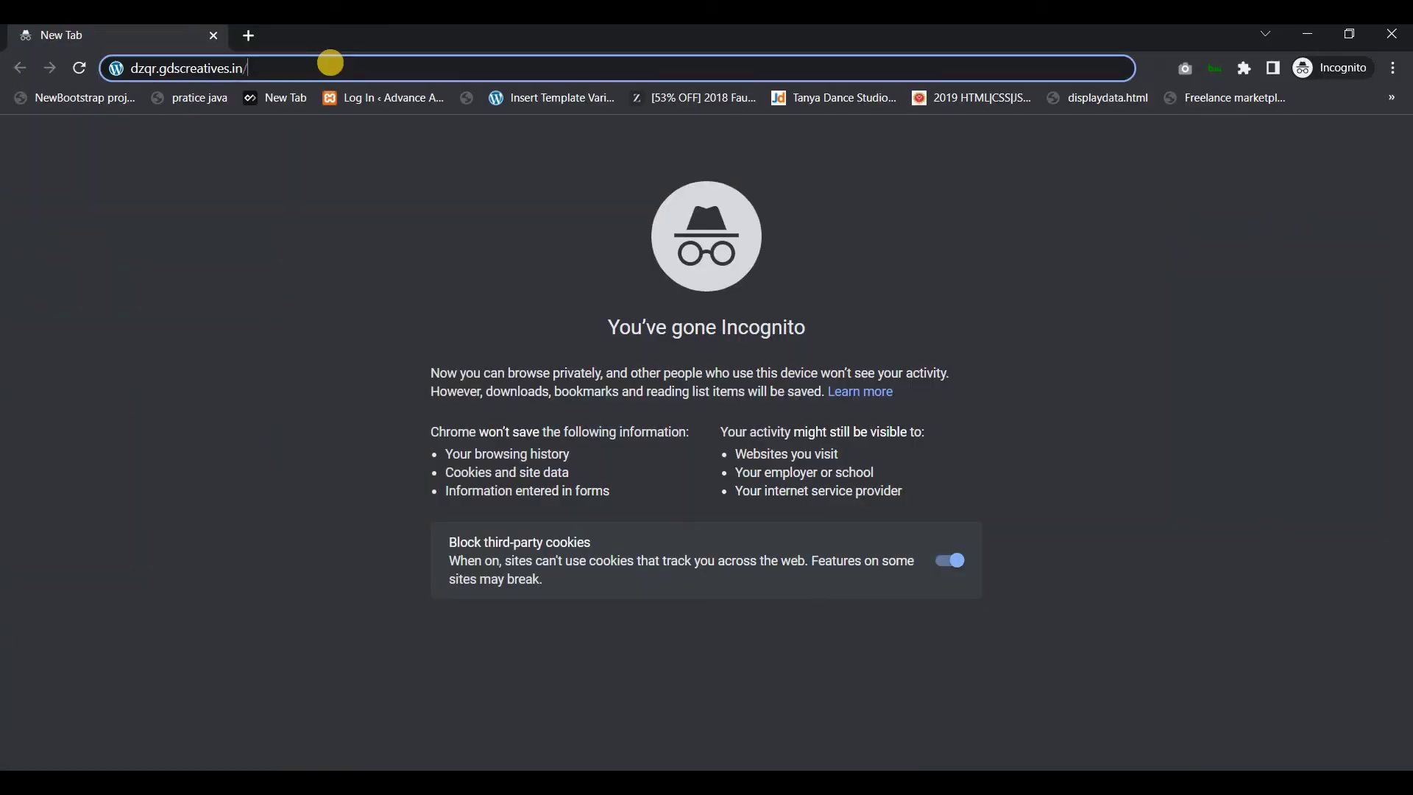
Step: Switch to the incognito window and load dzqr.gdscreatives.in to test the updated popup
key("Return")
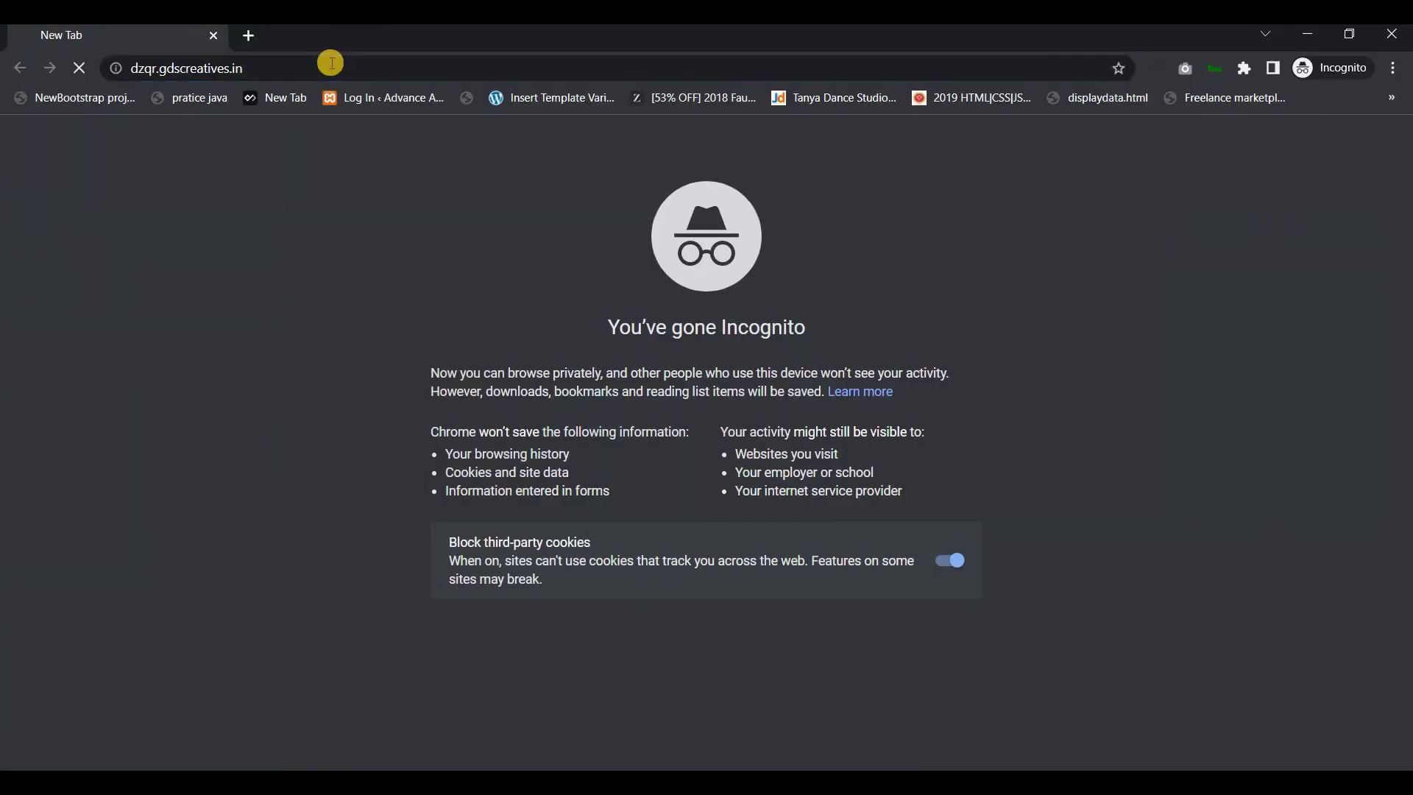